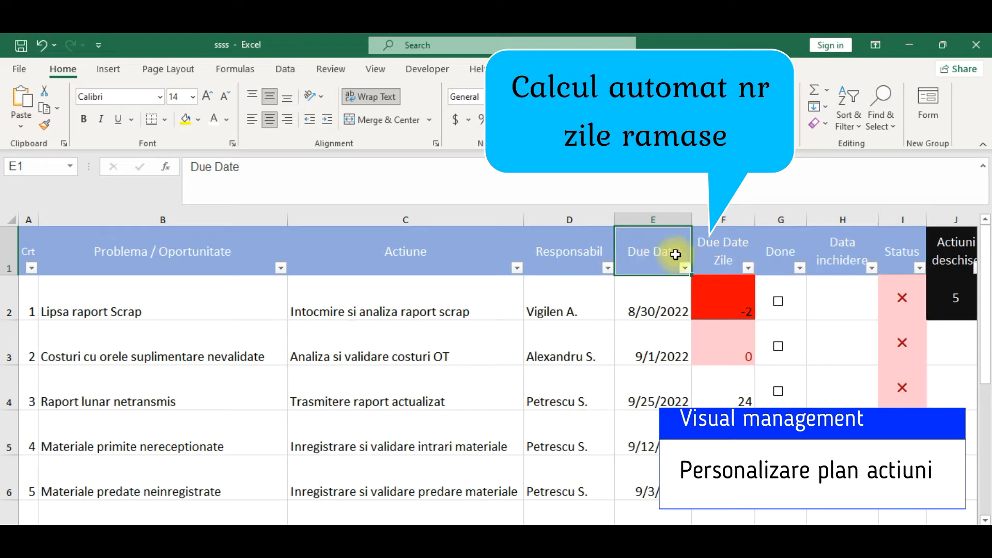
left_click(769, 253)
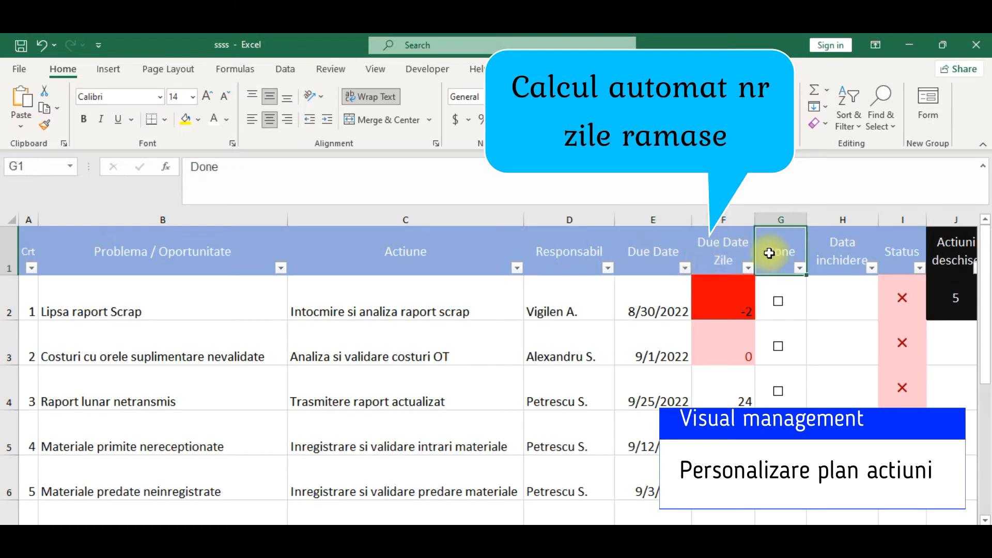
left_click(858, 249)
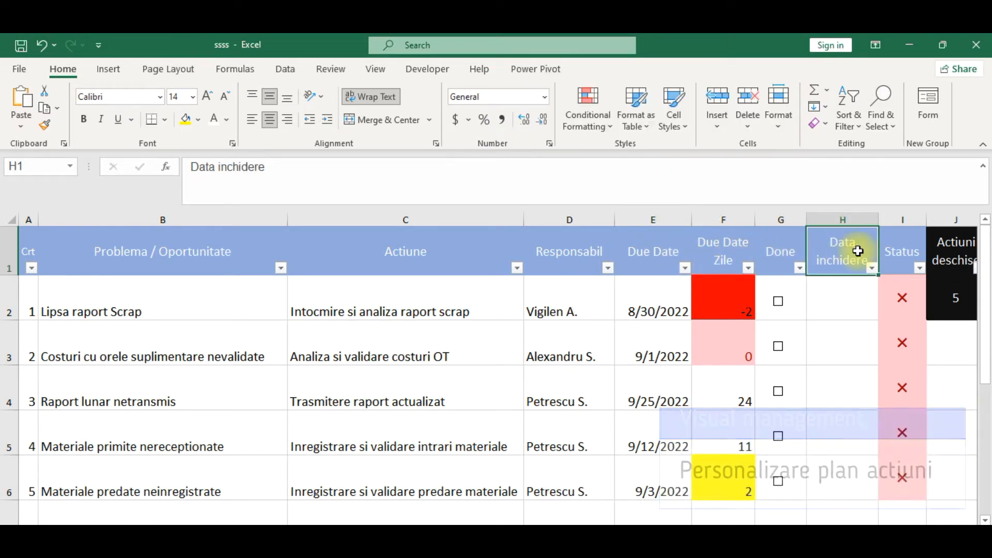
left_click(890, 251)
left_click(948, 249)
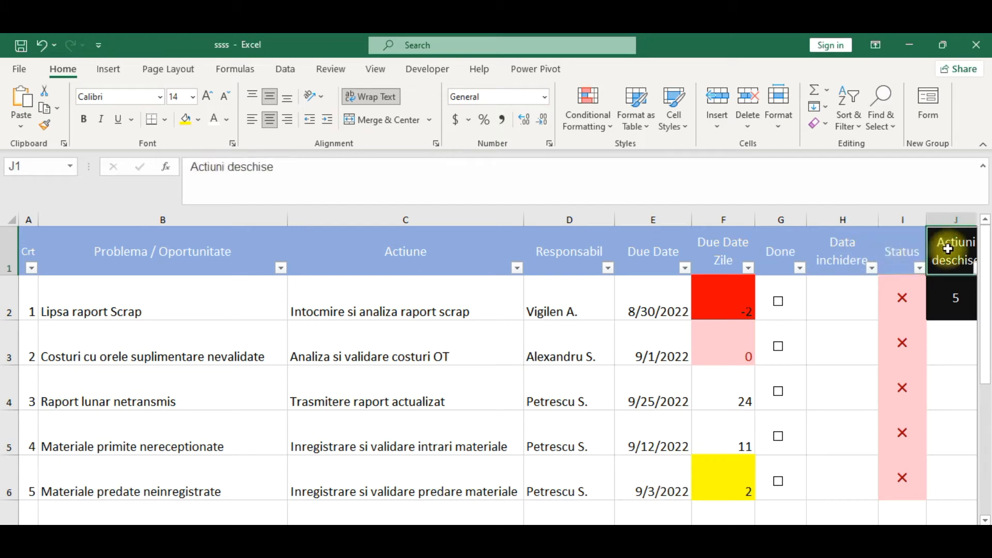
Mark actions 1, 2, 4 and 5 as done with their Done checkboxes
left_click(779, 301)
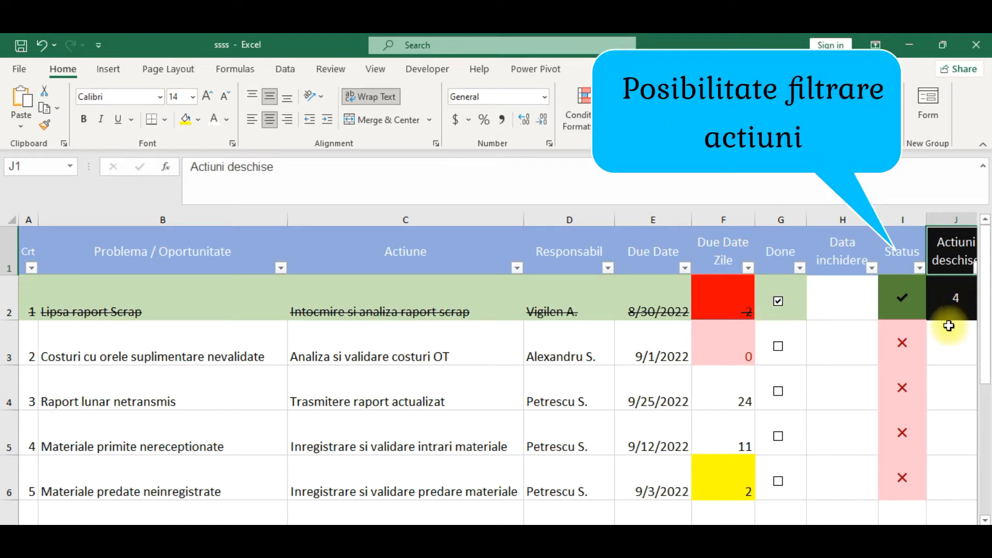
left_click(779, 347)
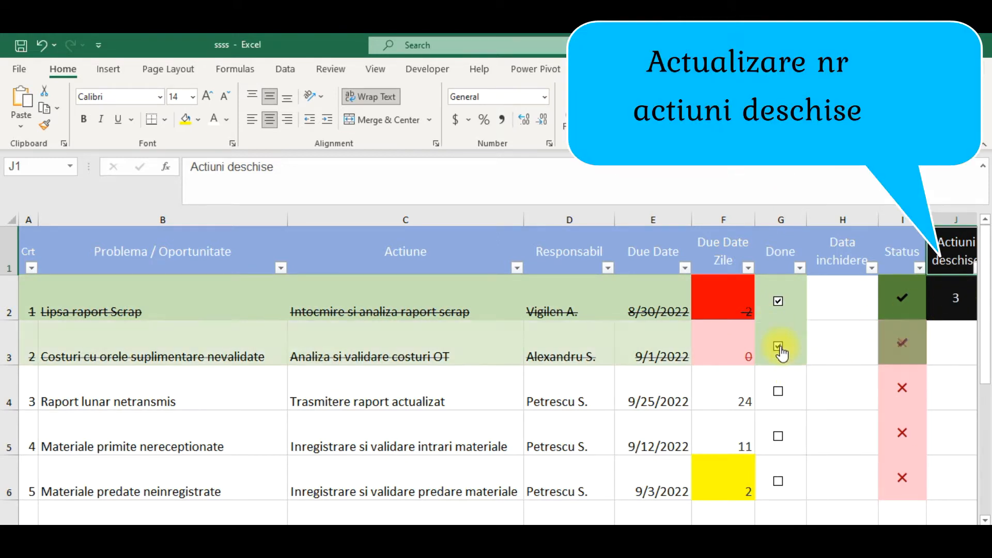
left_click(779, 437)
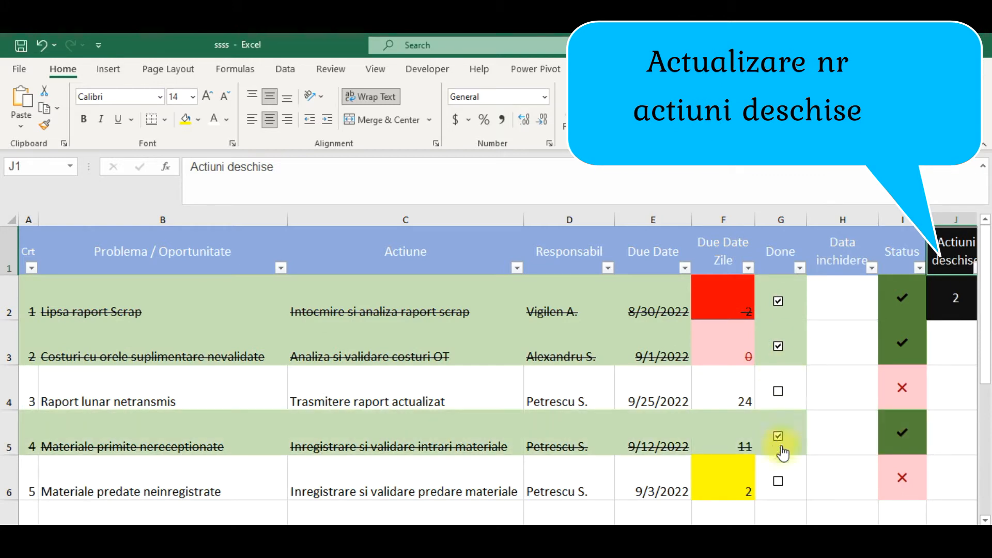
left_click(779, 481)
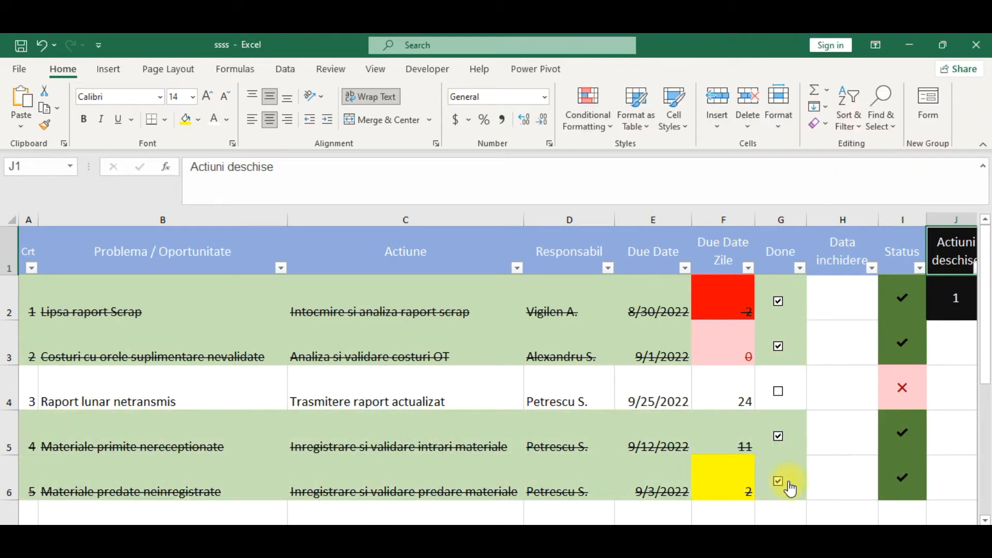
Clear the Done checkboxes of actions 5, 4, 2 and 1, briefly checking and unchecking action 3 along the way
left_click(779, 483)
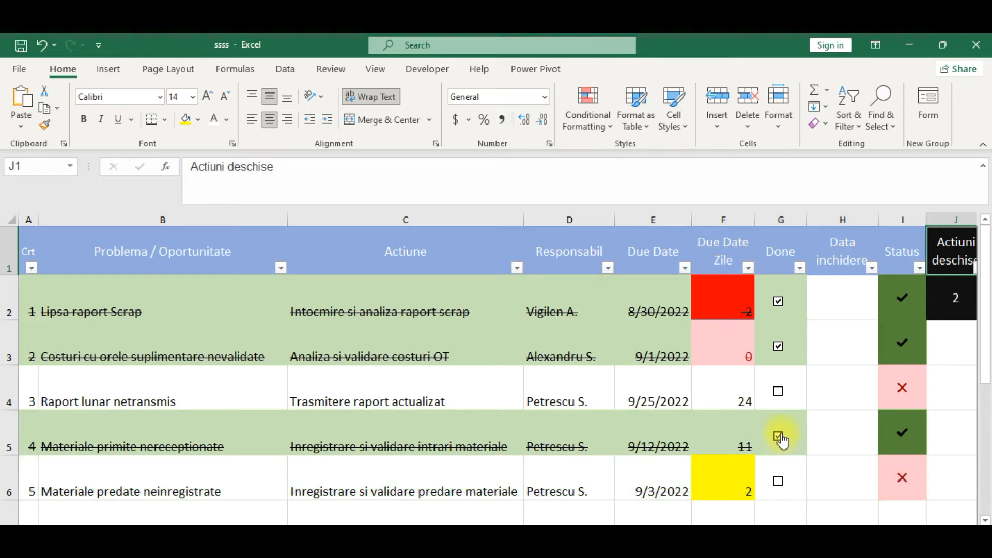
left_click(779, 437)
left_click(778, 392)
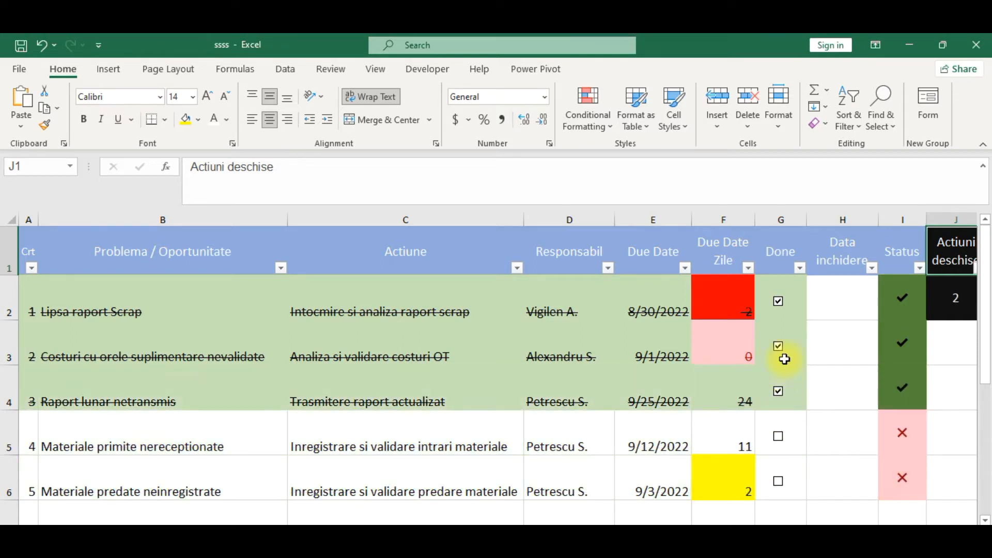
left_click(778, 394)
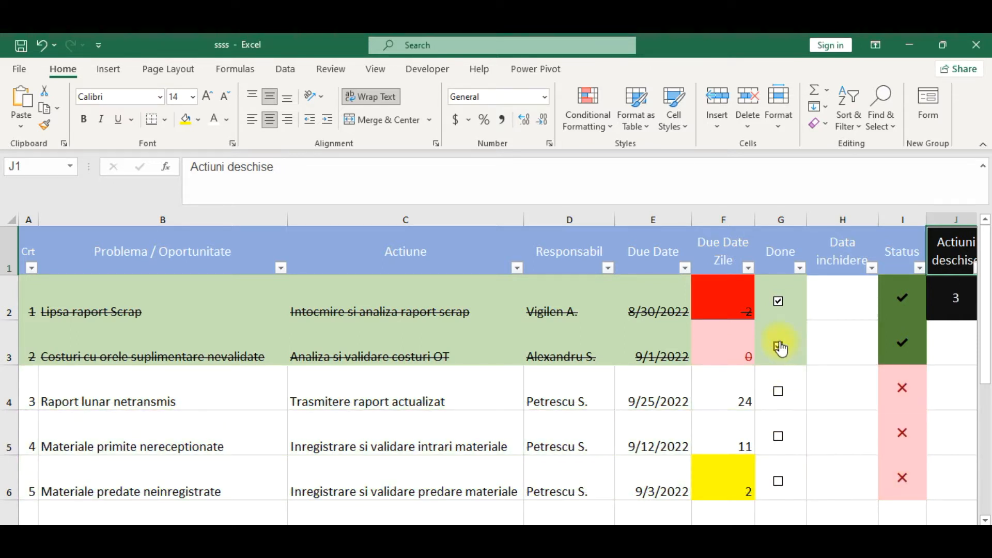
left_click(779, 346)
left_click(779, 301)
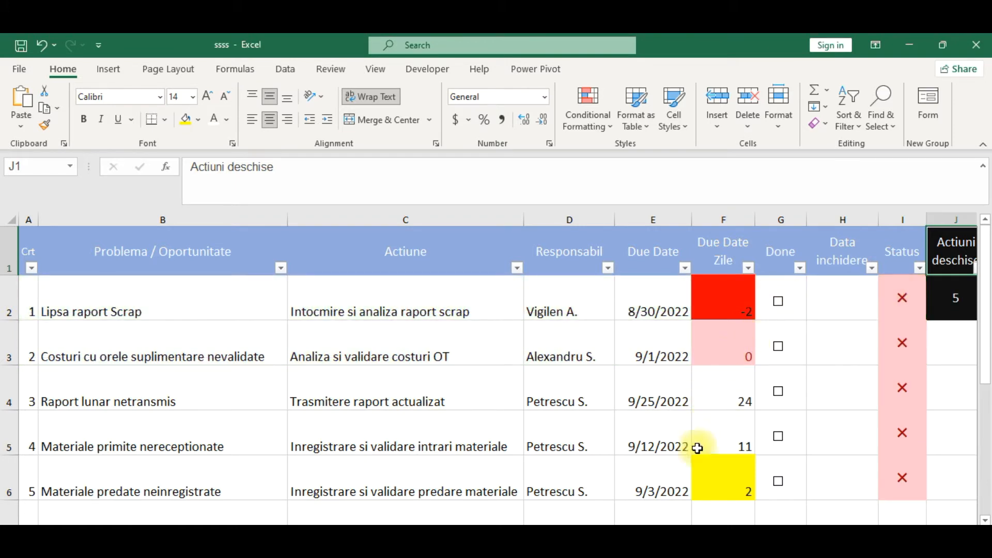
Set the due date of action 5 in cell E6 first to 9/5/2022 and finally to 9/6/2022
double_click(656, 491)
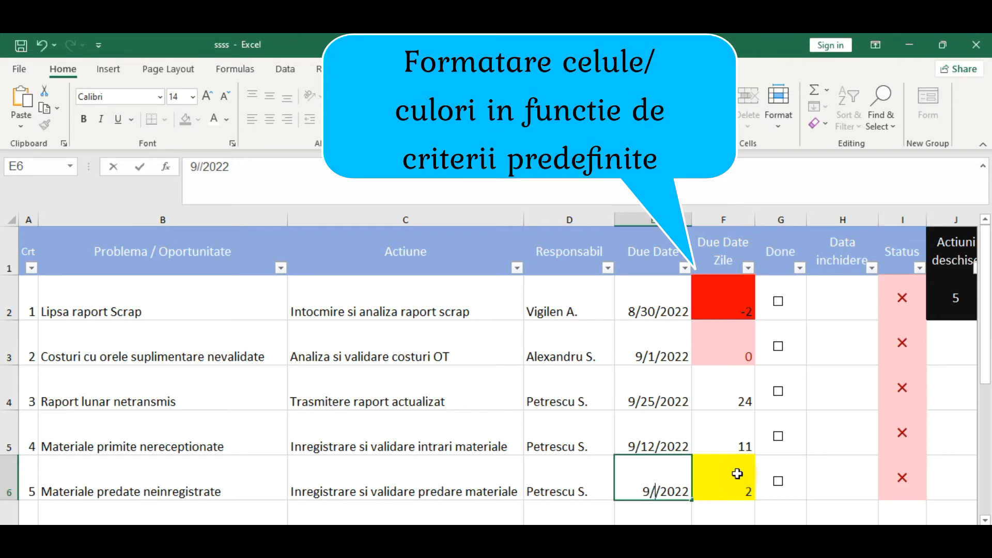
left_click(694, 433)
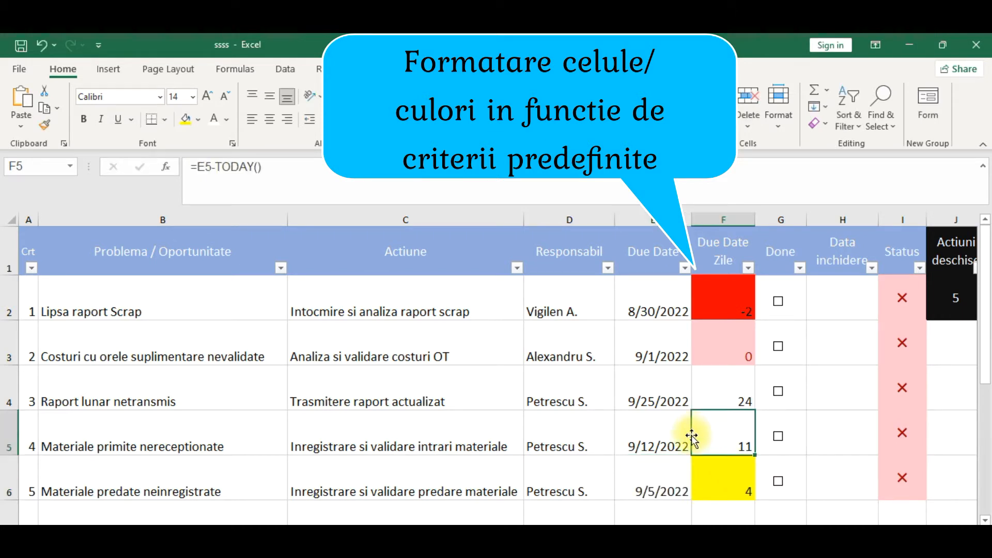
double_click(656, 490)
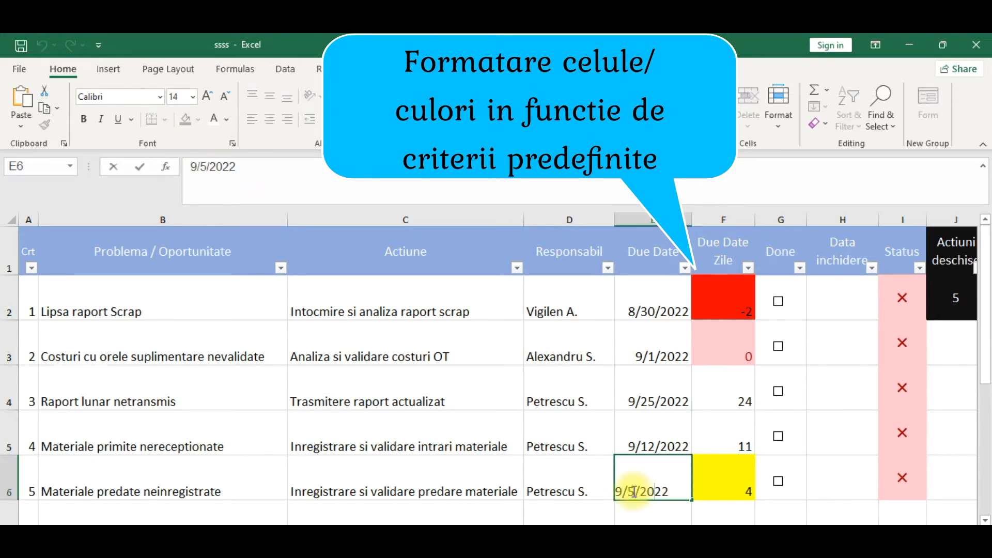
key("BackSpace")
type("6")
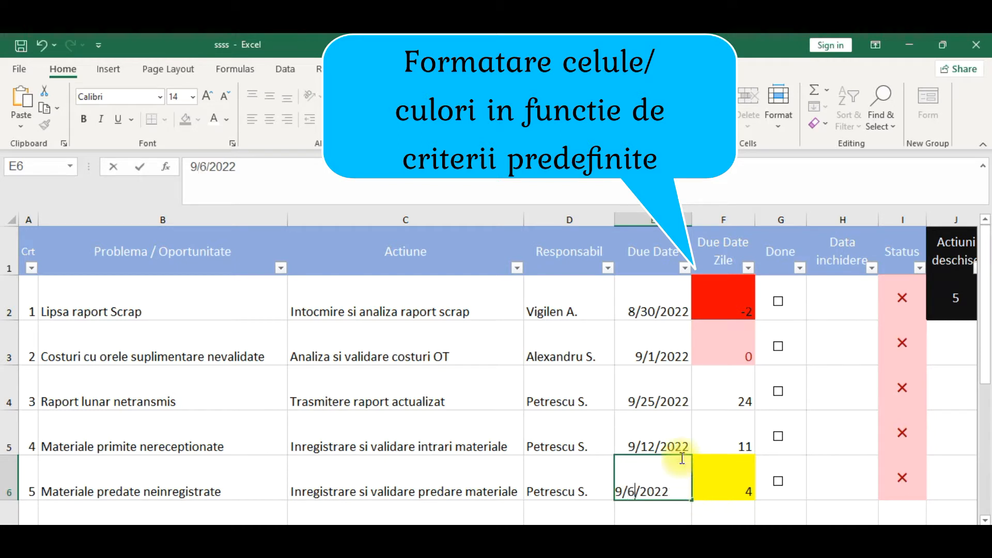
left_click(663, 430)
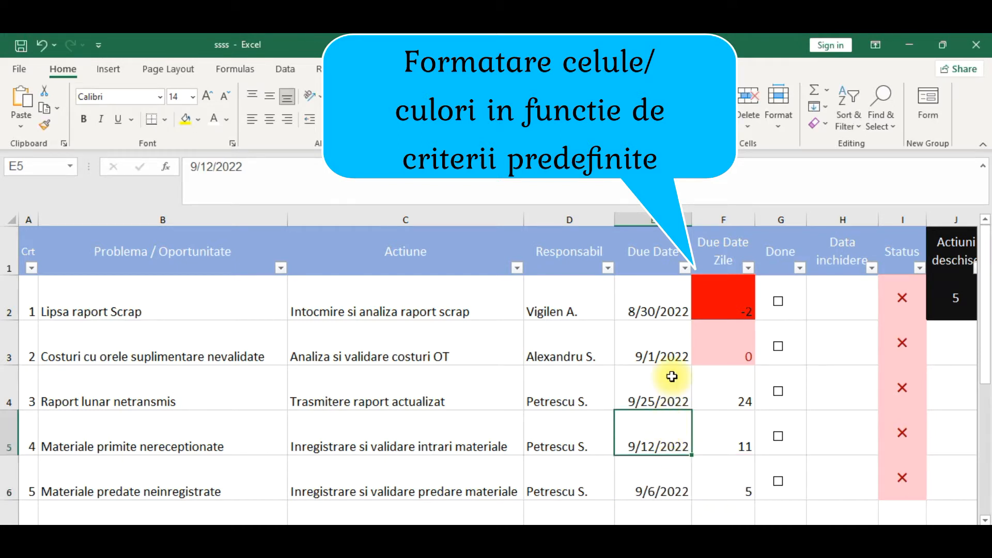
Set the due date of action 2 in cell E3 first to 9/2/2022 and finally to 9/3/2022
left_click(653, 355)
double_click(644, 355)
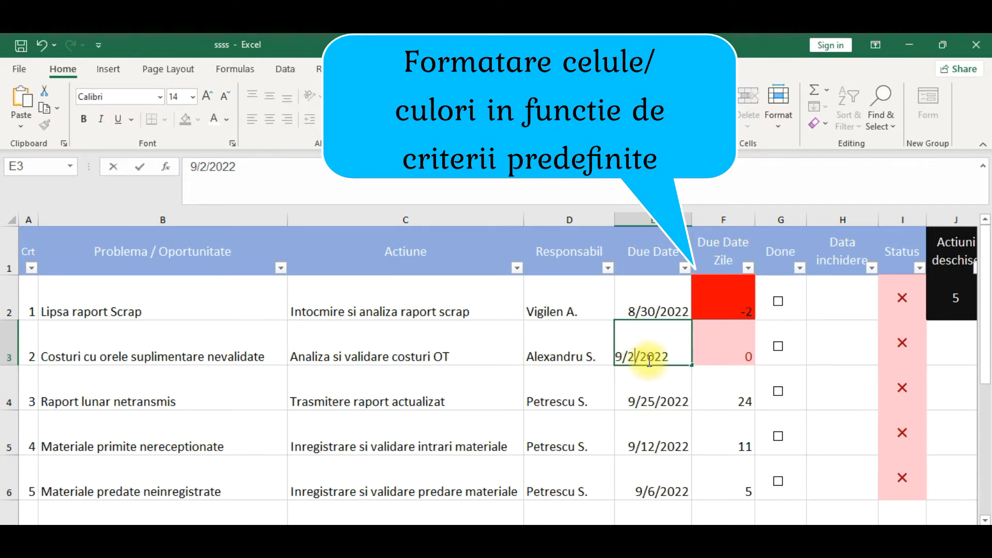
type("2")
key("Return")
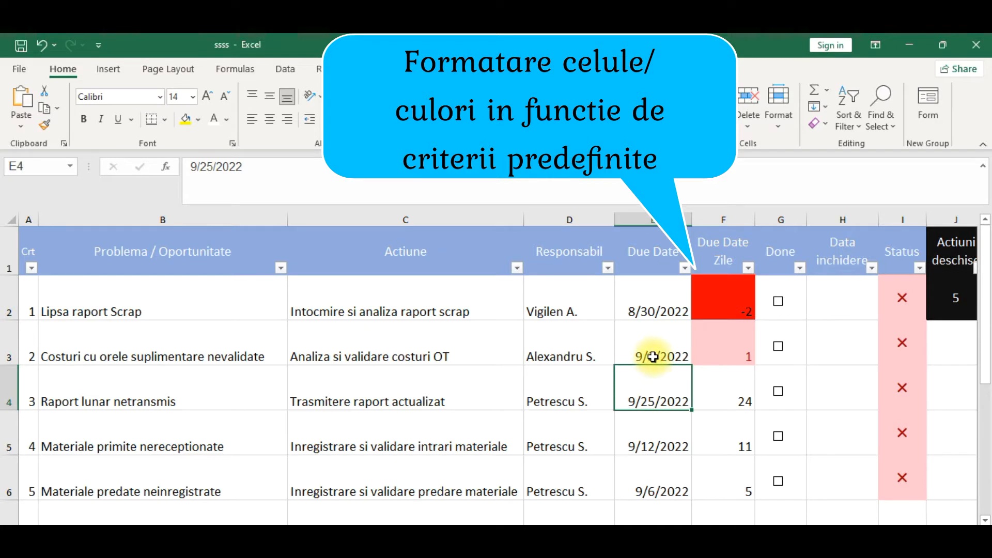
left_click(653, 357)
double_click(628, 354)
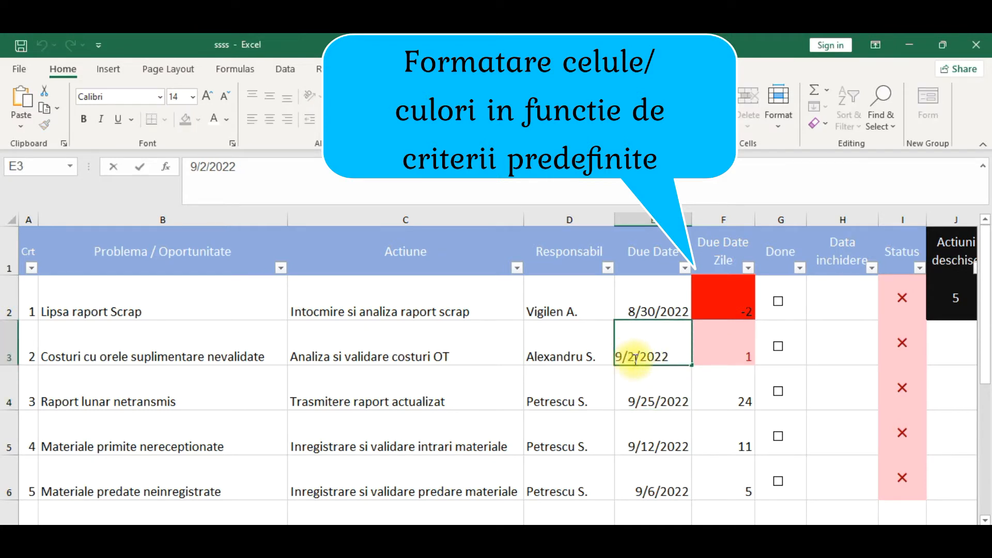
type("3")
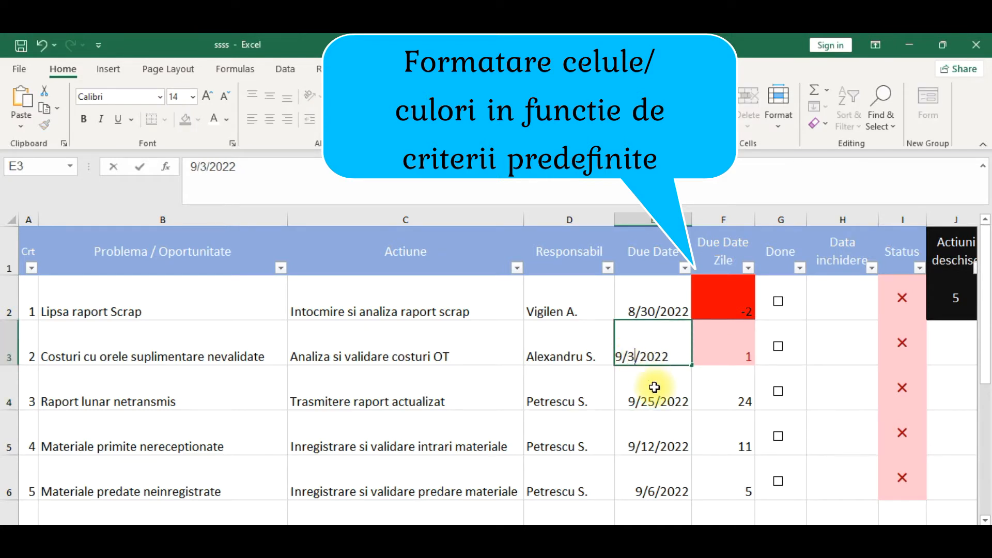
left_click(654, 385)
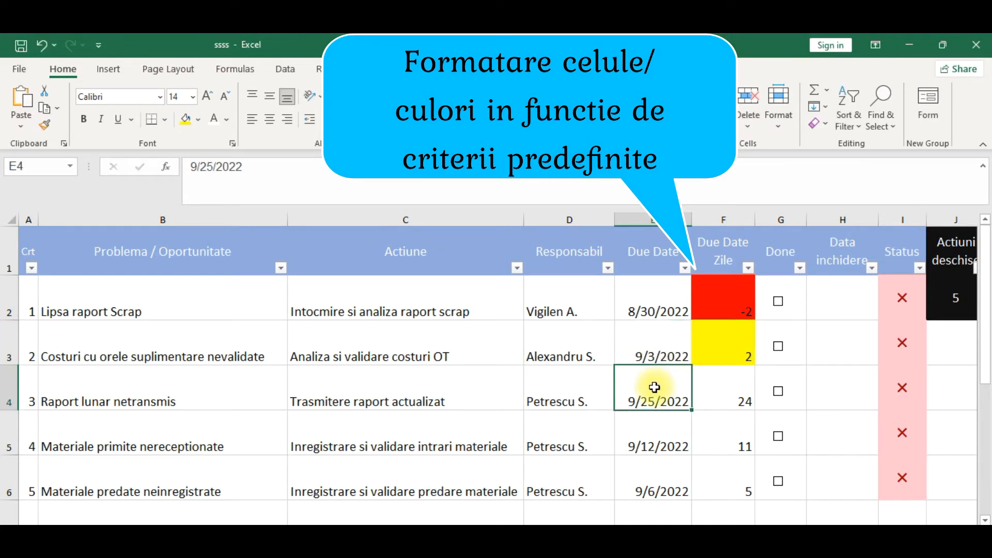
Check and uncheck the Done checkboxes of actions 1 and 3
left_click(649, 311)
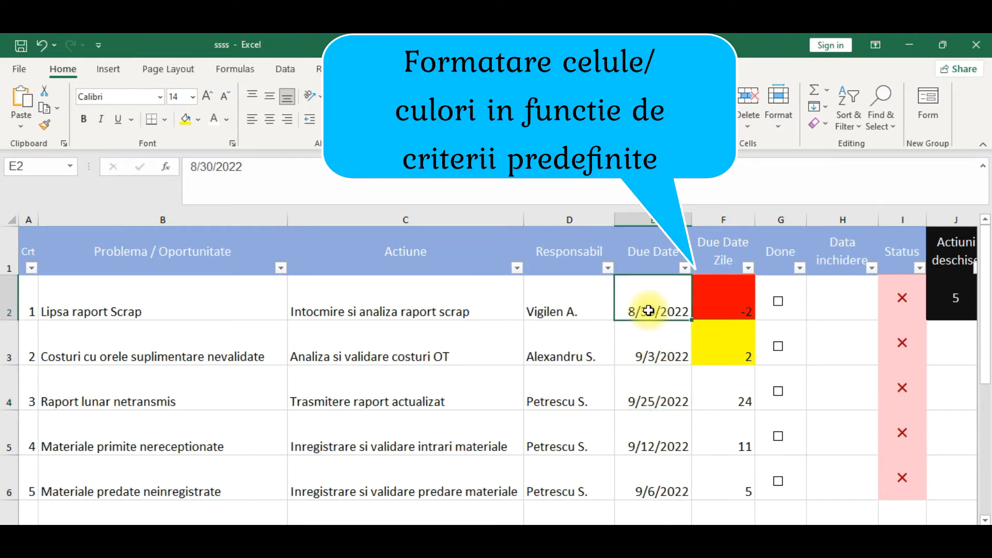
left_click(645, 353)
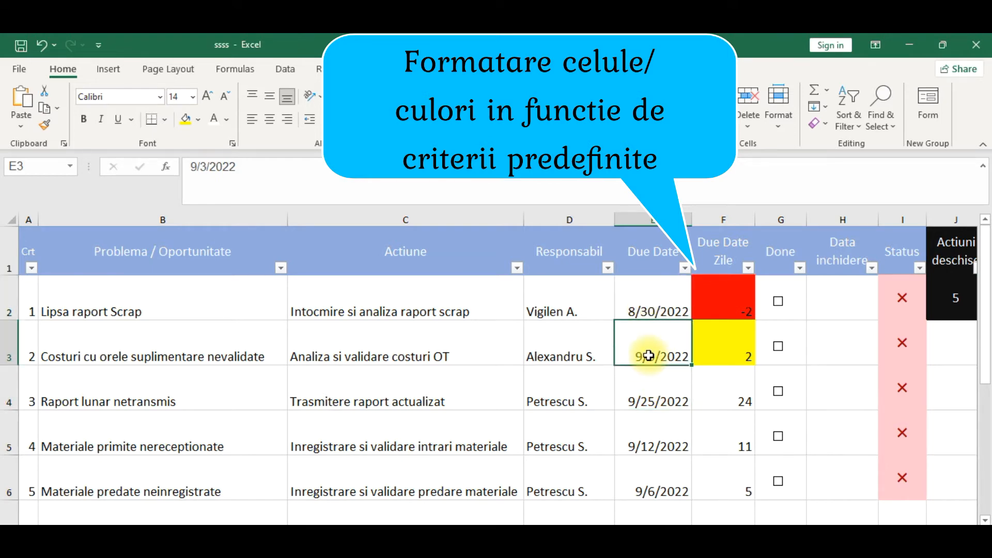
left_click(779, 302)
left_click(779, 305)
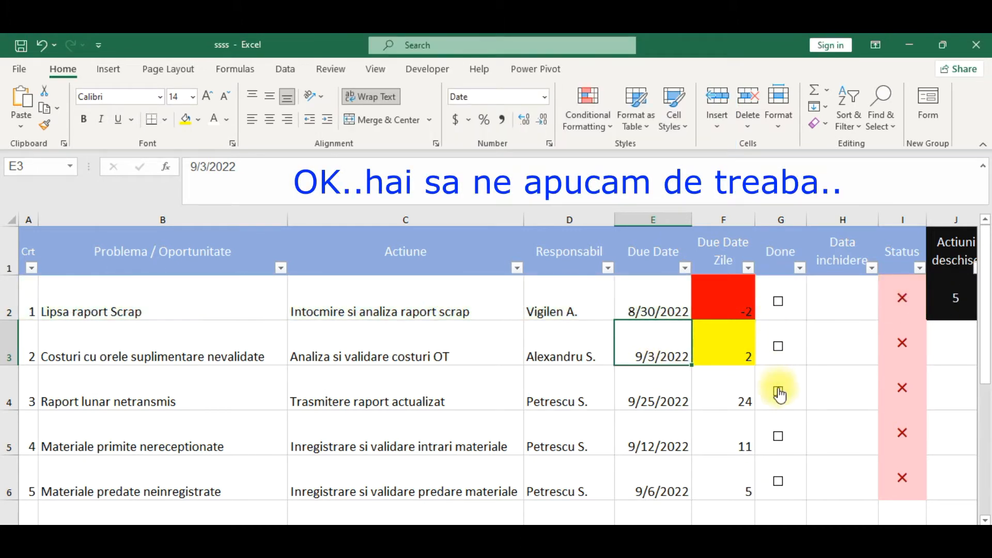
left_click(778, 393)
left_click(779, 393)
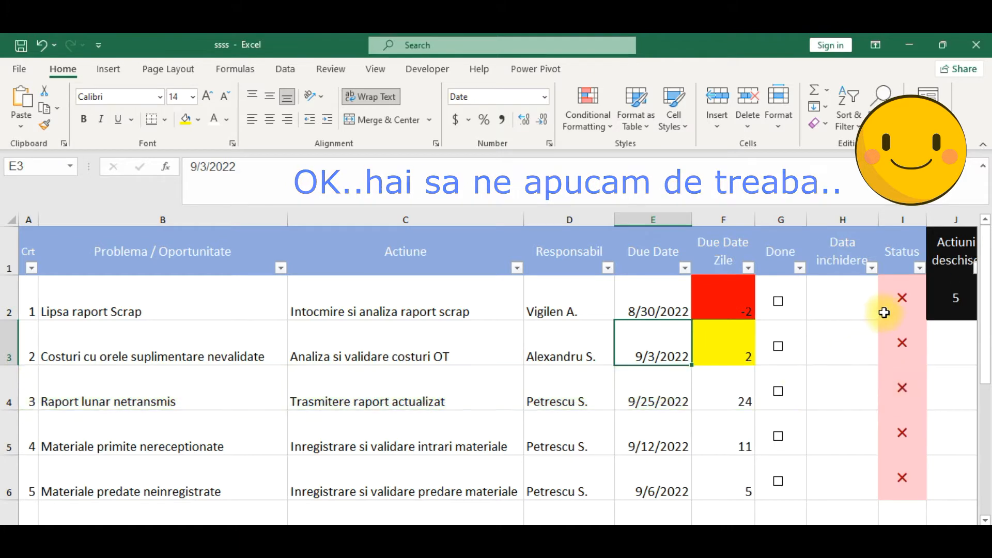
Enter the formula =$E2-TODAY() in cell F2 to calculate the days remaining until the due date
left_click(846, 295)
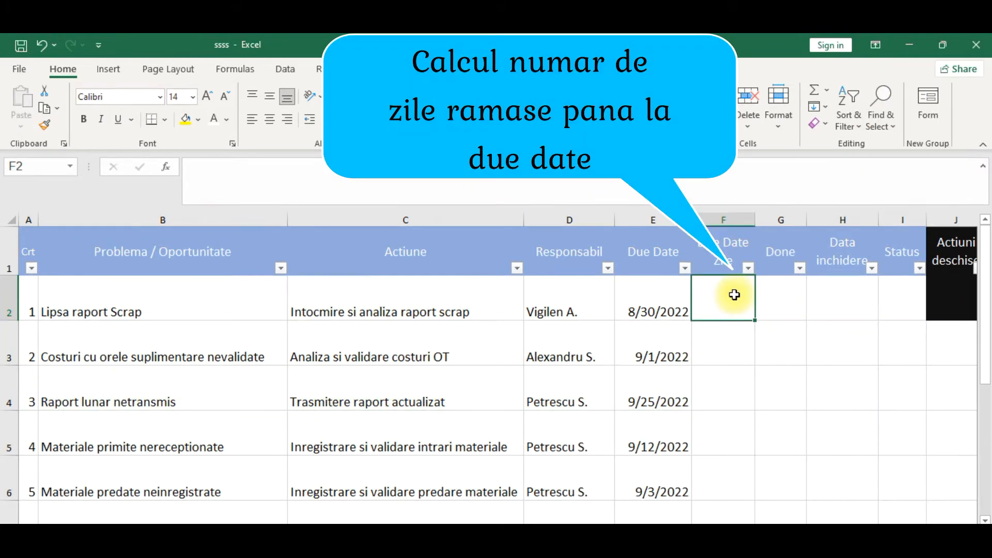
type("=")
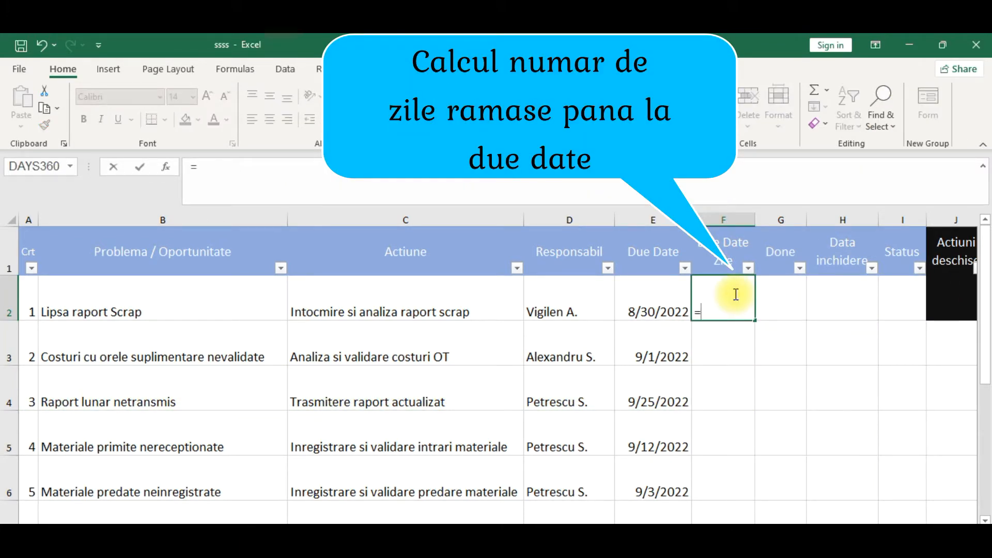
left_click(656, 297)
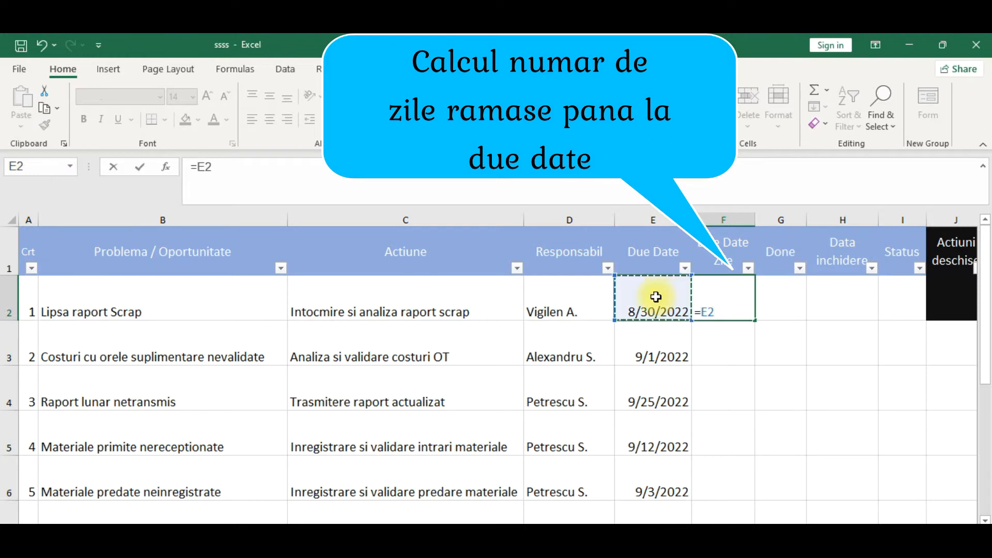
key("F4")
key("F4")
key("F4")
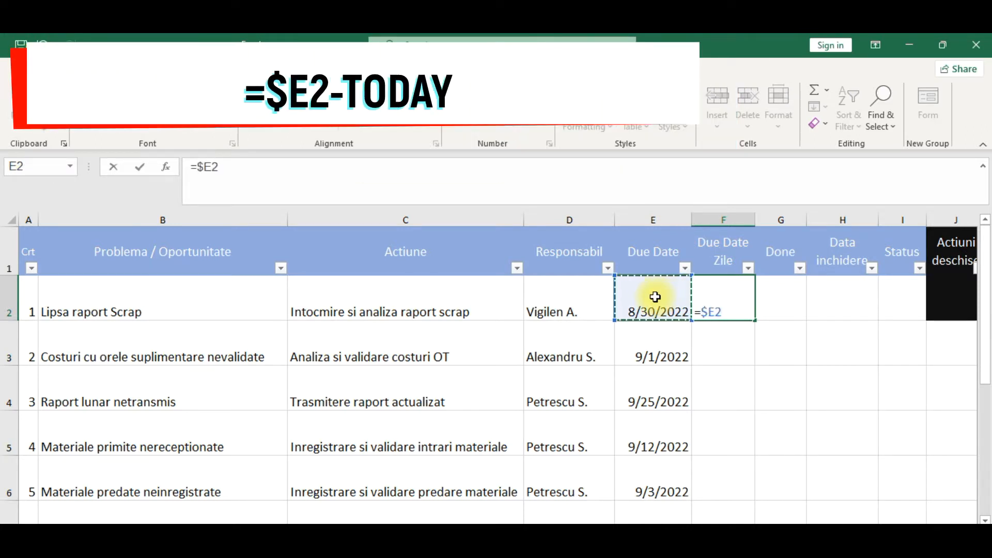
type("-toda")
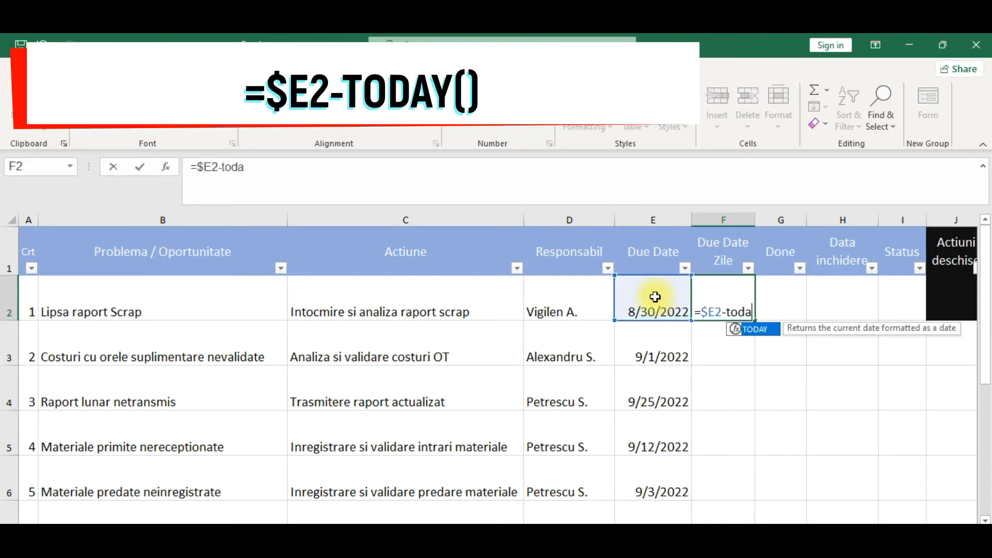
type("y()")
key("Return")
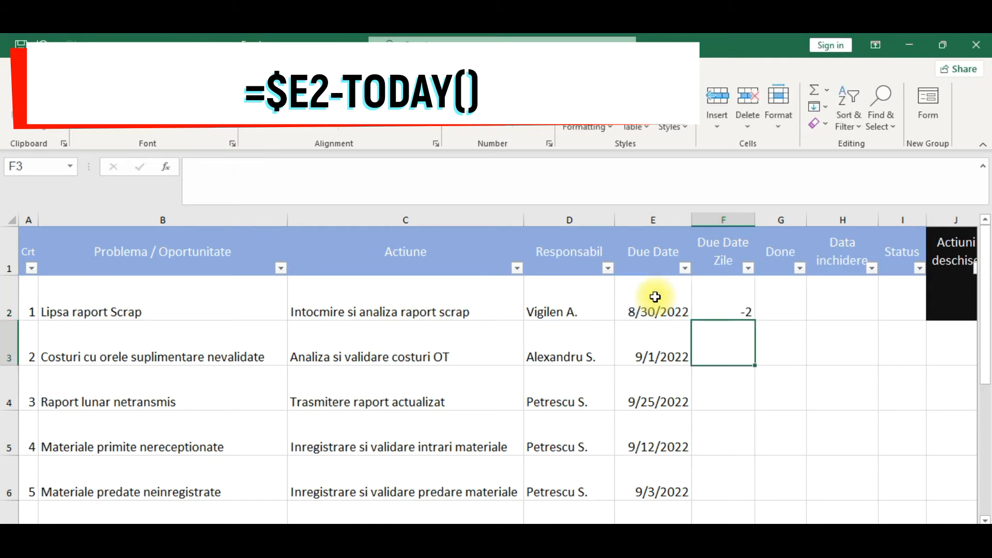
Fill the days-remaining formula from F2 down to F6 and apply the Number format with 0 decimal places
left_click(732, 316)
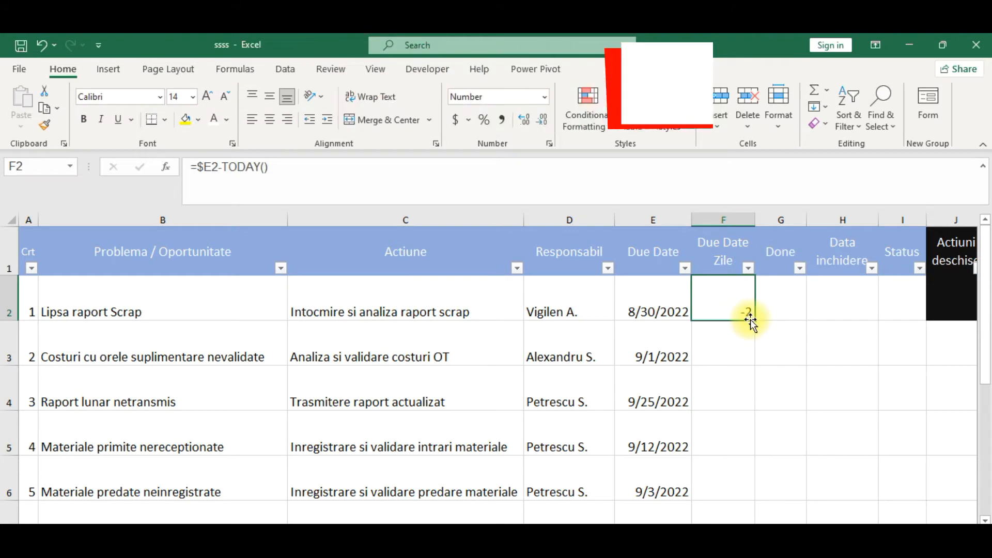
left_click_drag(756, 320, 755, 495)
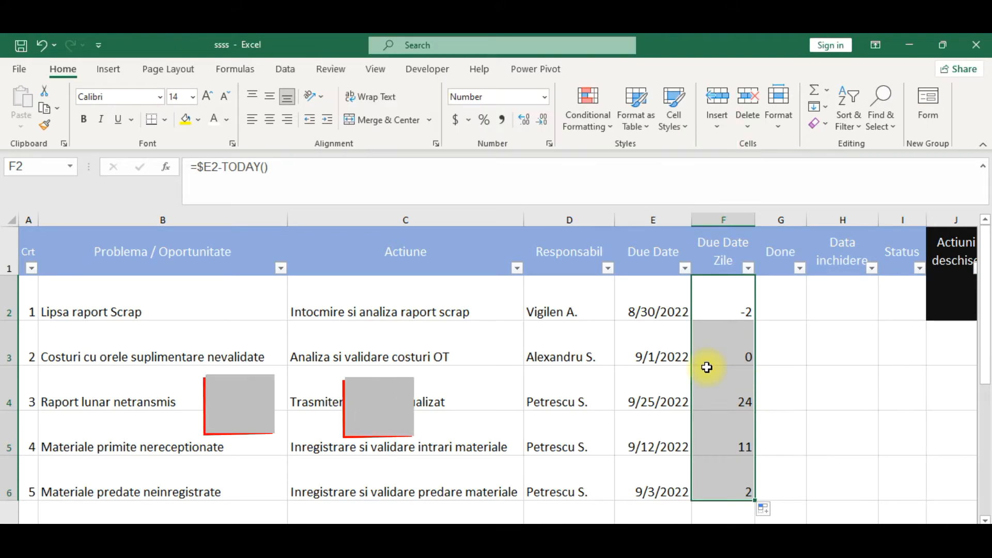
key("ctrl+1")
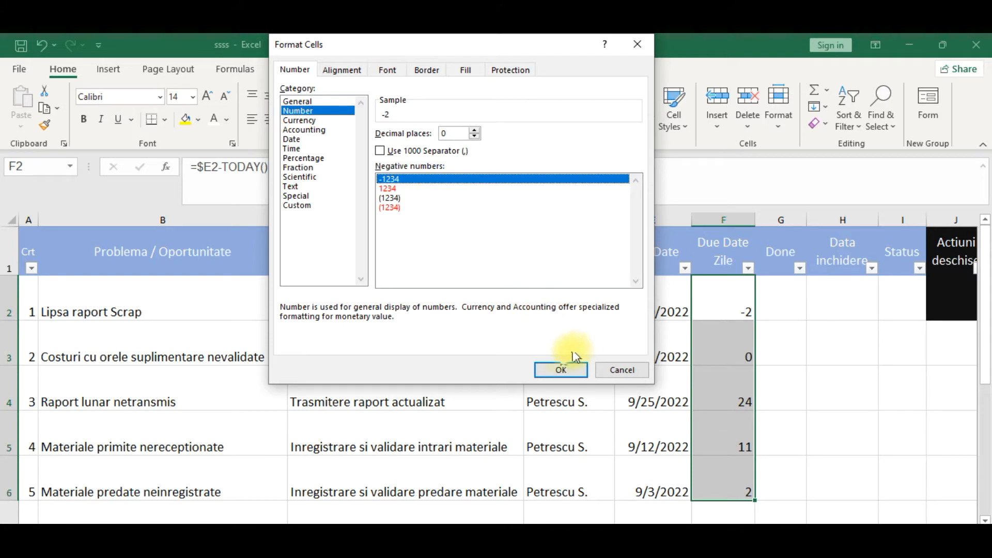
left_click(559, 367)
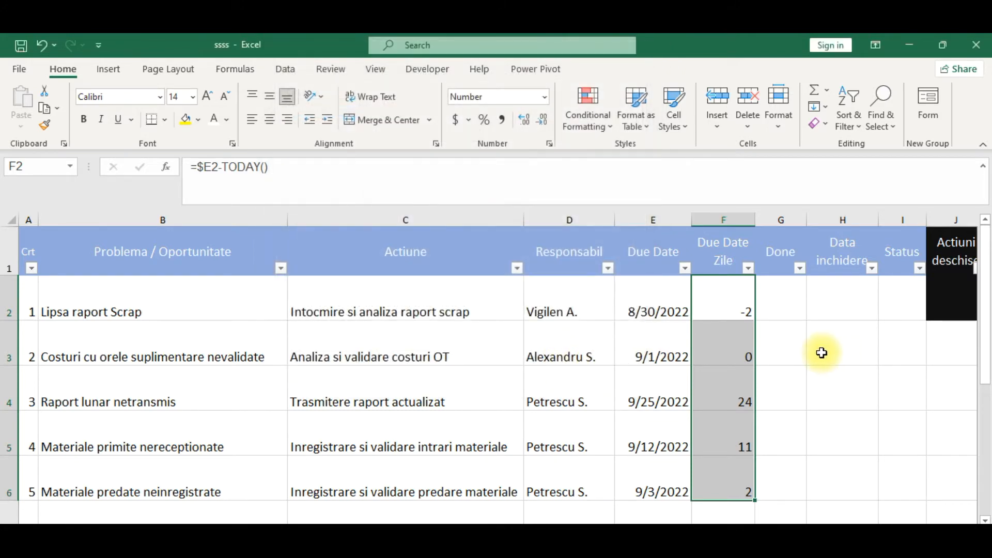
Insert a form-control checkbox in cell G2 of the Done column
left_click(821, 353)
left_click(787, 307)
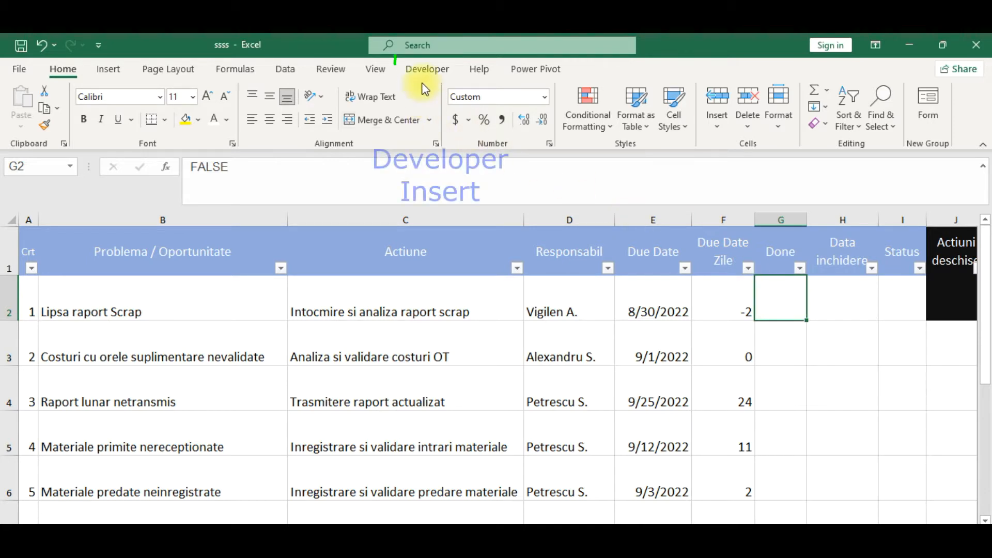
left_click(423, 69)
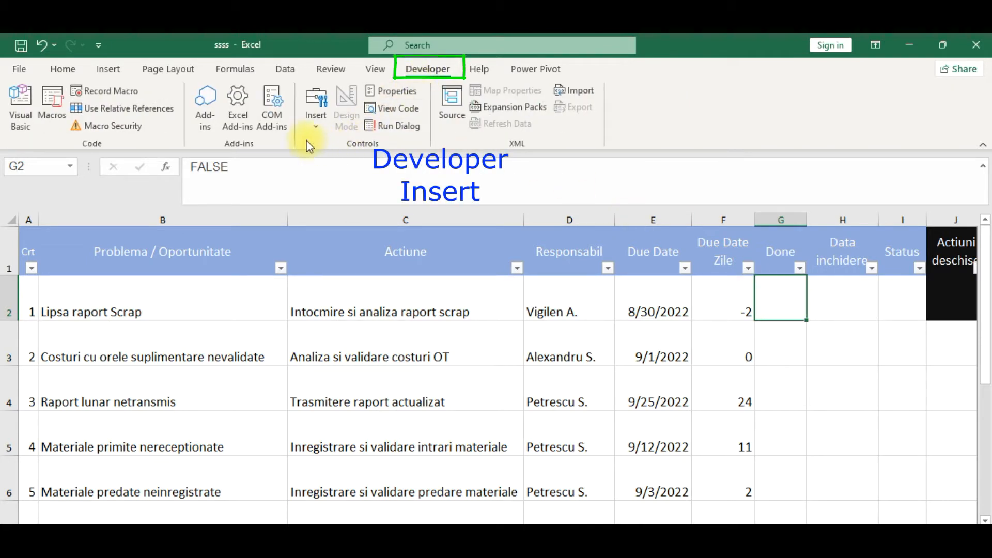
left_click(314, 124)
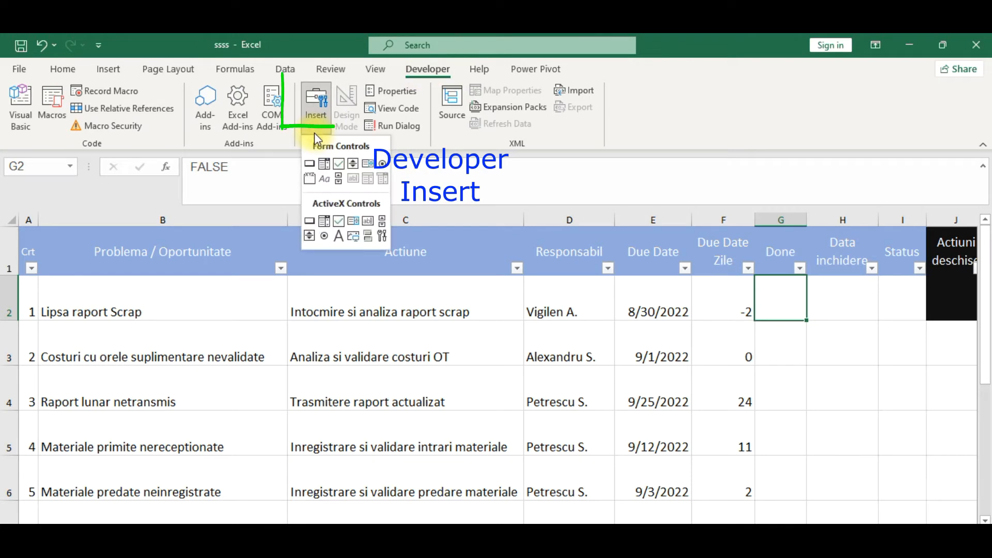
left_click(346, 172)
left_click_drag(766, 290, 790, 310)
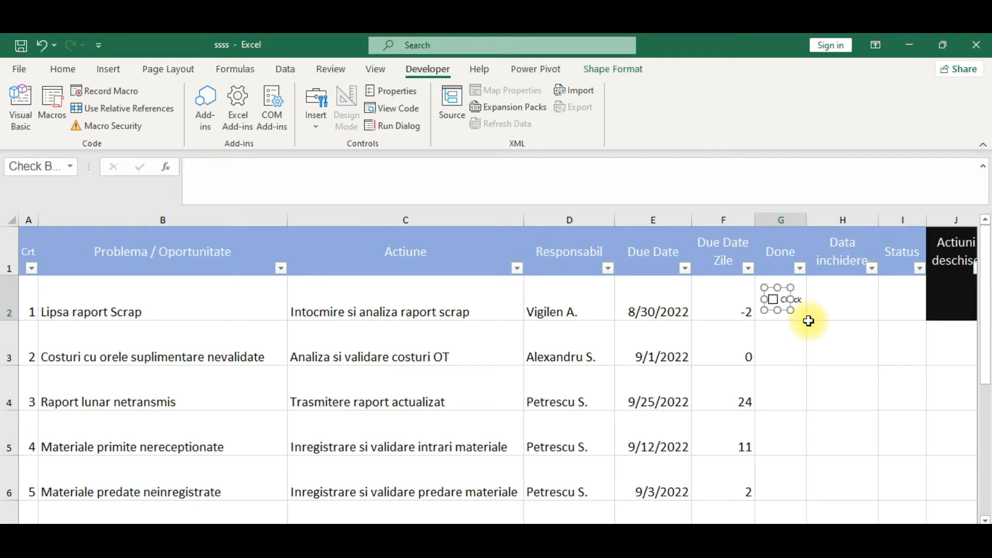
Delete the caption text of the checkbox in G2 and shift the checkbox toward the middle of the cell
left_click(785, 300)
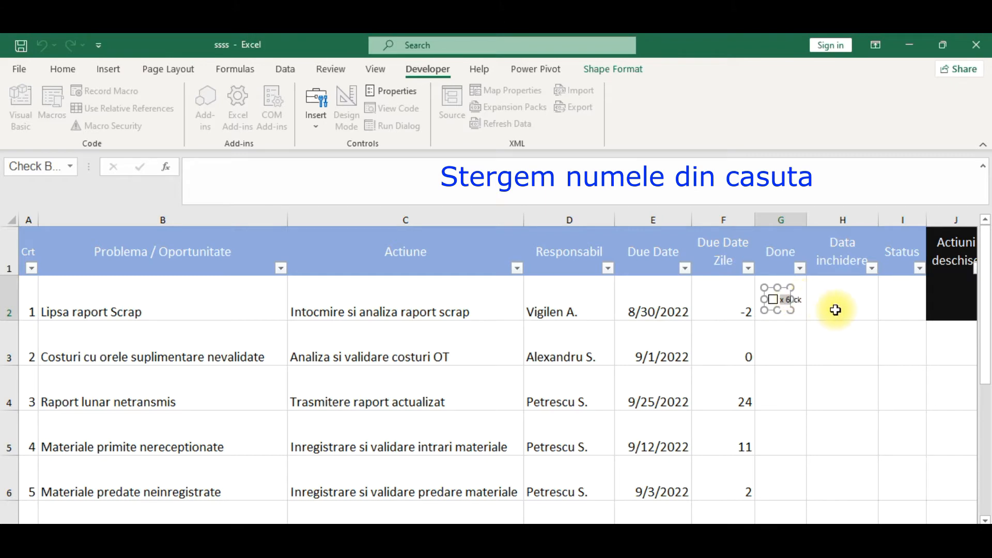
left_click(792, 341)
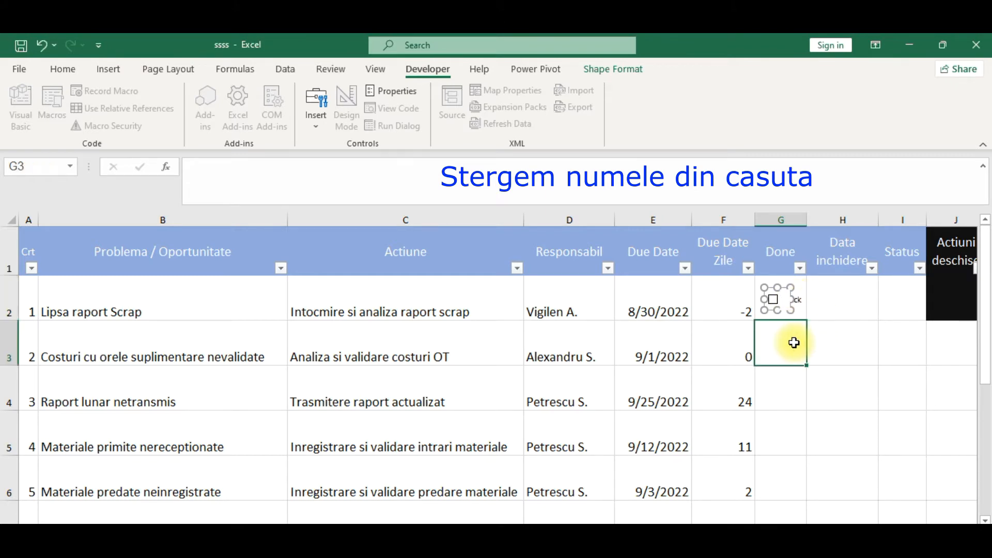
right_click(775, 302)
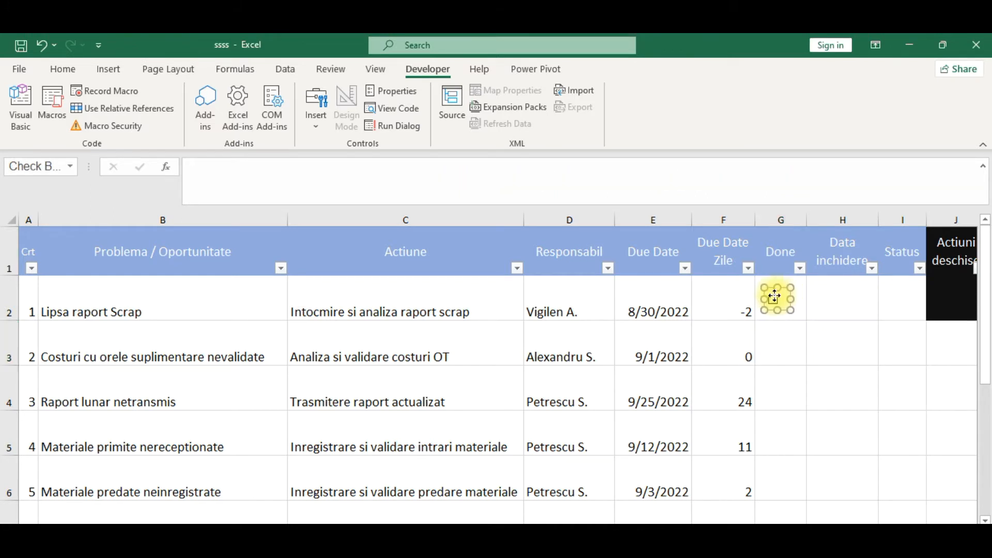
key("Escape")
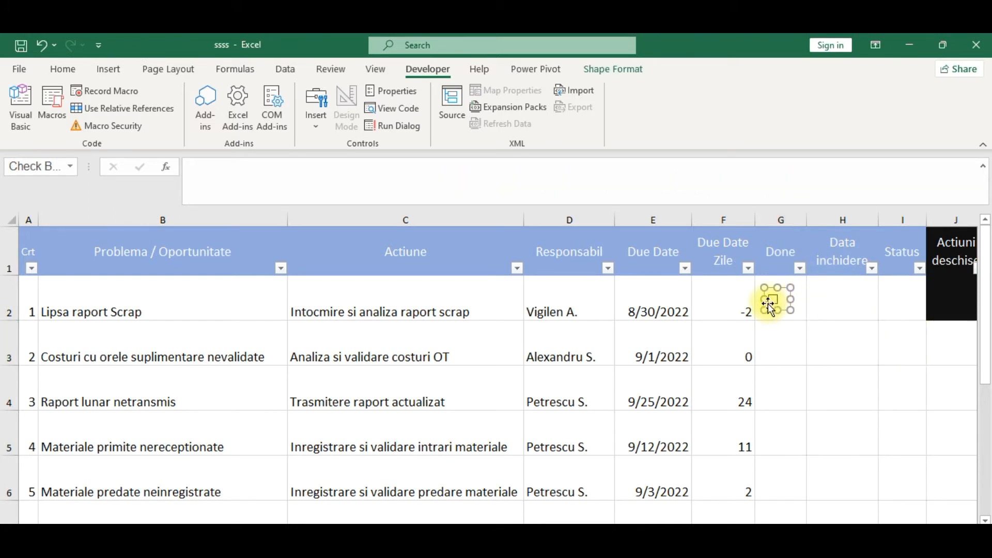
left_click(780, 302)
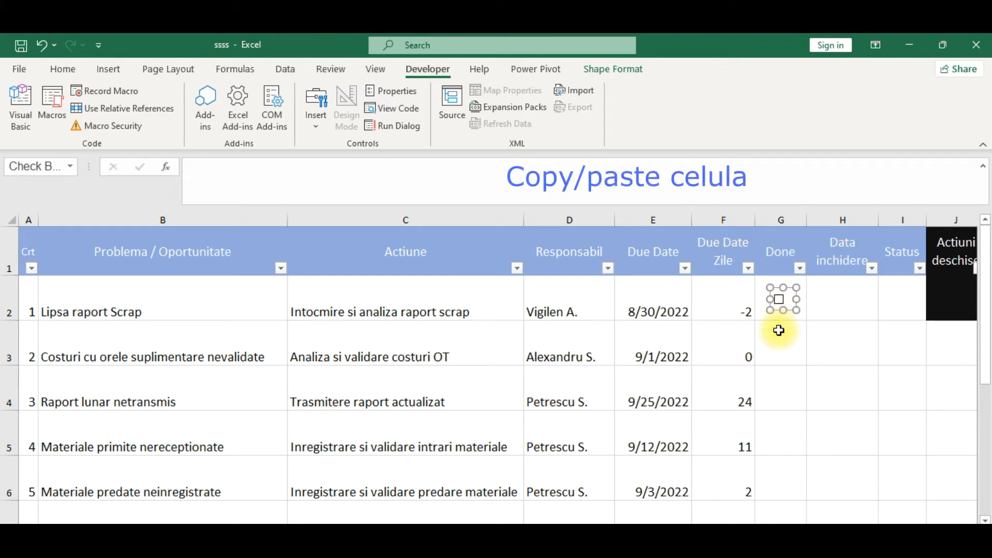
left_click(779, 331)
left_click_drag(778, 333, 786, 463)
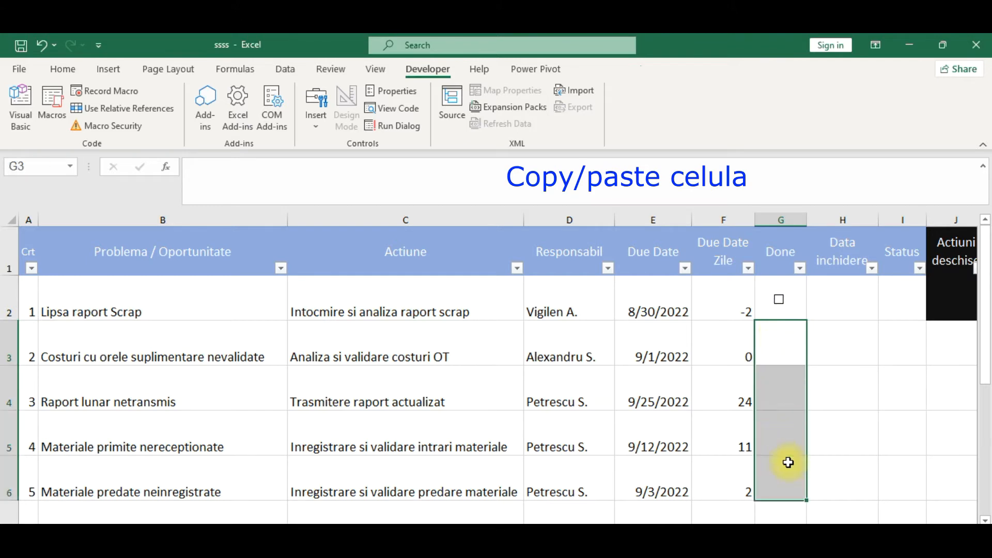
key("ctrl+v")
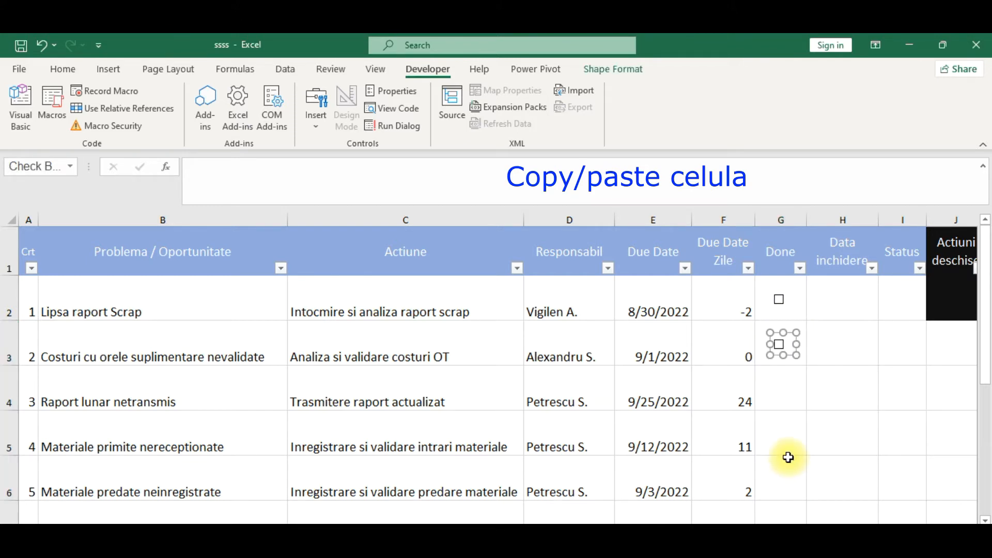
key("ctrl+z")
left_click(853, 378)
Copy cell G2 with its checkbox to the Done cells G3:G6
left_click(801, 299)
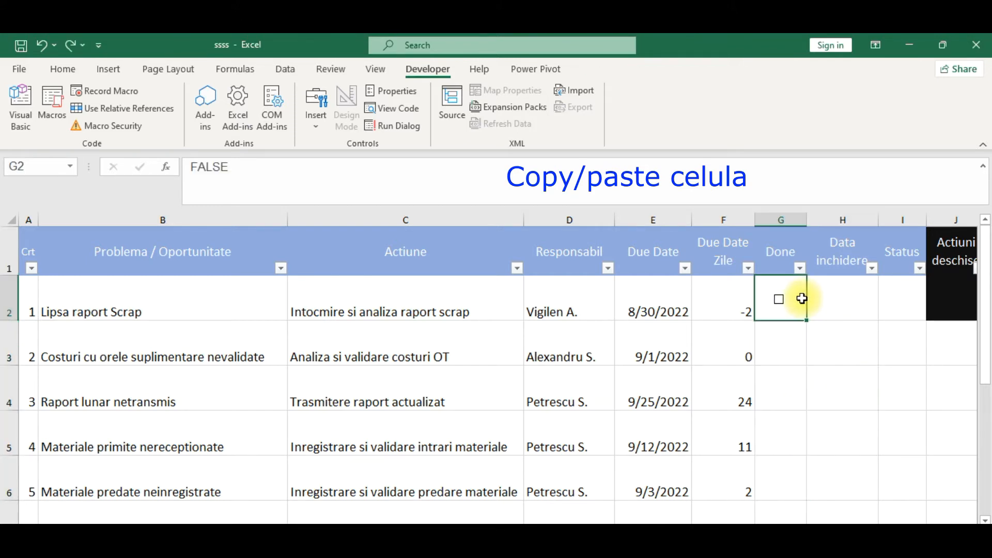
key("ctrl+c")
left_click_drag(786, 332, 783, 469)
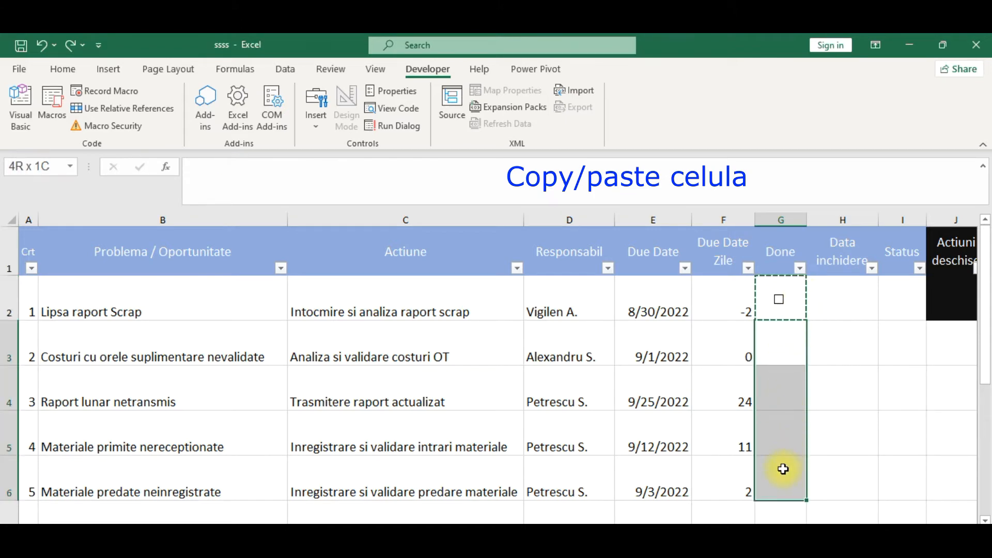
key("ctrl+v")
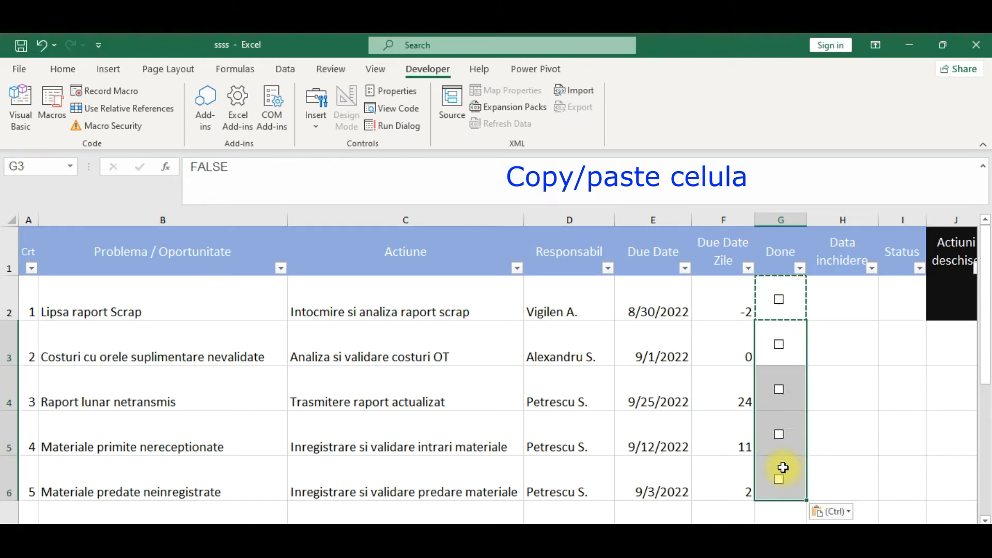
left_click(883, 418)
Link the checkbox of action 1 to its own cell with the reference =$G$2
double_click(829, 346)
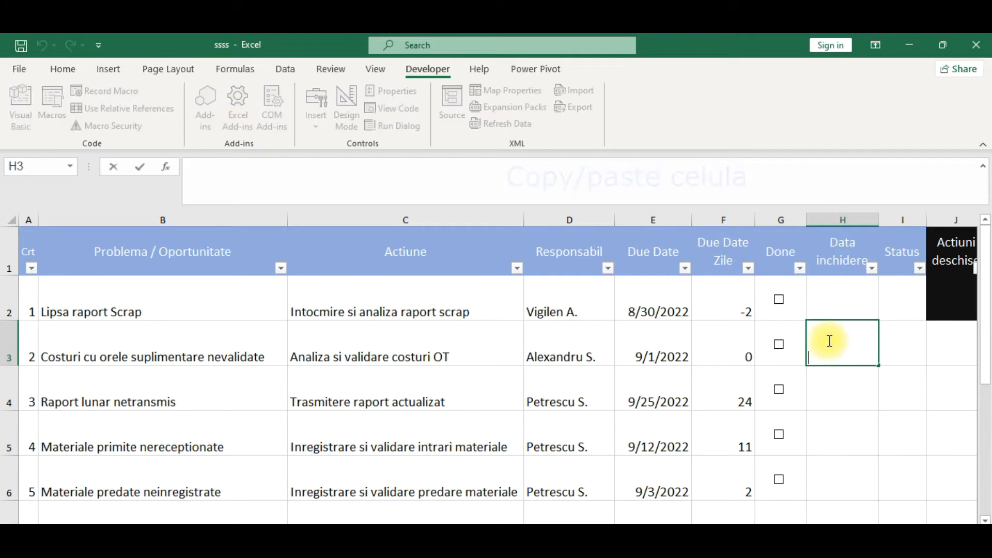
left_click(824, 298)
left_click(777, 301, "ctrl")
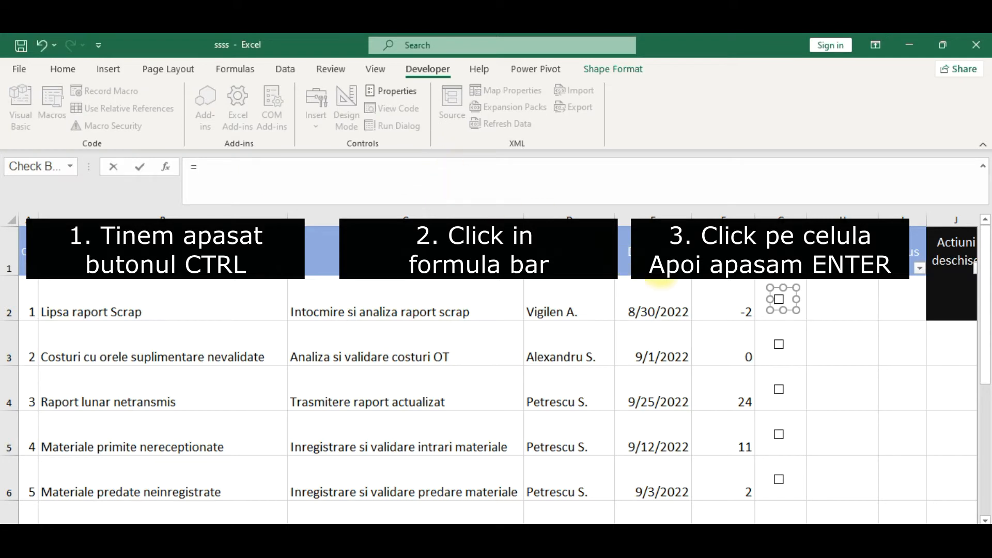
left_click(800, 318)
key("Return")
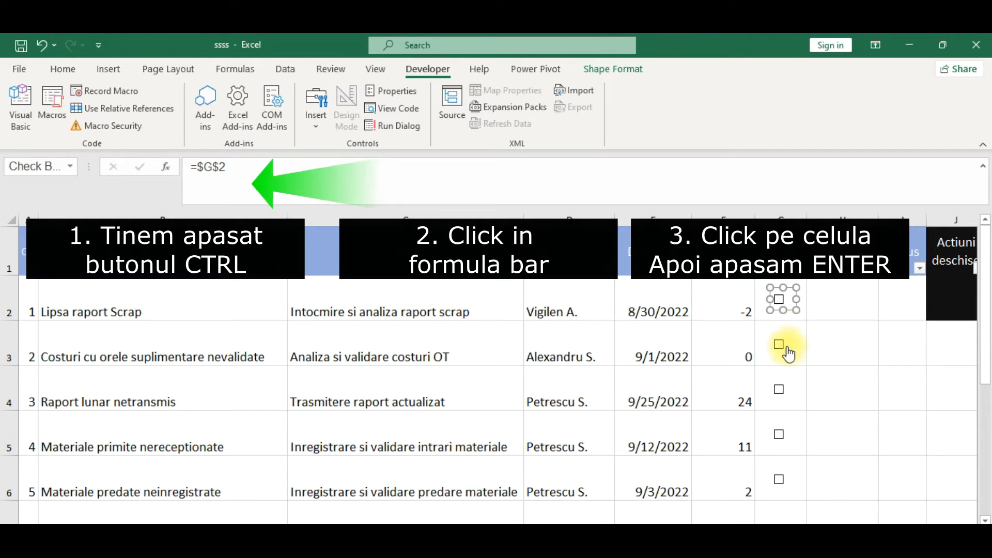
Link the checkbox of action 2 to its own cell with the reference =$G$3
left_click(812, 344)
left_click(779, 346, "ctrl")
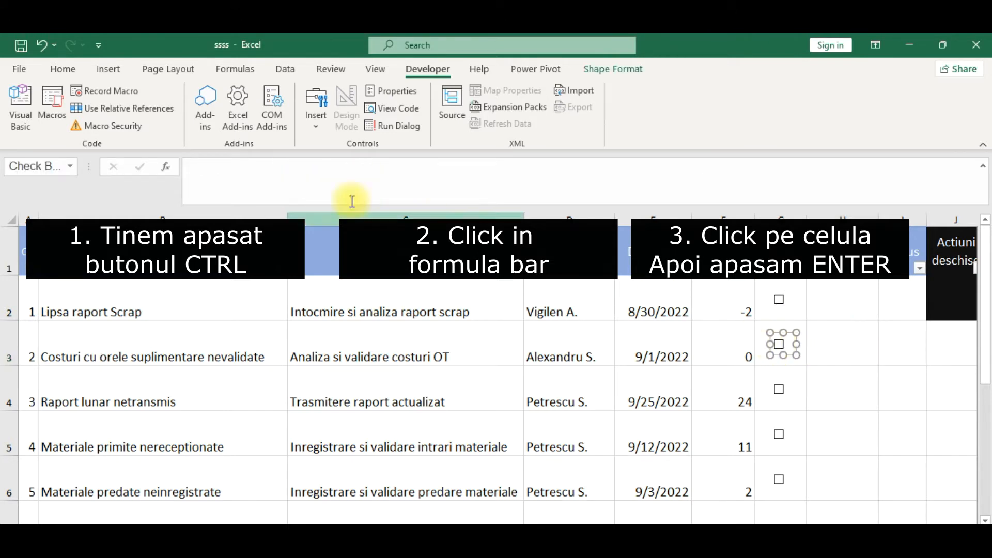
left_click(283, 167)
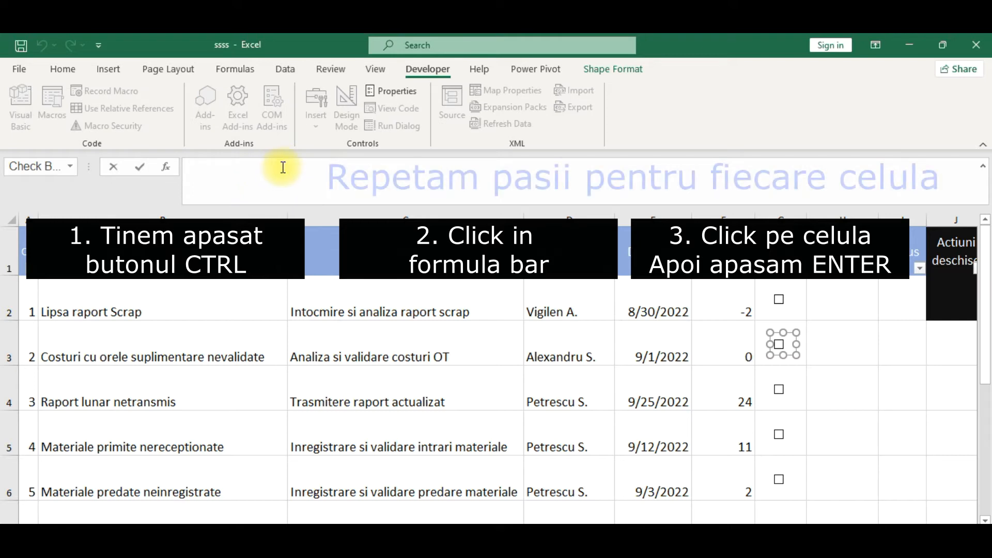
type("=")
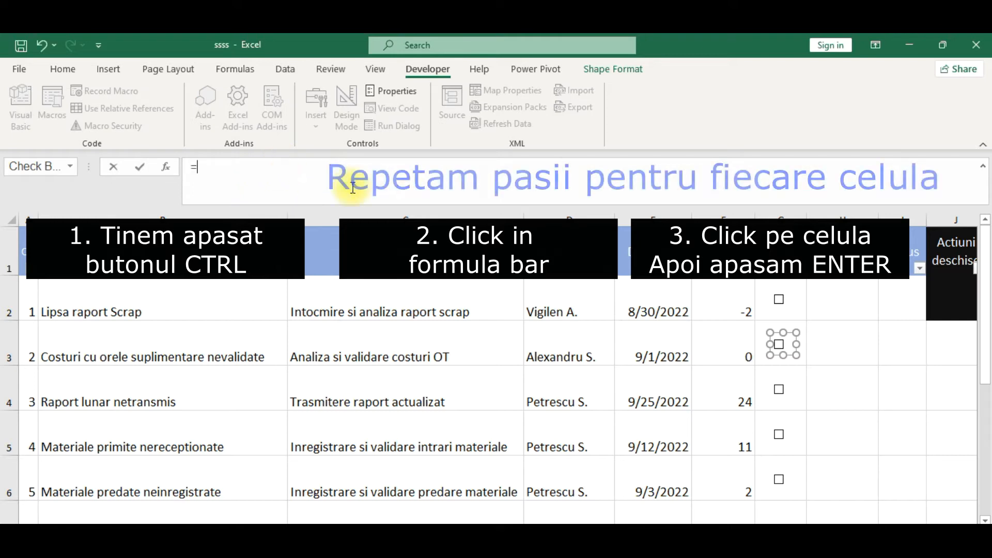
left_click(800, 364)
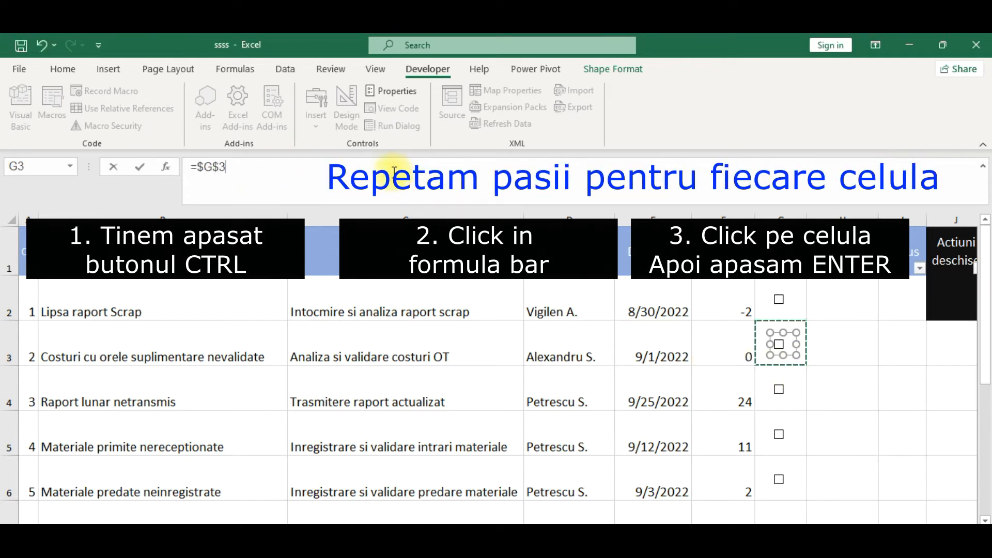
left_click(834, 400)
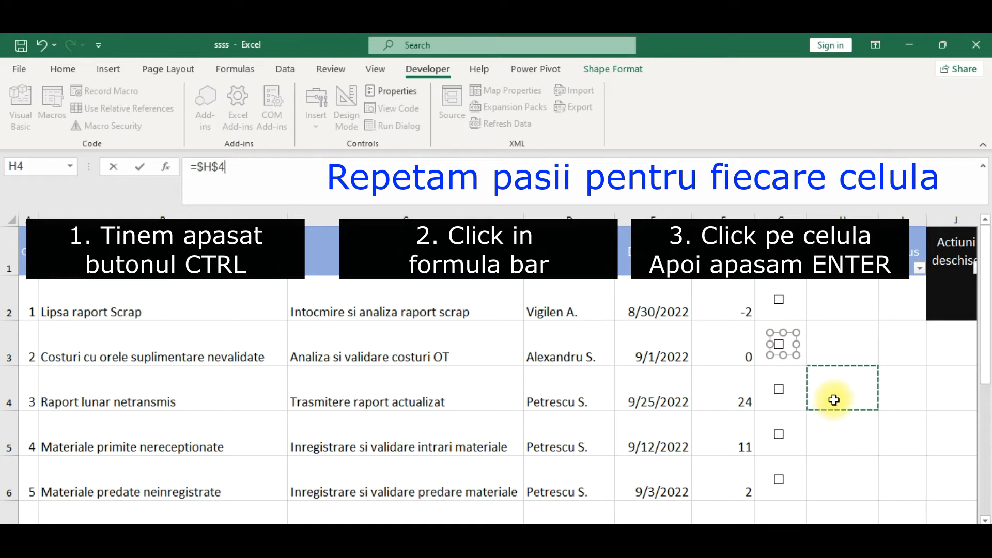
left_click(803, 365)
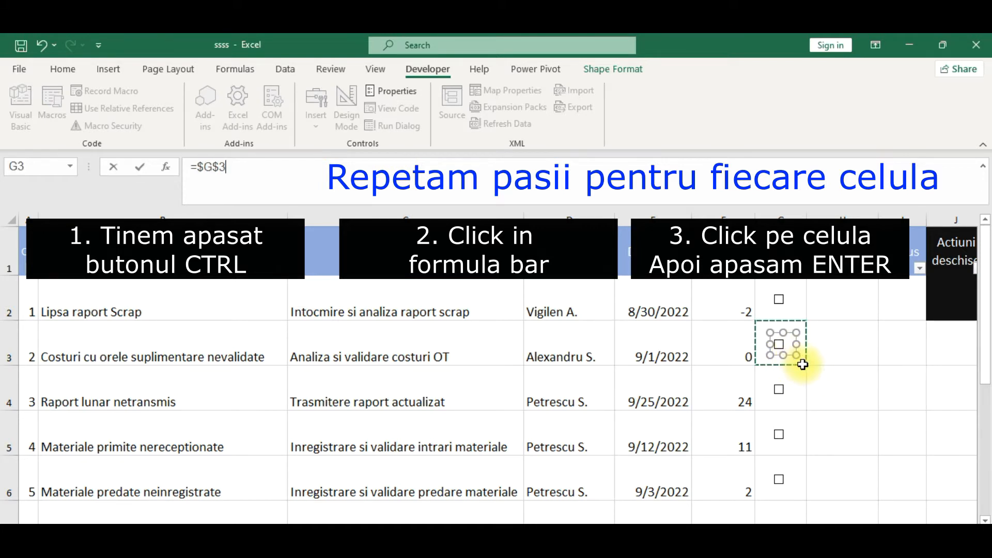
key("Return")
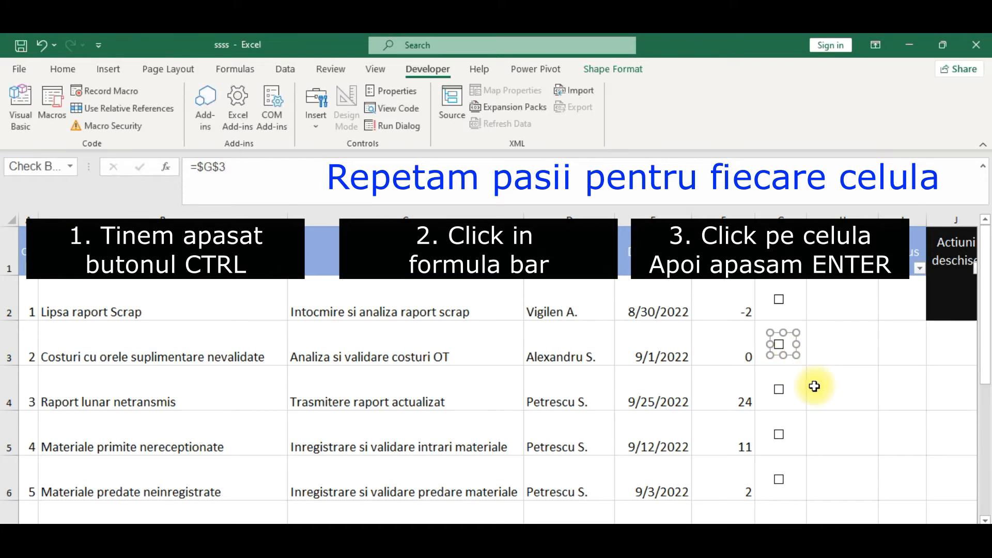
key("Escape")
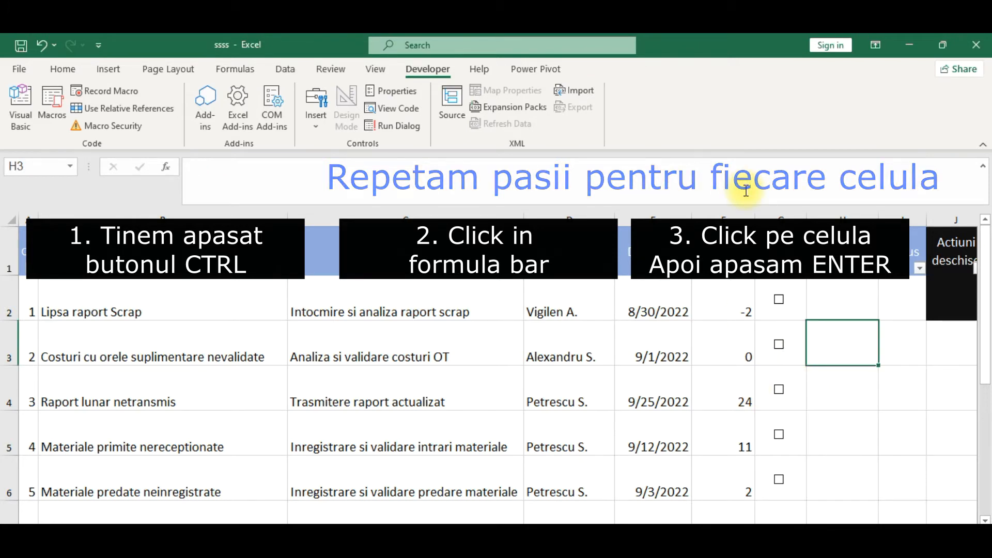
Link the checkbox of action 3 to its own cell with the reference =$G$4
left_click(798, 403)
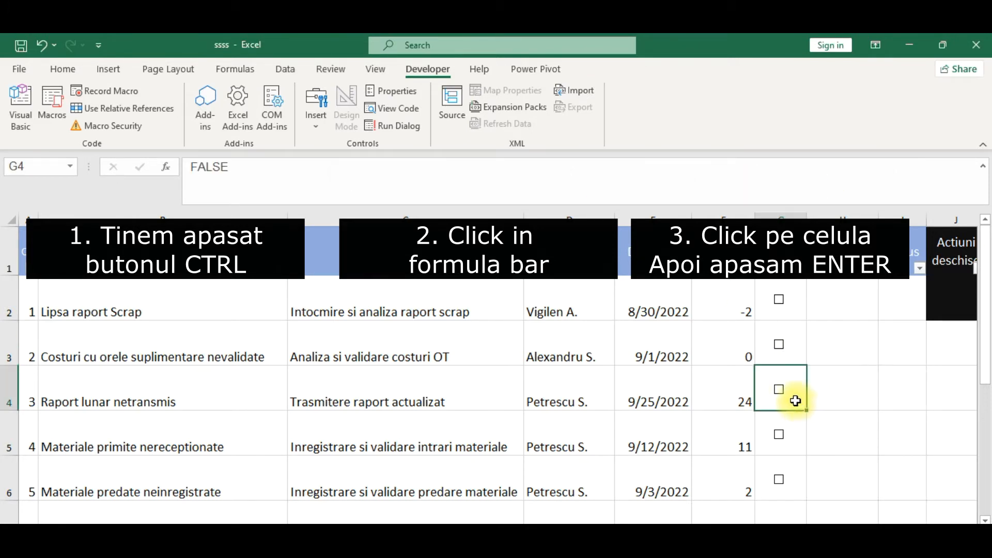
left_click(779, 390, "ctrl")
left_click(404, 174)
type("=")
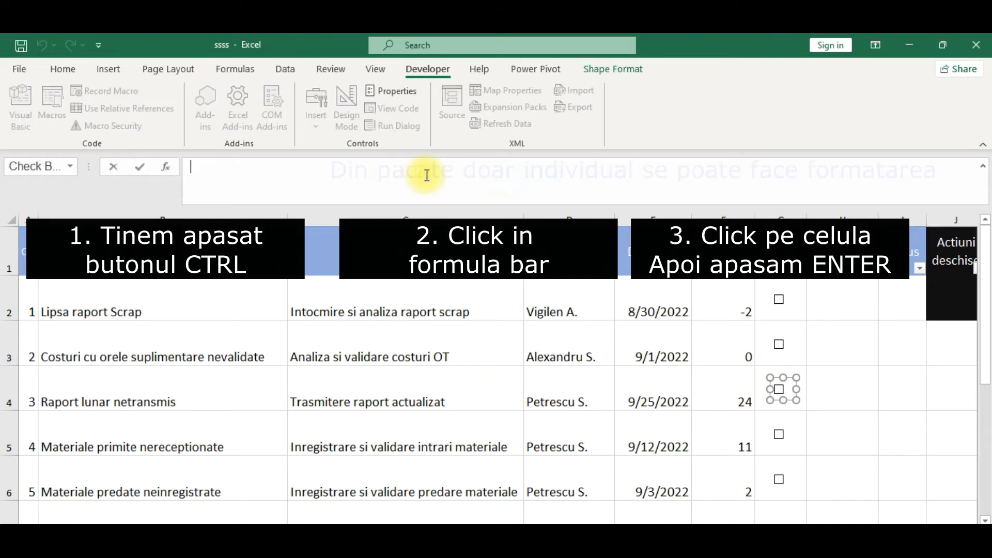
left_click(804, 403)
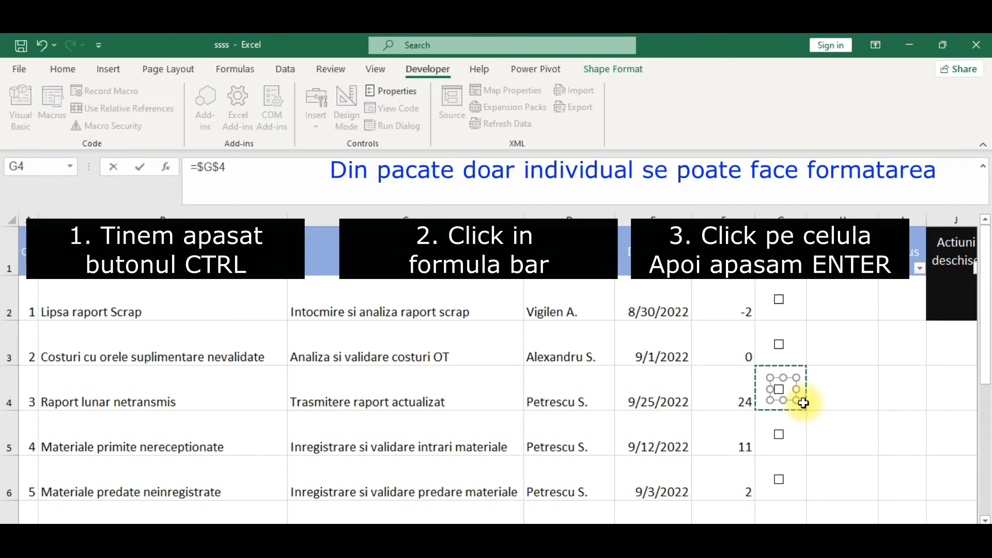
key("Return")
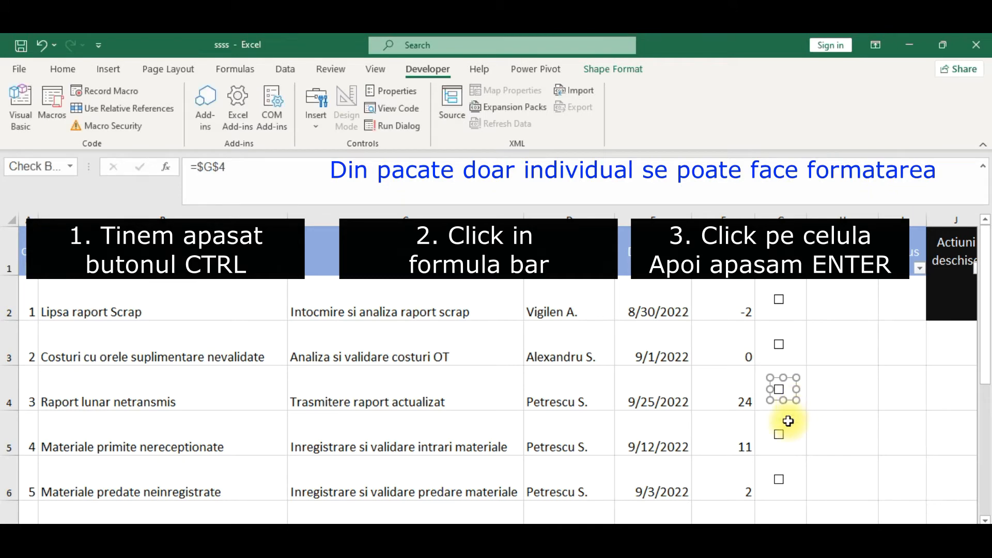
Link the checkbox of action 4 to its own cell with the reference =$G$5 and deselect it
left_click(812, 442)
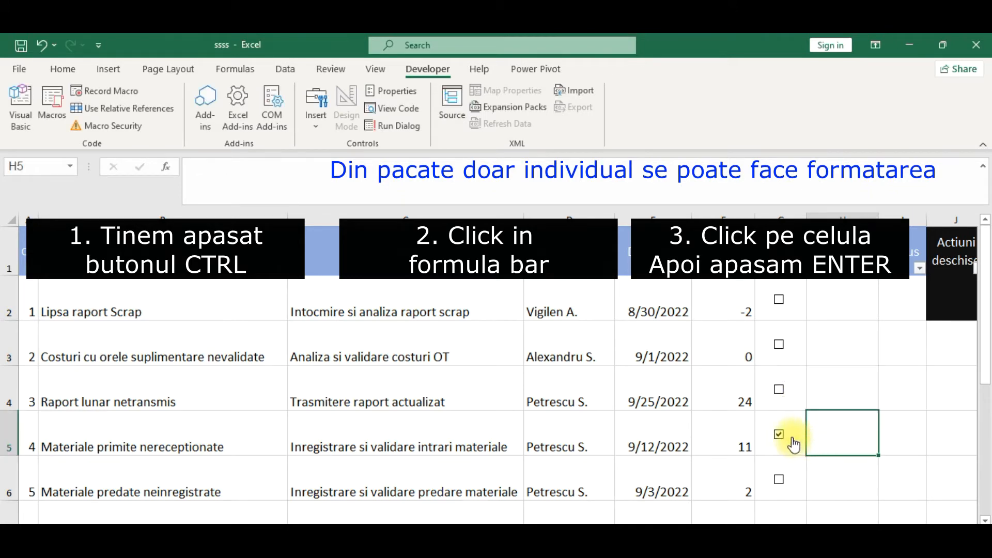
left_click(779, 434, "ctrl")
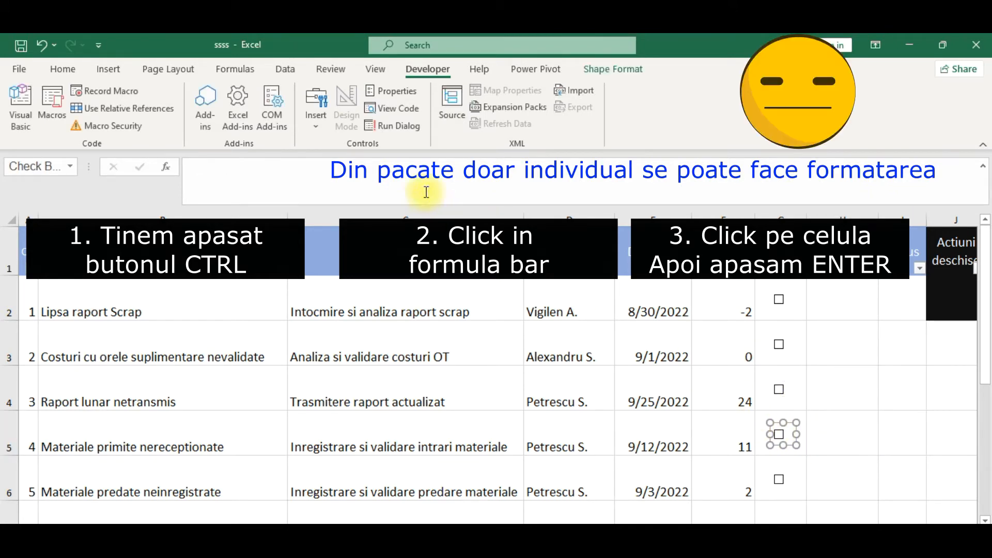
left_click(420, 175)
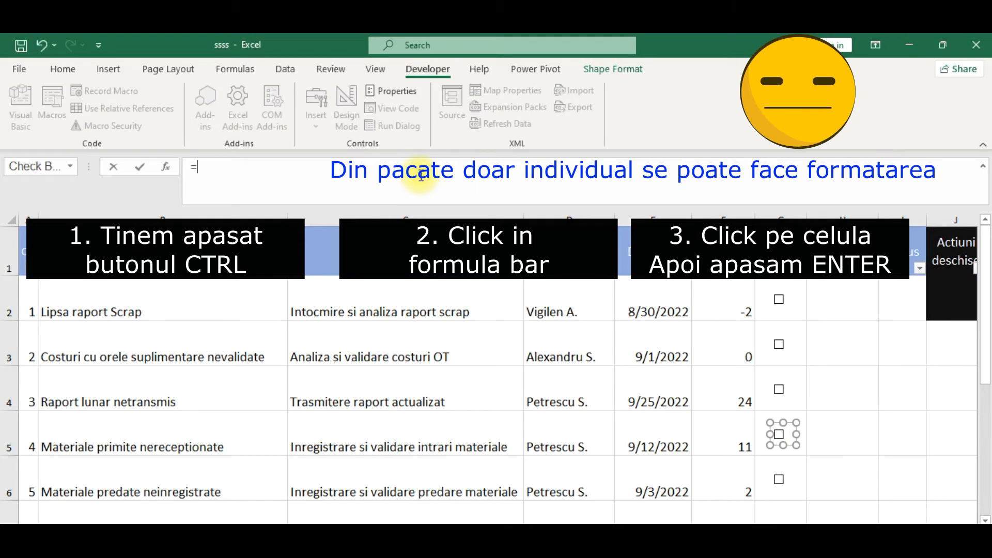
left_click(799, 449)
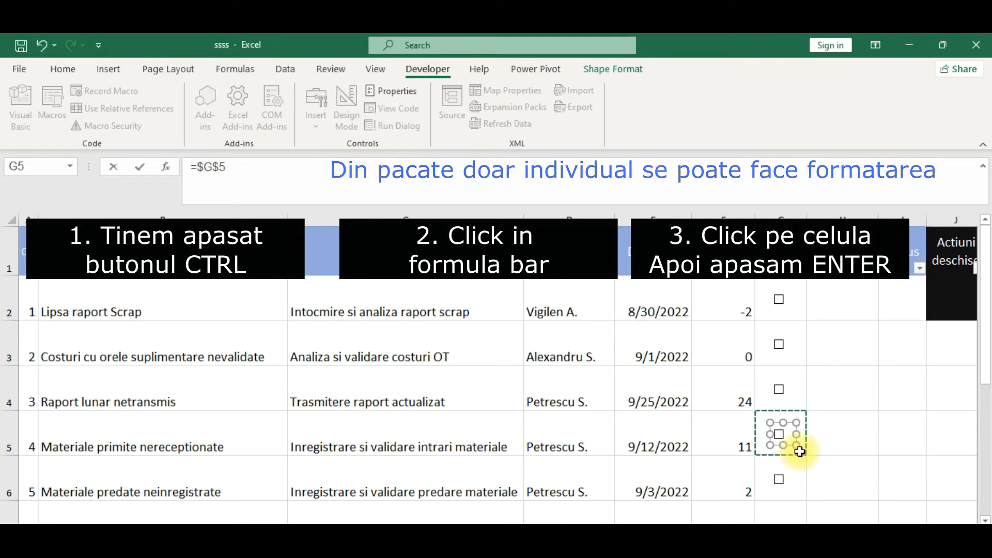
key("Return")
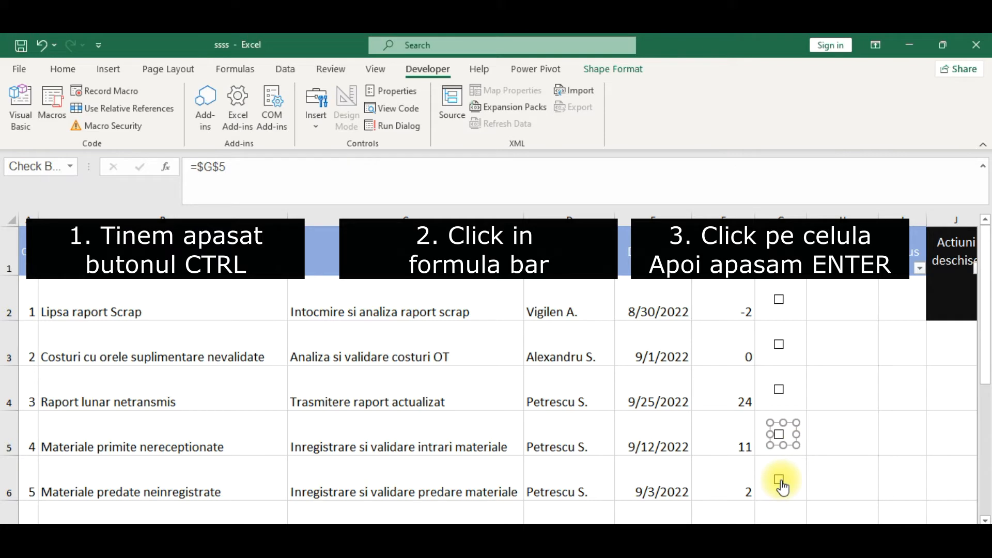
left_click(814, 482)
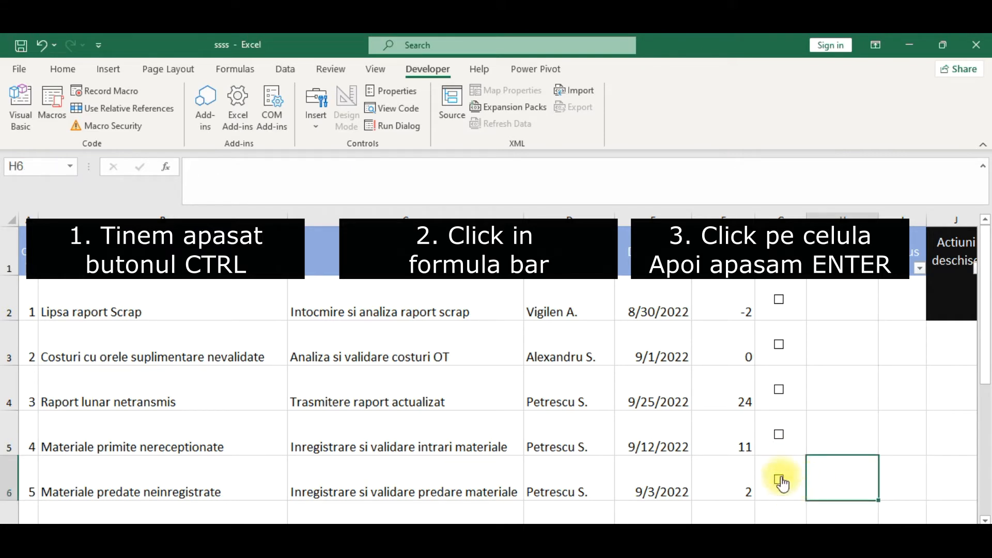
left_click(782, 483, "ctrl")
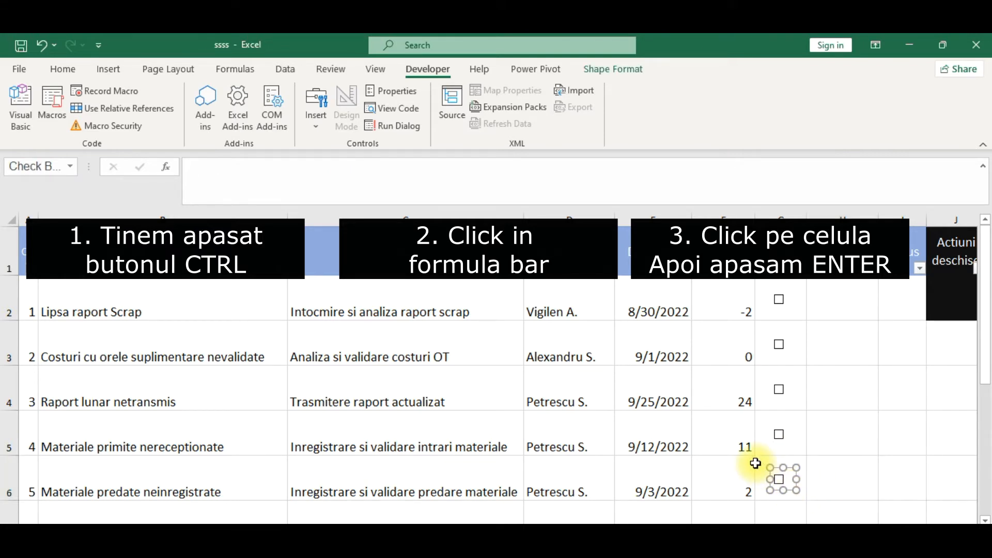
left_click(756, 463)
left_click(829, 482)
left_click(780, 479, "ctrl")
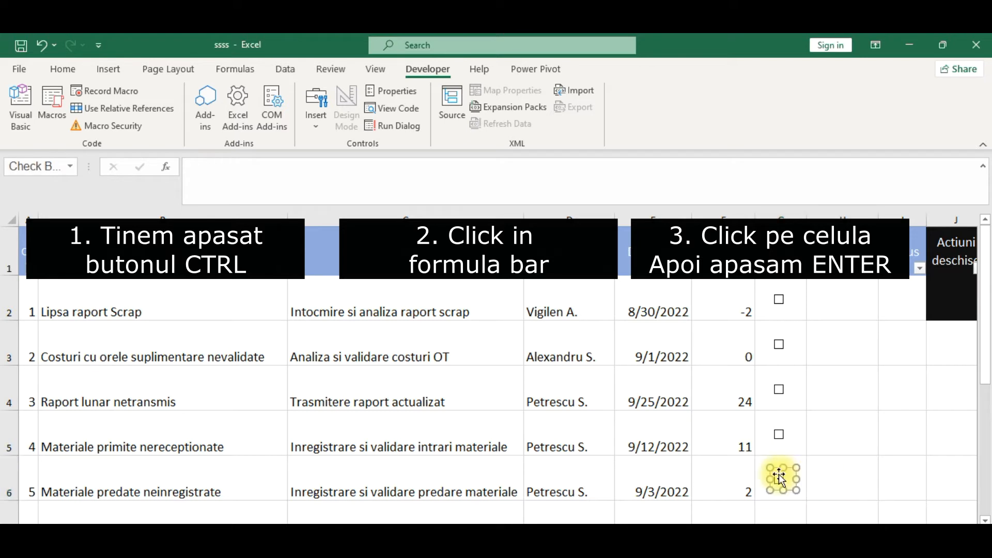
left_click(760, 464)
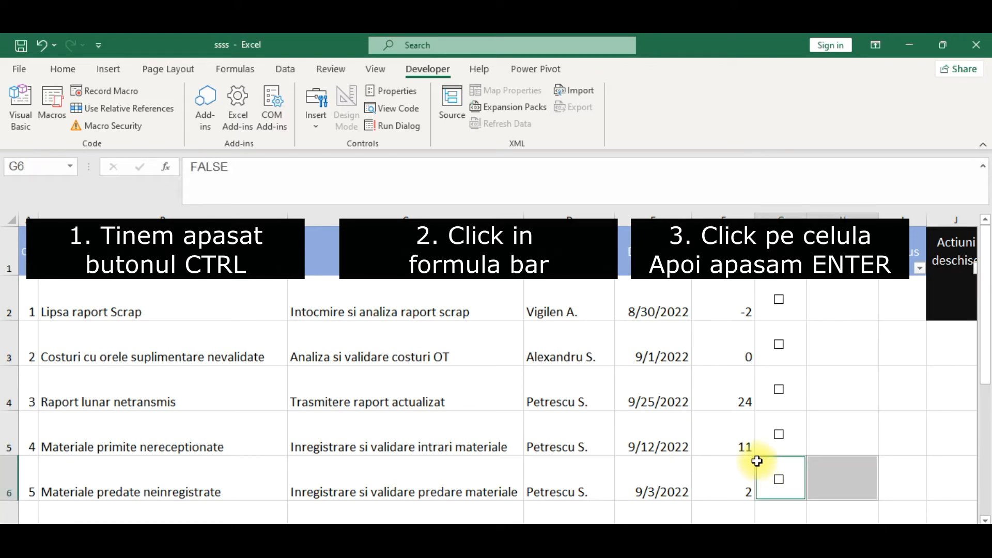
left_click(855, 493)
Link the checkbox of action 5 to its own cell with the reference =$G$6 and deselect it
left_click(777, 481, "ctrl")
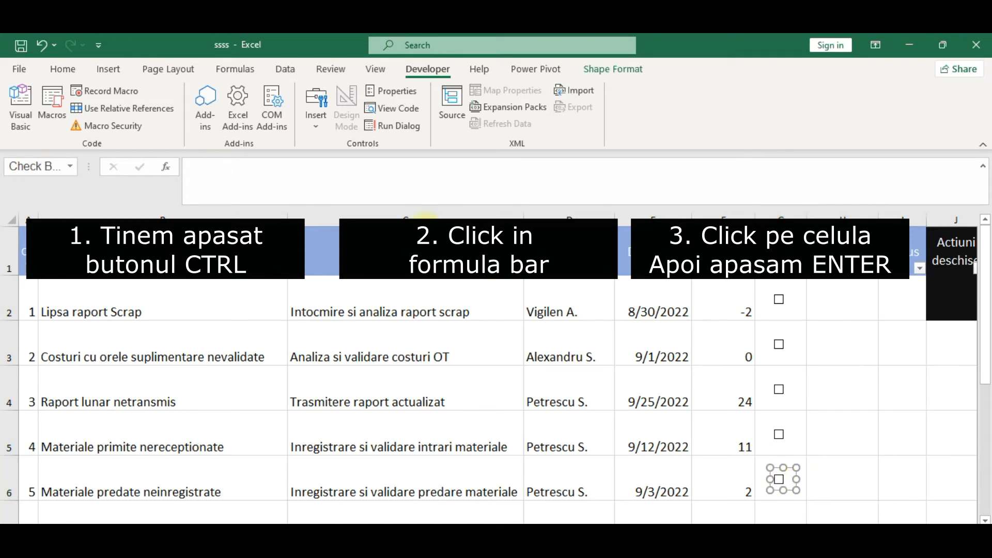
left_click(371, 176)
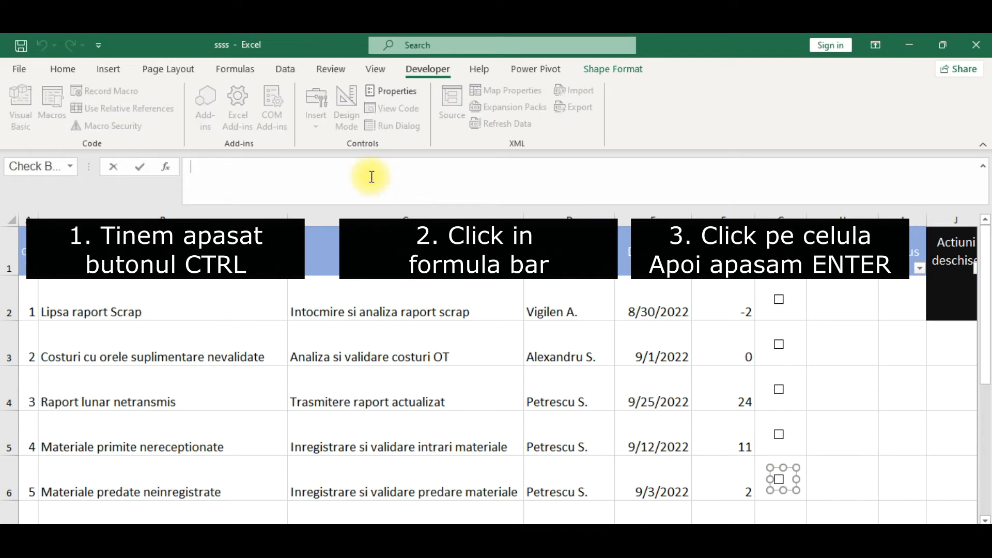
left_click(760, 465)
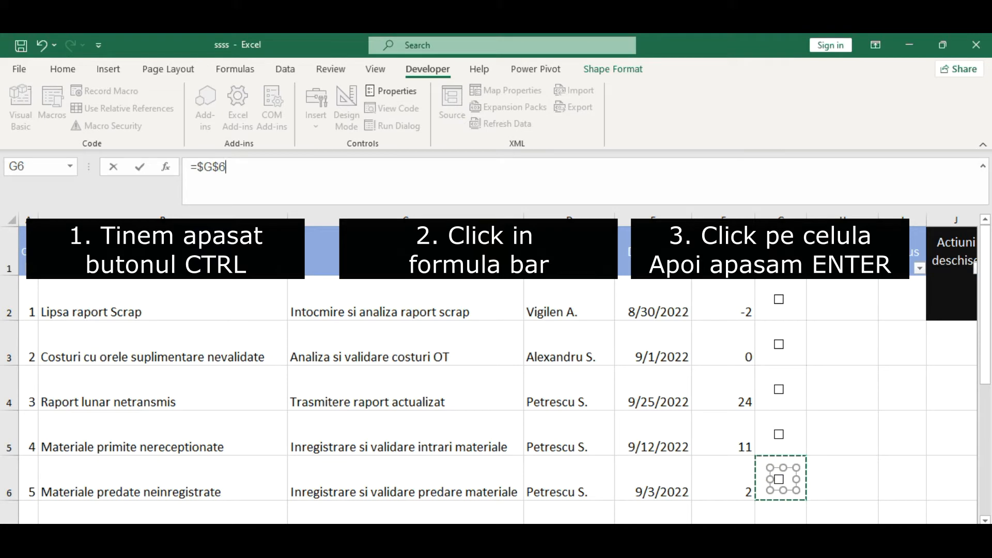
key("Return")
left_click(835, 367)
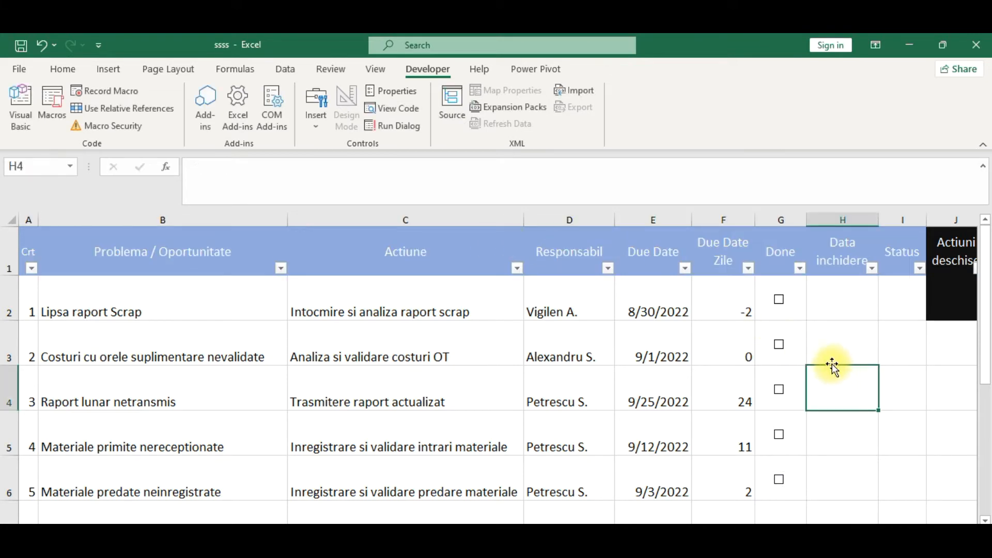
Tick and clear the Done checkboxes of actions 1 and 2 to test their cell links
left_click(782, 303)
left_click(778, 343)
left_click(775, 303)
left_click(780, 310)
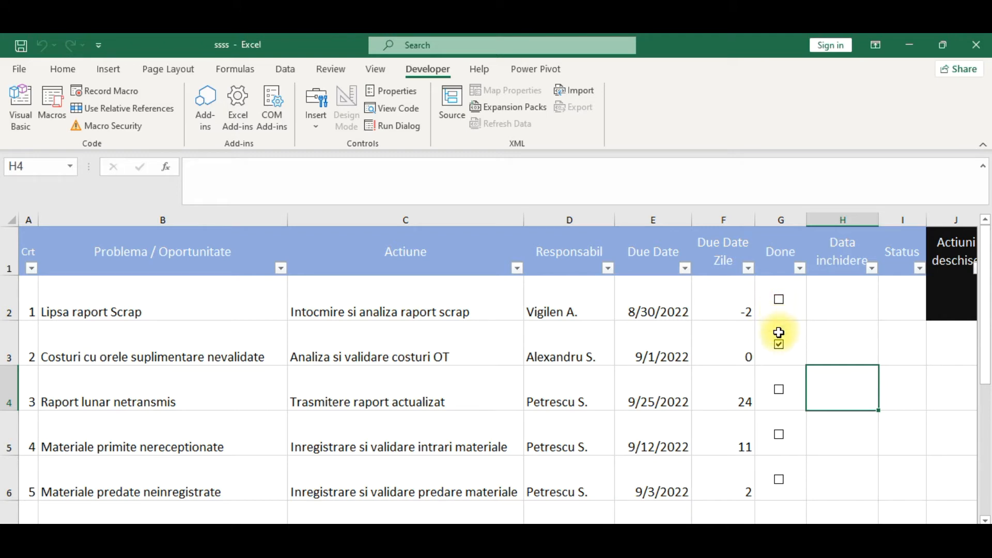
left_click(781, 329)
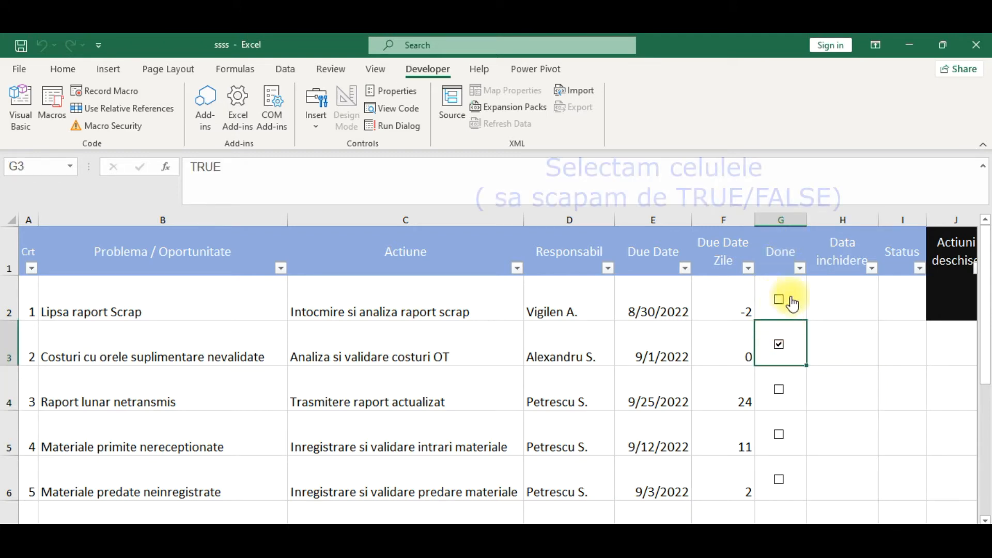
left_click(792, 352)
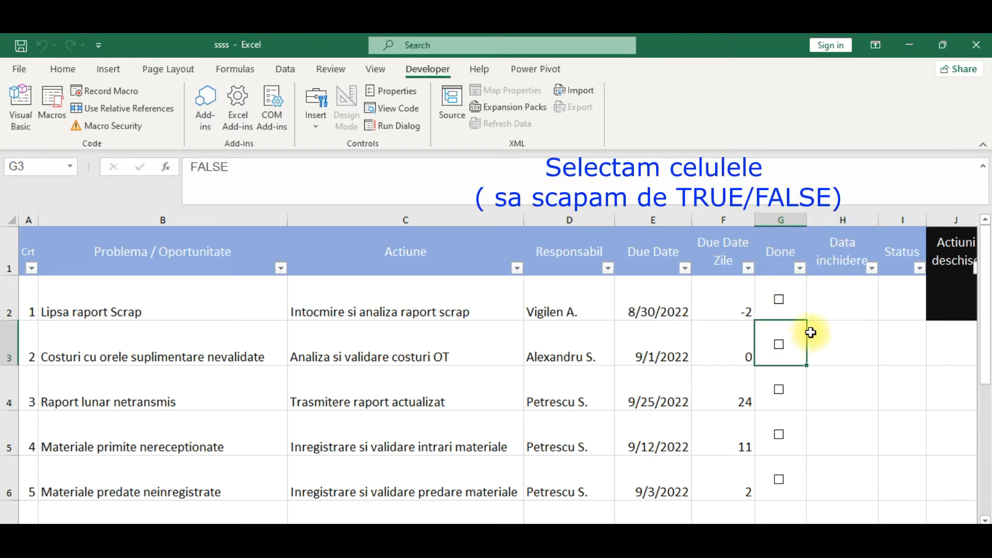
Hide the TRUE/FALSE values behind the Done checkboxes by giving G2:G6 the custom number format ;;;
left_click(809, 296)
left_click_drag(798, 291, 789, 468)
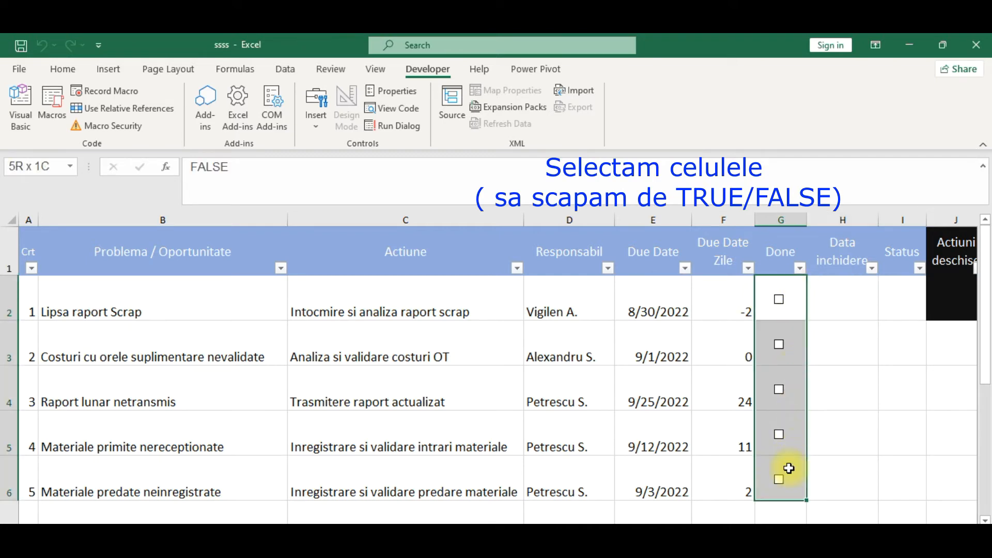
right_click(780, 394)
key("Escape")
left_click_drag(799, 309, 783, 479)
key("ctrl+1")
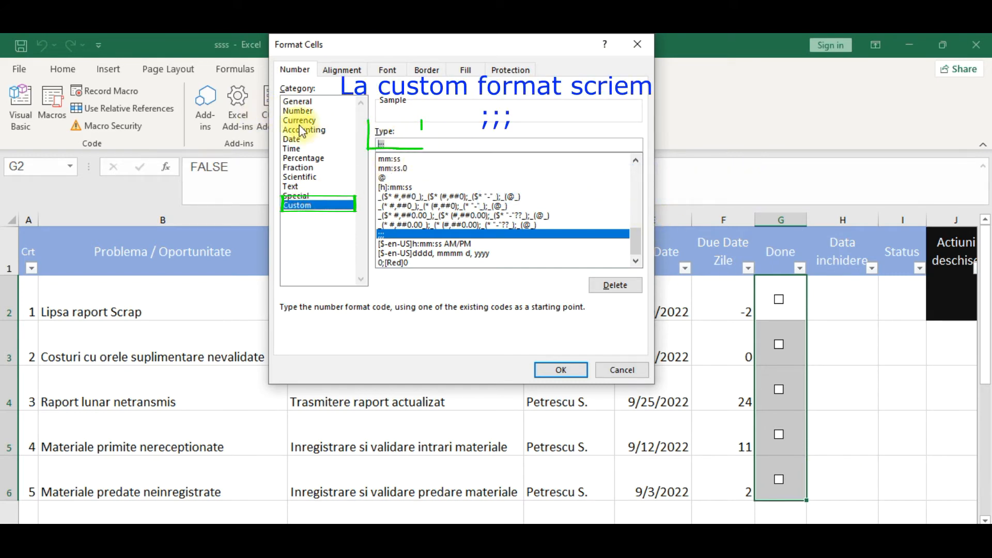
type(";")
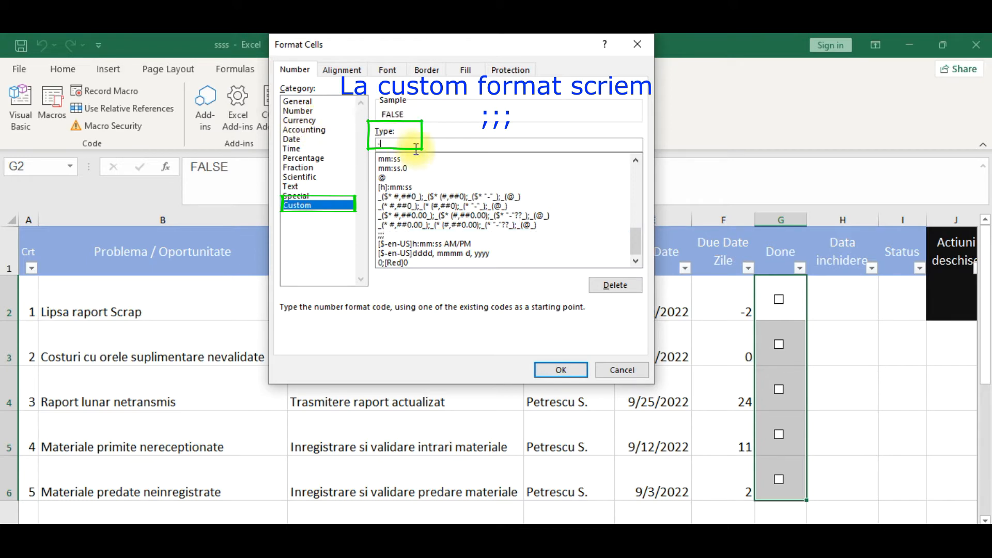
type(";;")
left_click(571, 366)
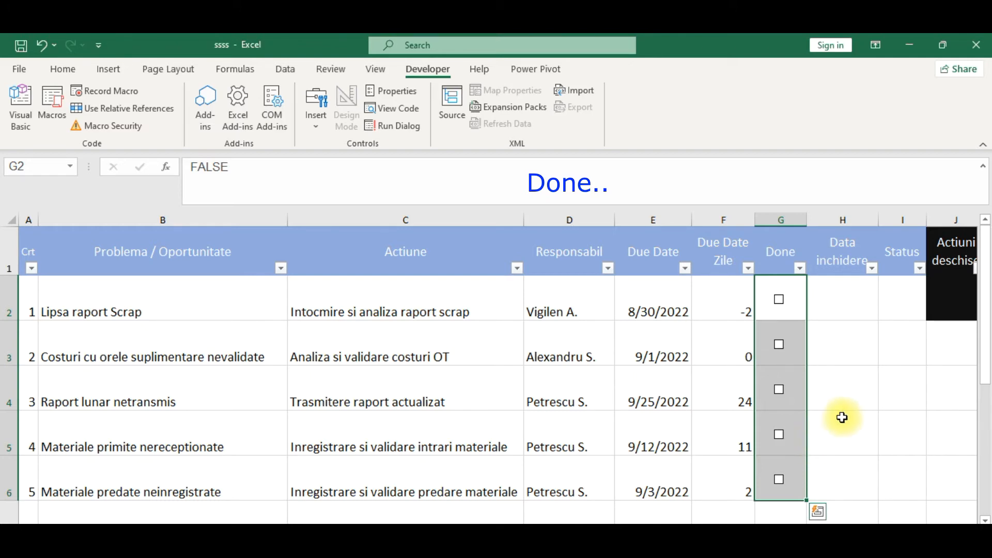
left_click(842, 344)
left_click(835, 290)
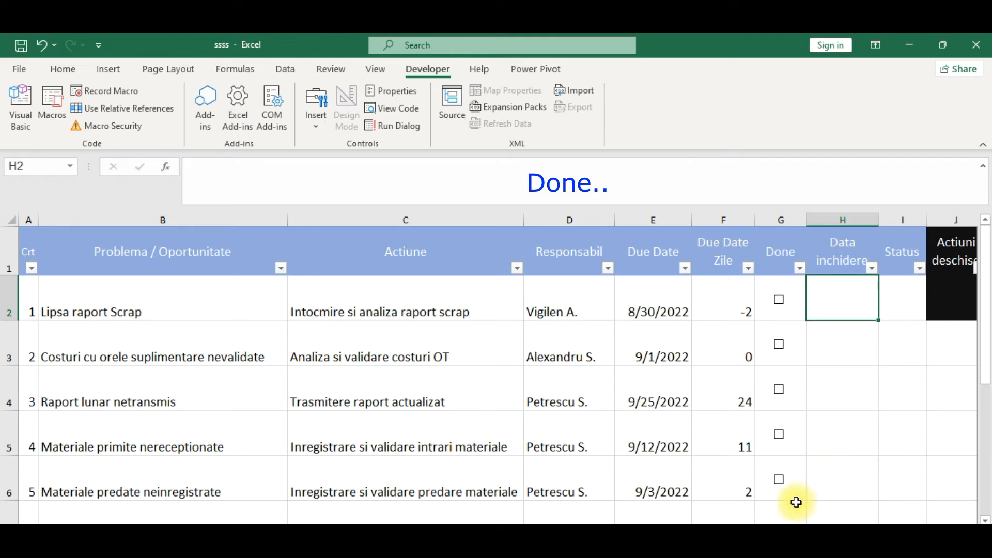
left_click_drag(638, 539, 599, 540)
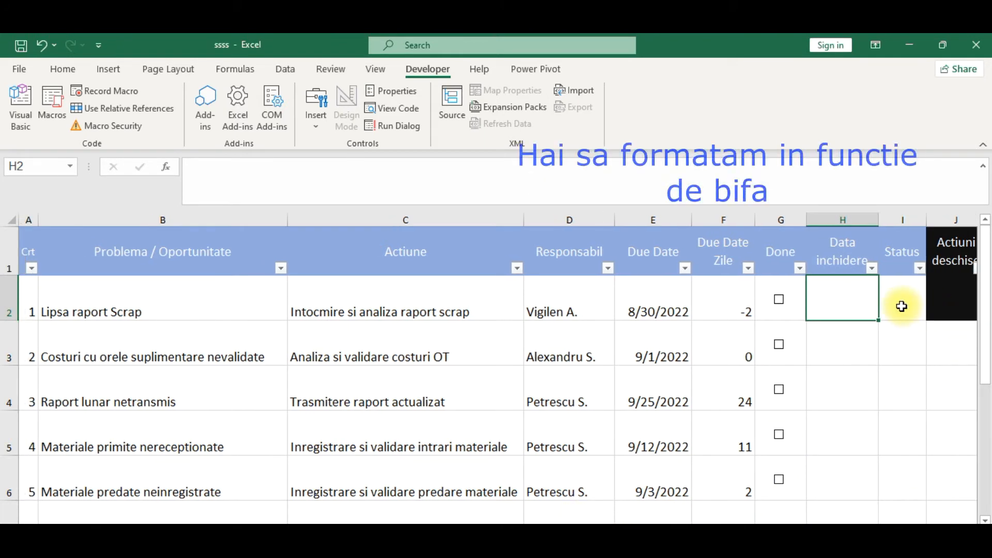
left_click(902, 306)
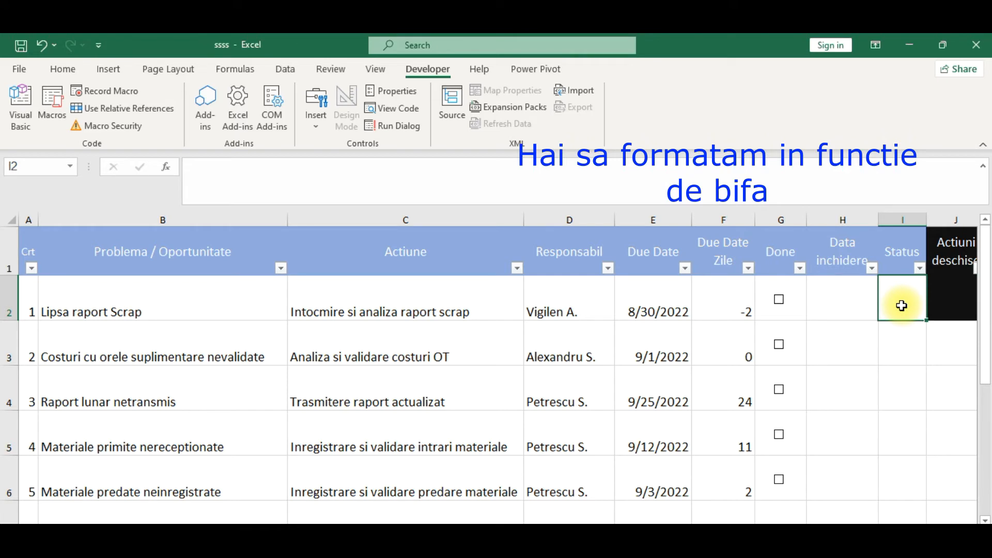
left_click(779, 301)
left_click(780, 301)
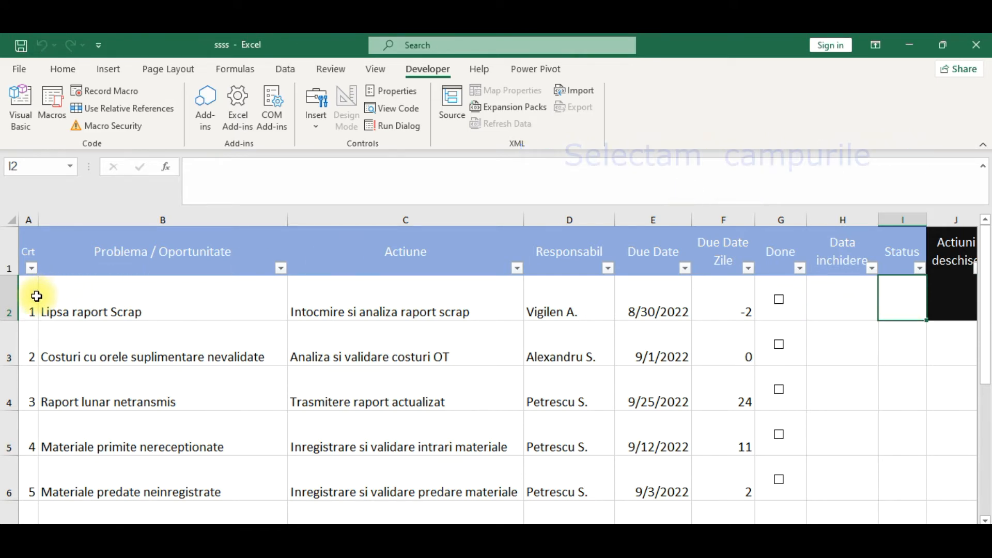
Add a formula-based conditional formatting rule =$G2=TRUE to A2:G6 with light green fill and strikethrough text, and apply it
left_click_drag(40, 296, 775, 481)
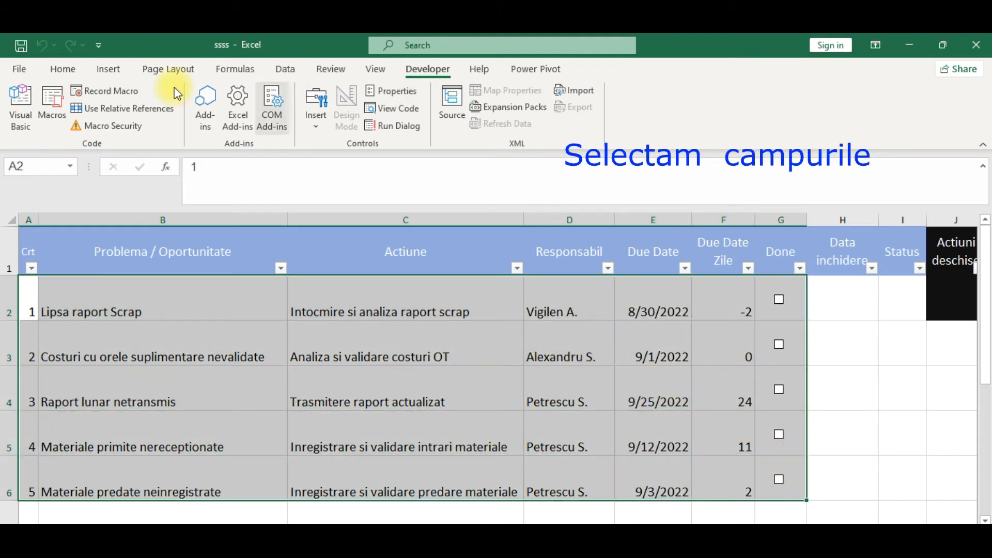
left_click(72, 67)
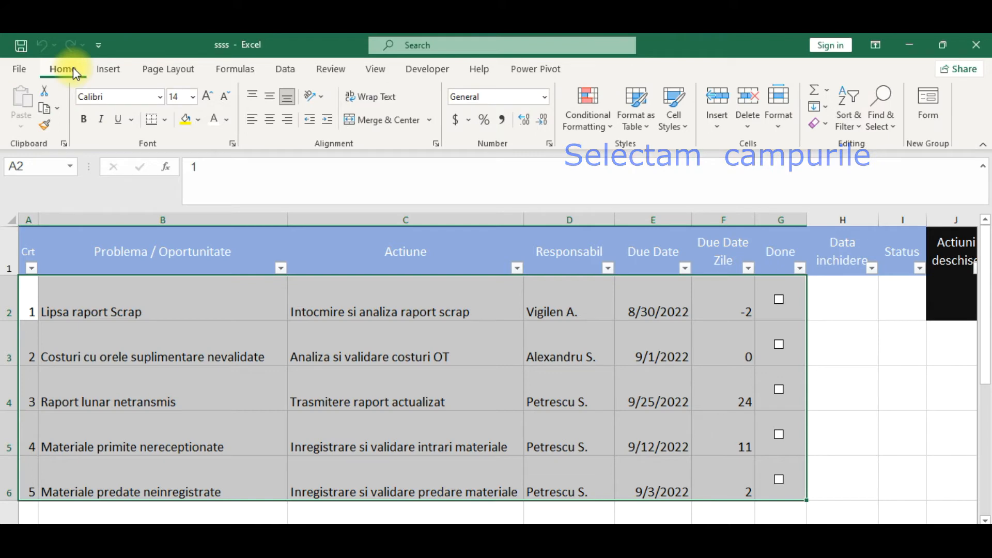
left_click(589, 124)
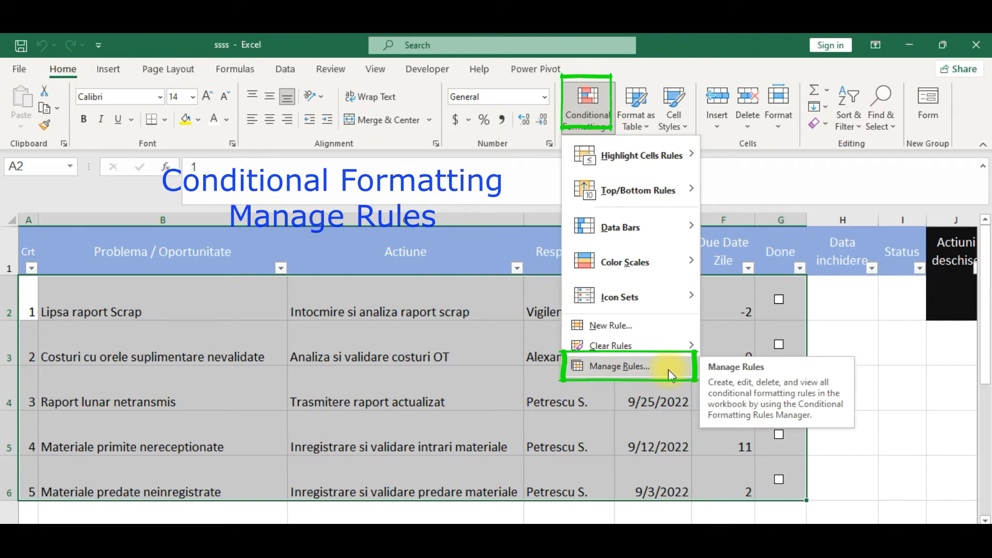
left_click(610, 325)
left_click(403, 202)
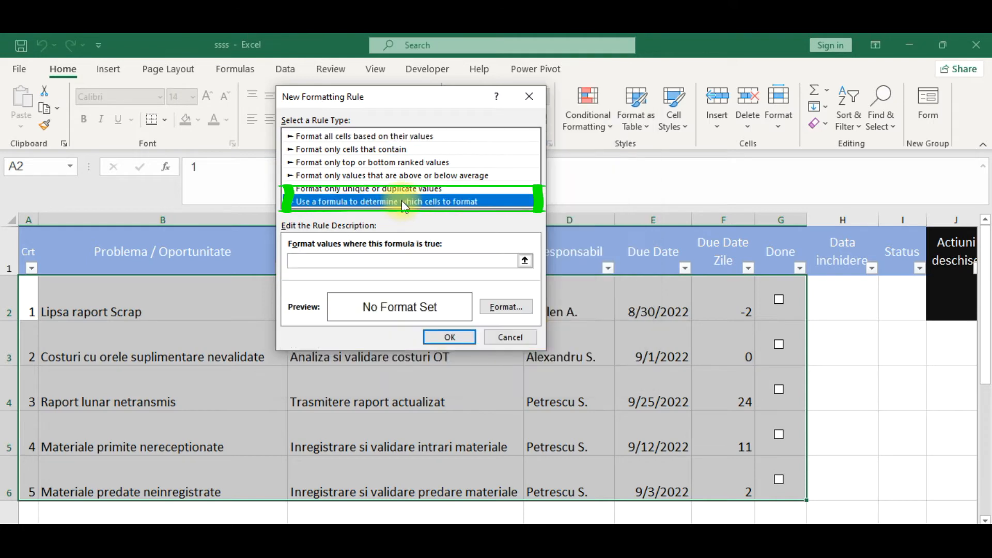
left_click(421, 260)
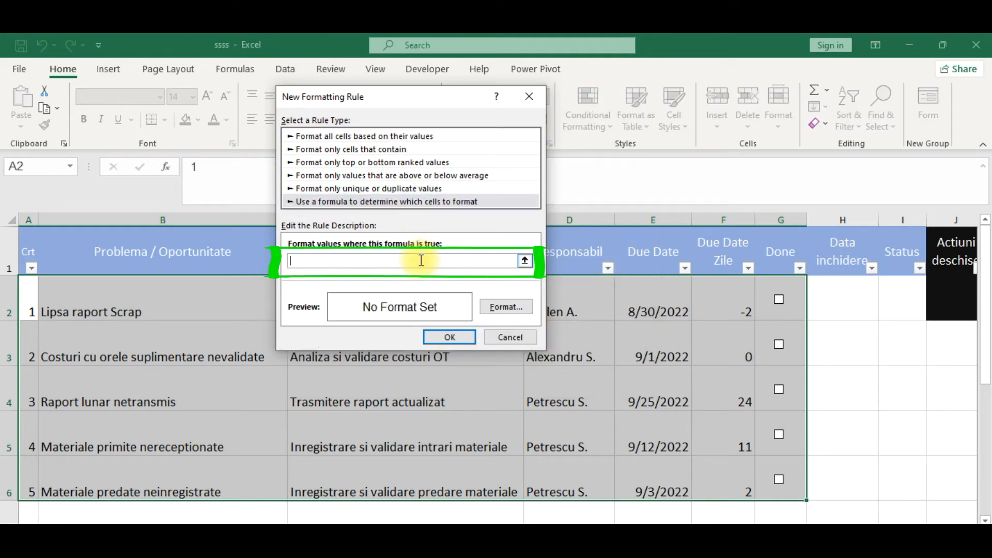
left_click(797, 310)
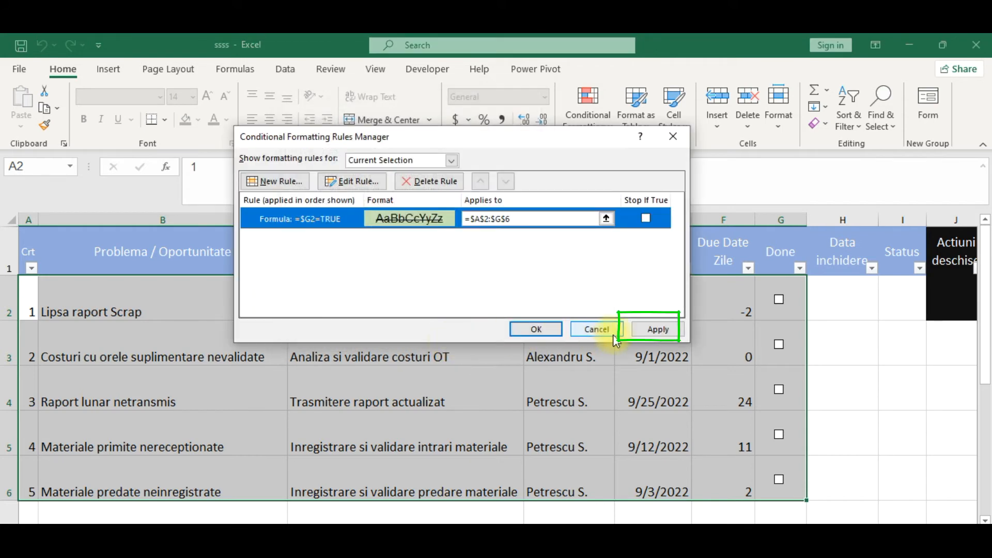
left_click(655, 333)
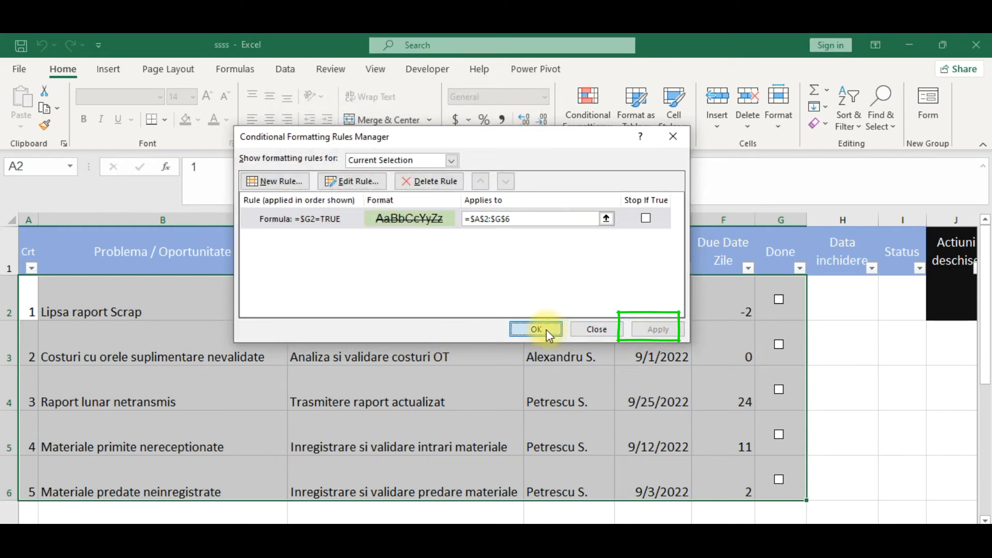
left_click(547, 330)
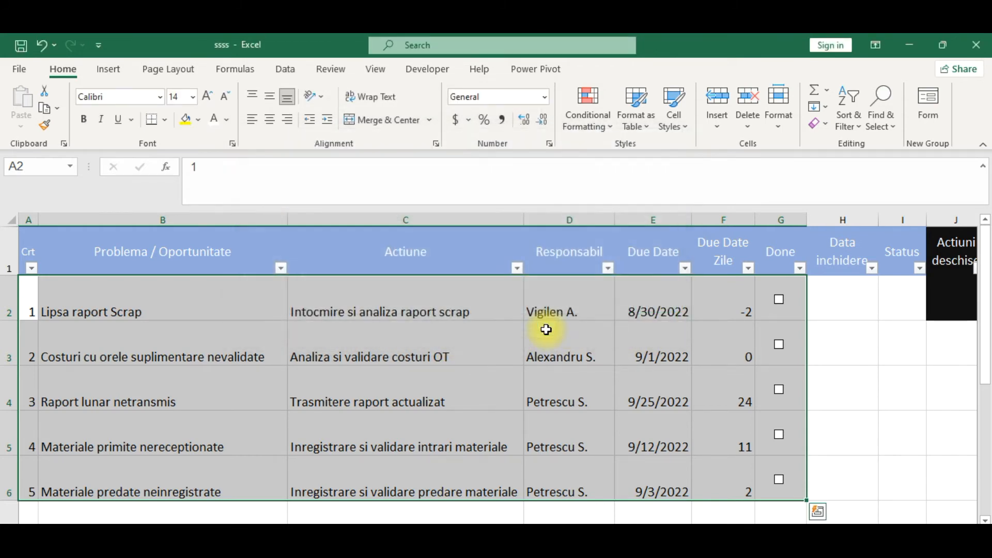
Test the conditional formatting rule by ticking all five Done checkboxes and clearing them again
left_click(779, 299)
left_click(778, 345)
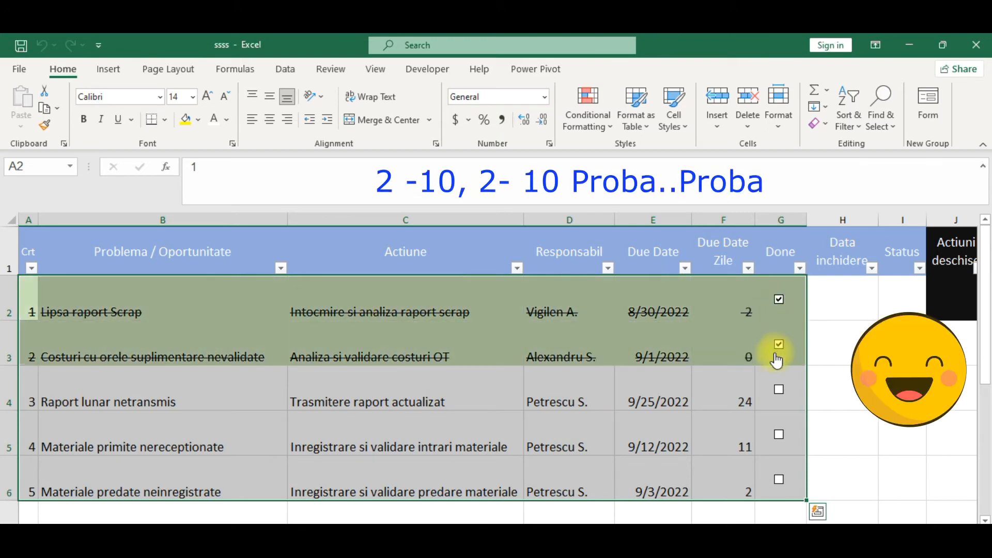
left_click(778, 389)
left_click(779, 435)
left_click(779, 480)
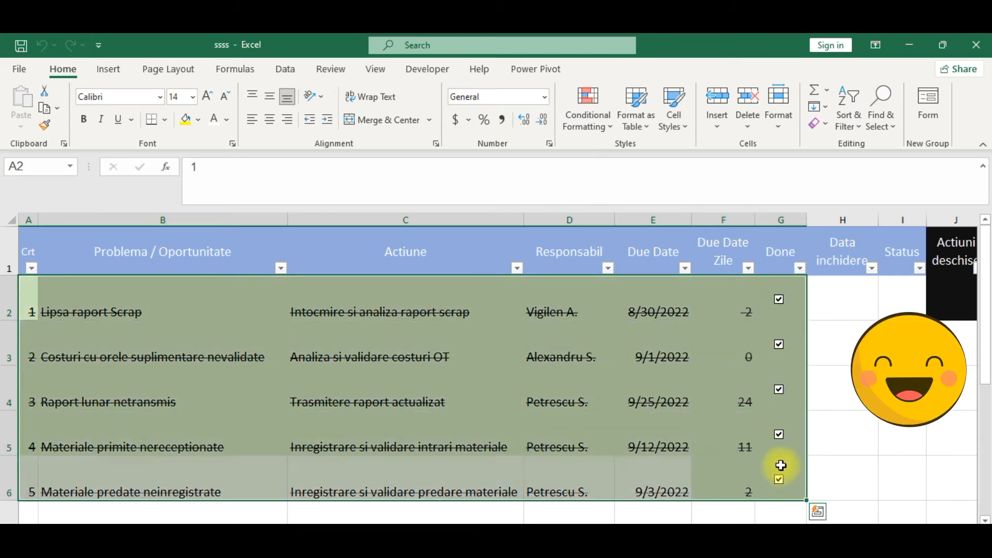
left_click(779, 480)
left_click(780, 440)
left_click(779, 435)
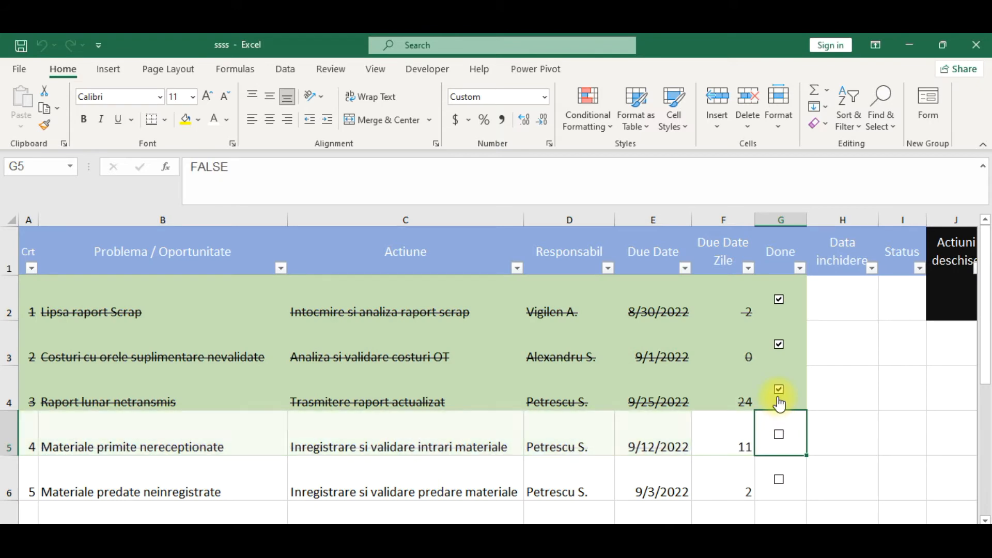
left_click(778, 389)
left_click(779, 345)
left_click(780, 304)
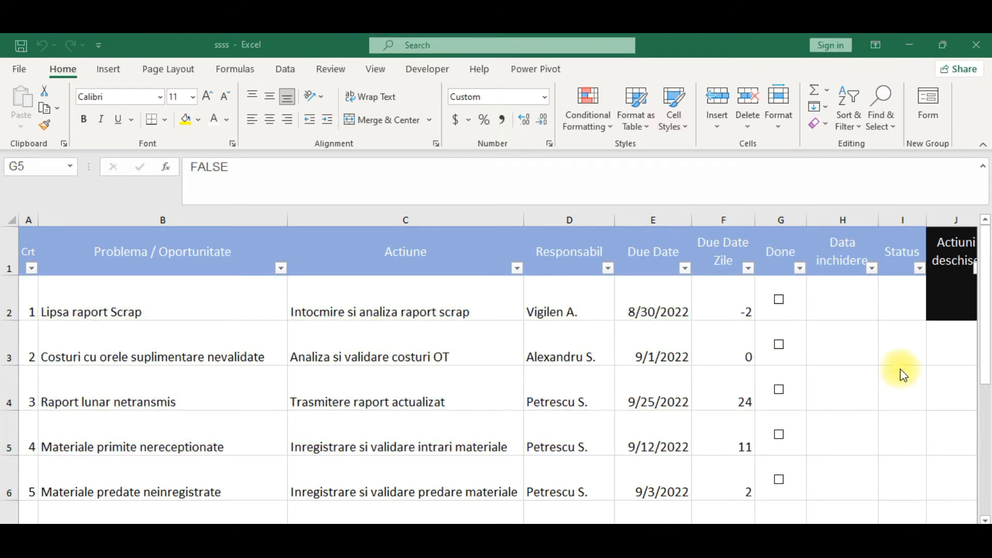
Start an IF formula in Status cell I2 that tests whether $G2=TRUE
double_click(903, 294)
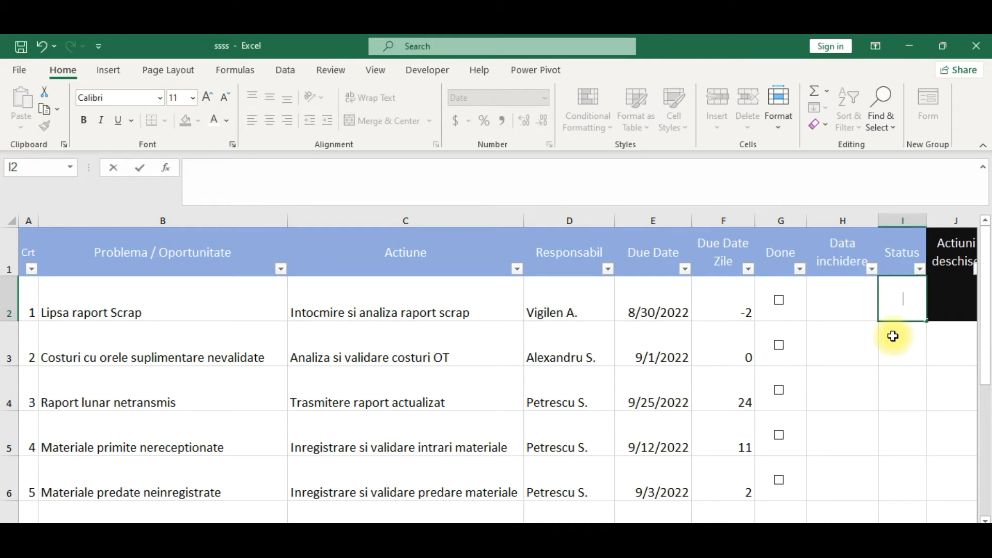
type("=if")
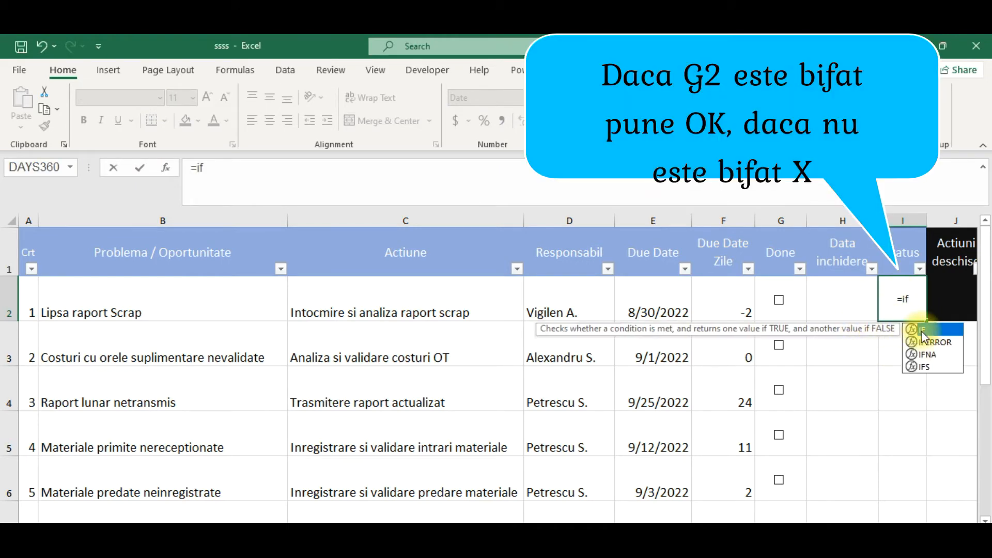
double_click(921, 331)
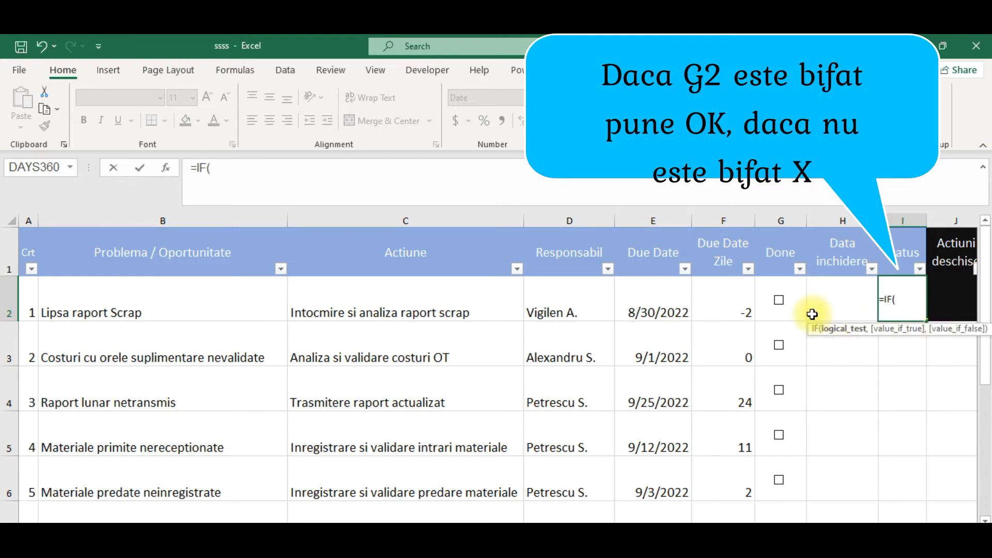
left_click(790, 310)
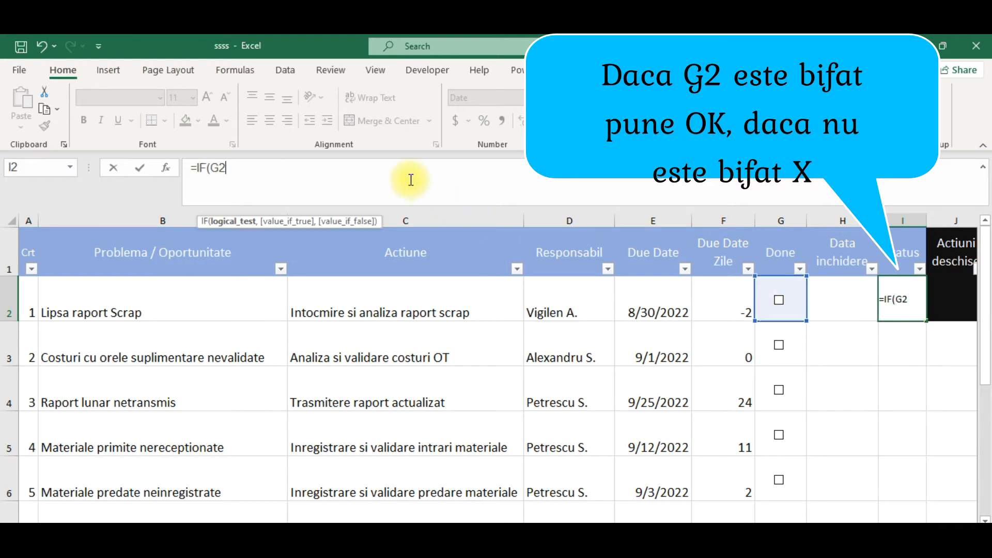
key("F4")
key("F4")
key("F4")
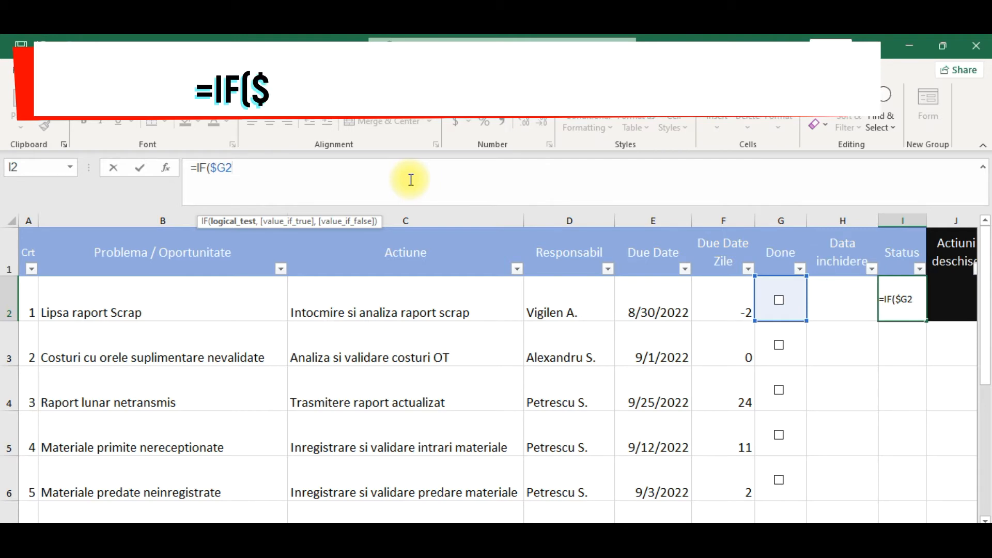
type("=")
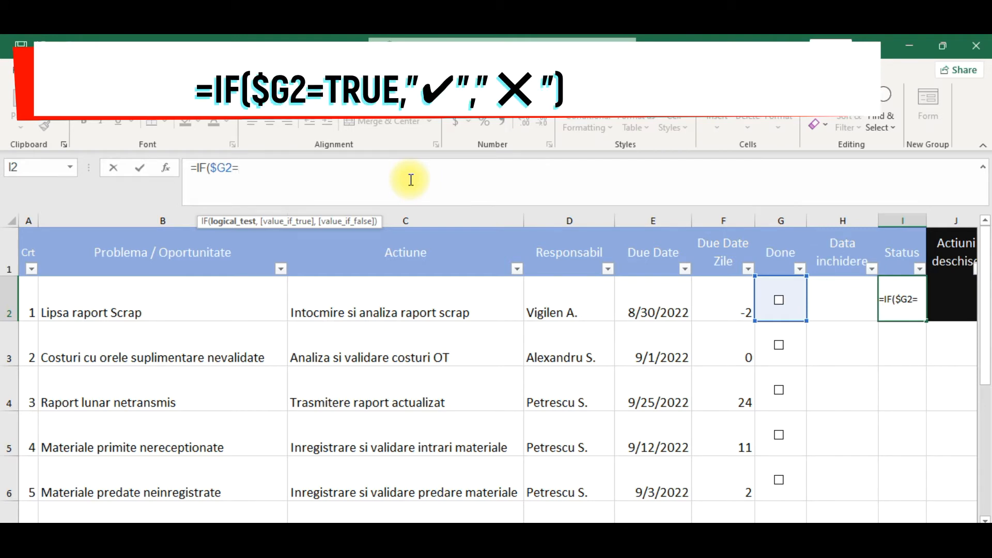
type("TRue")
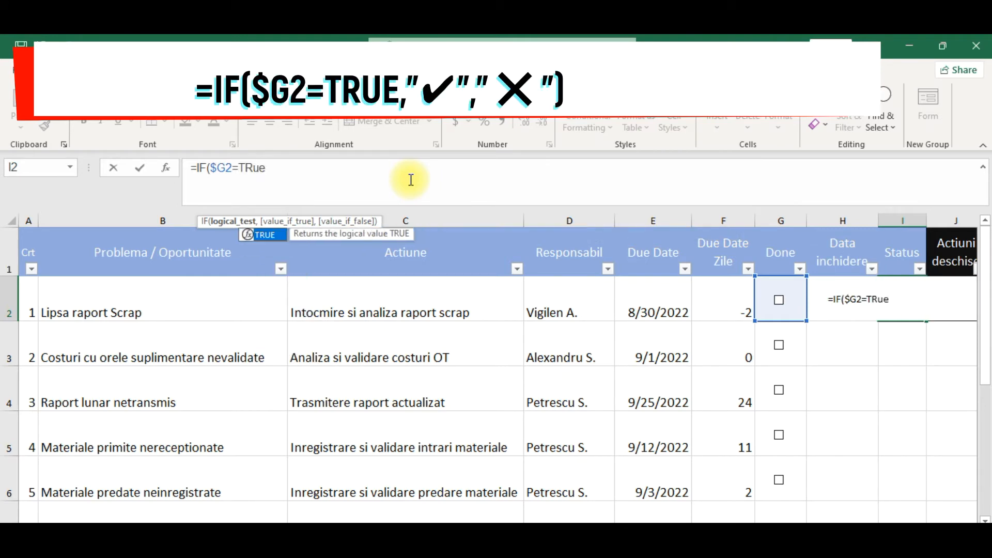
key("BackSpace")
key("BackSpace")
key("BackSpace")
type("rue,")
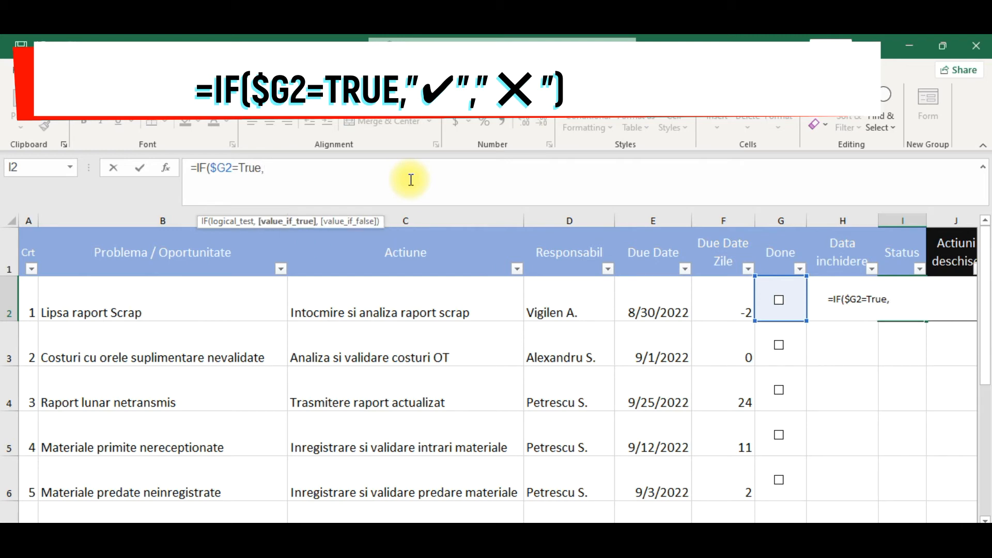
Complete the I2 formula as =IF($G2=TRUE,"✔","❌") using the check and cross emoji, and fill it down to I6
key("super+period")
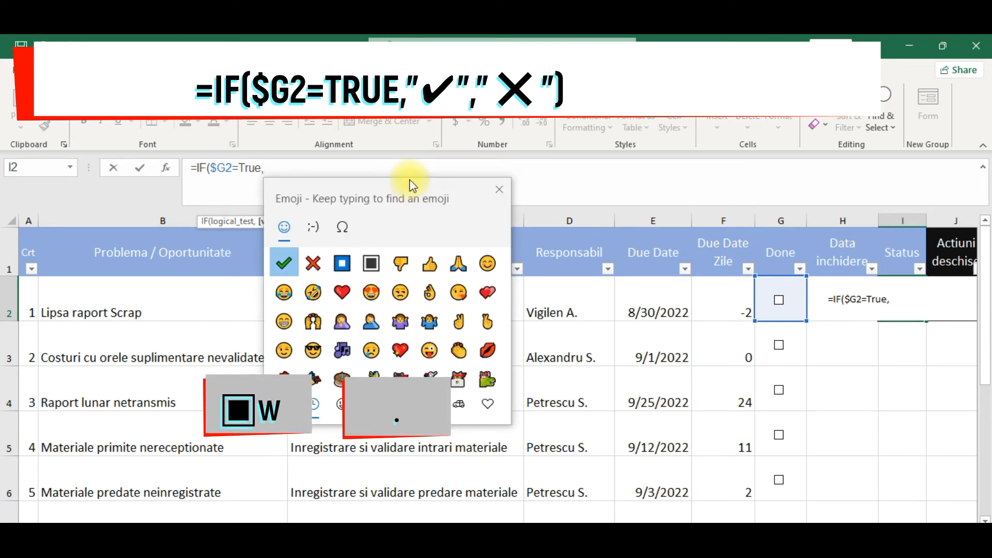
left_click(280, 264)
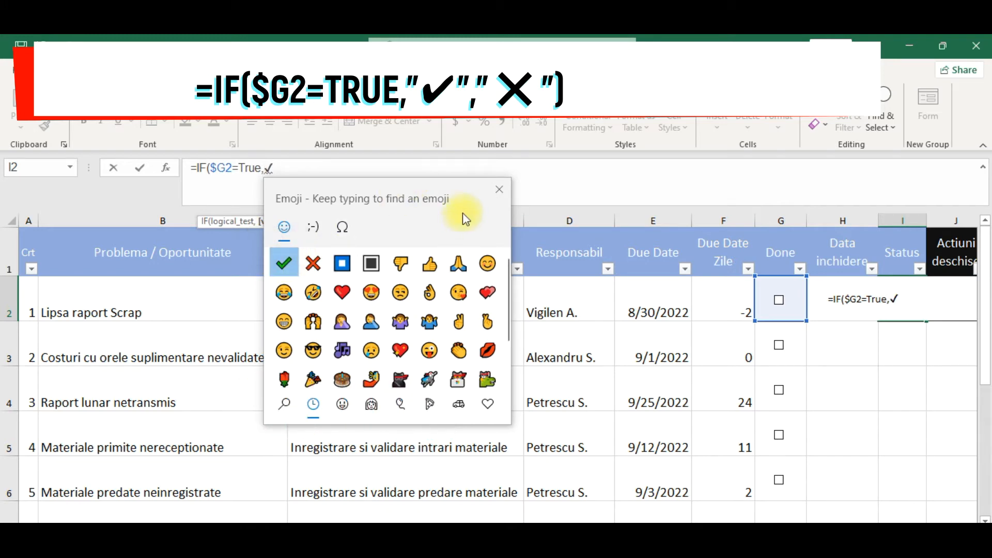
left_click(499, 190)
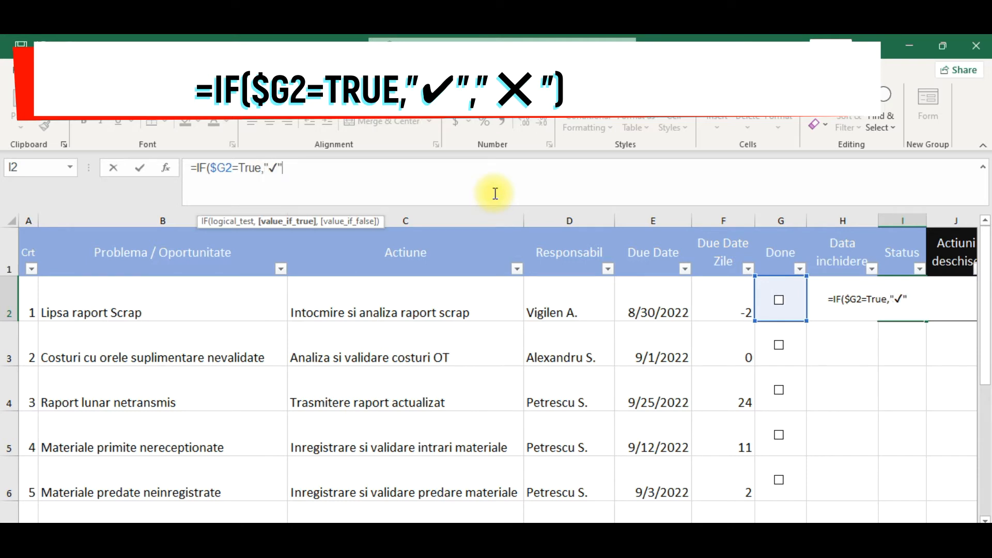
type(",")
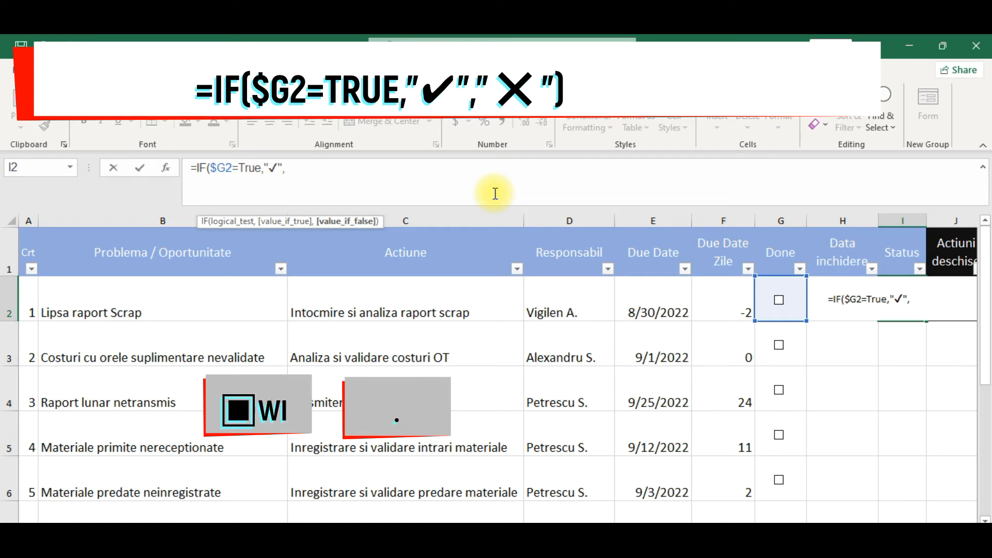
key("super+period")
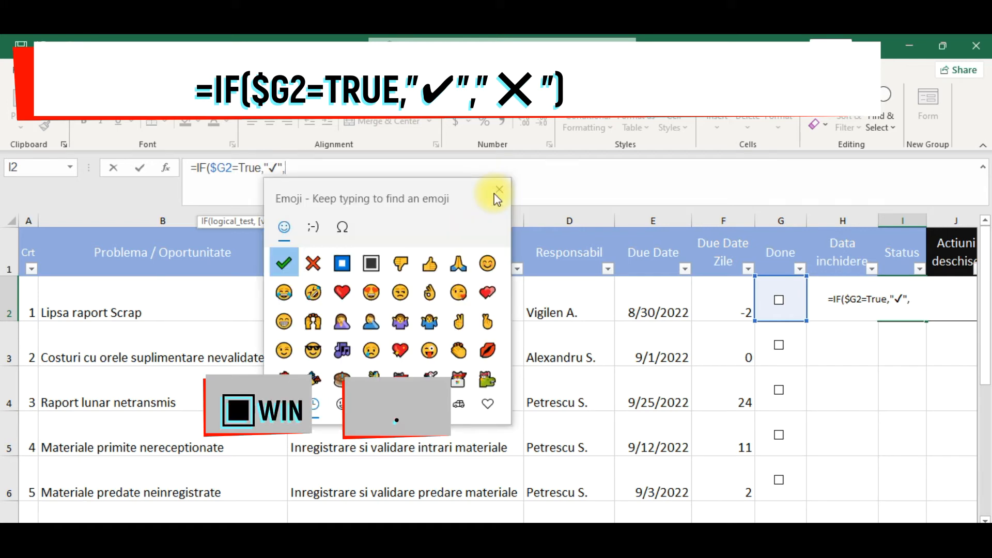
left_click(313, 264)
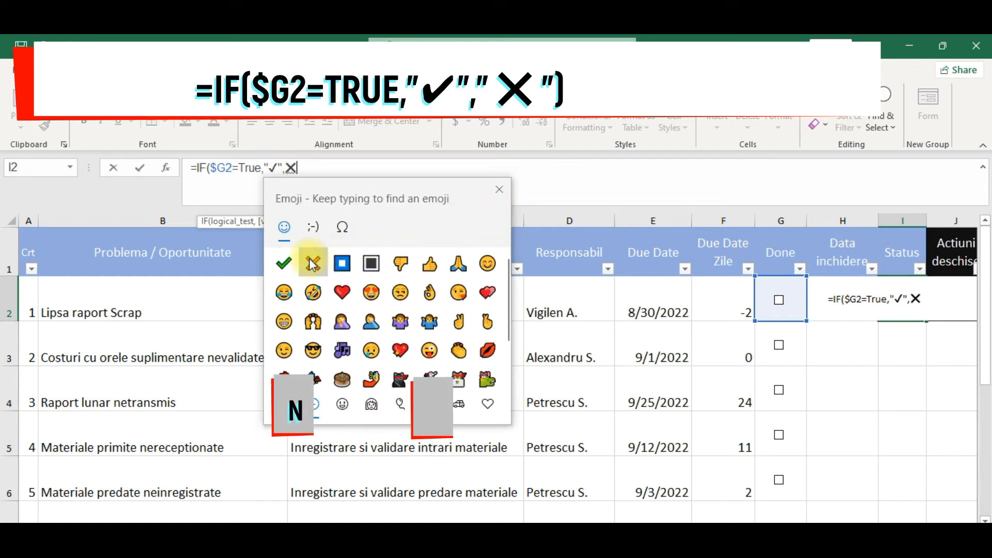
left_click(357, 170)
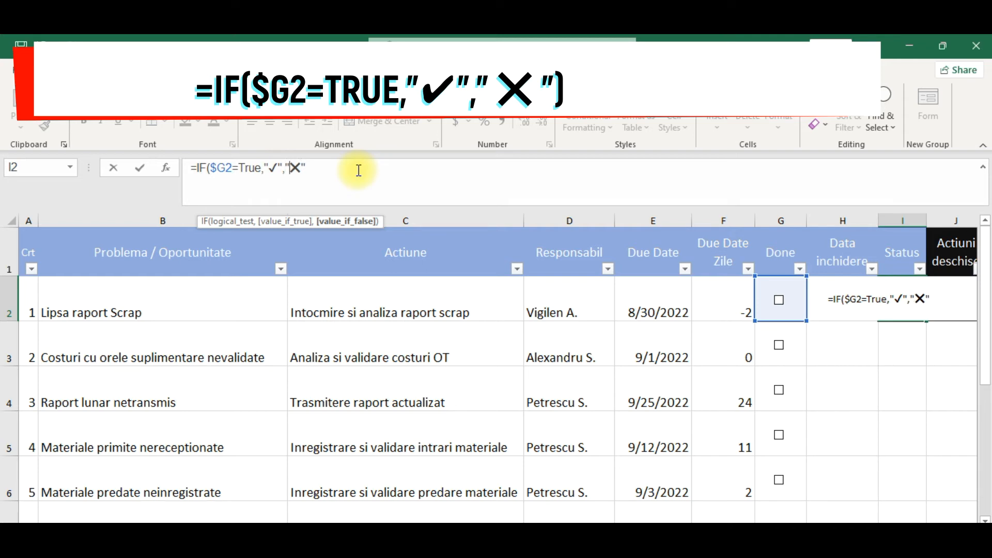
type(")")
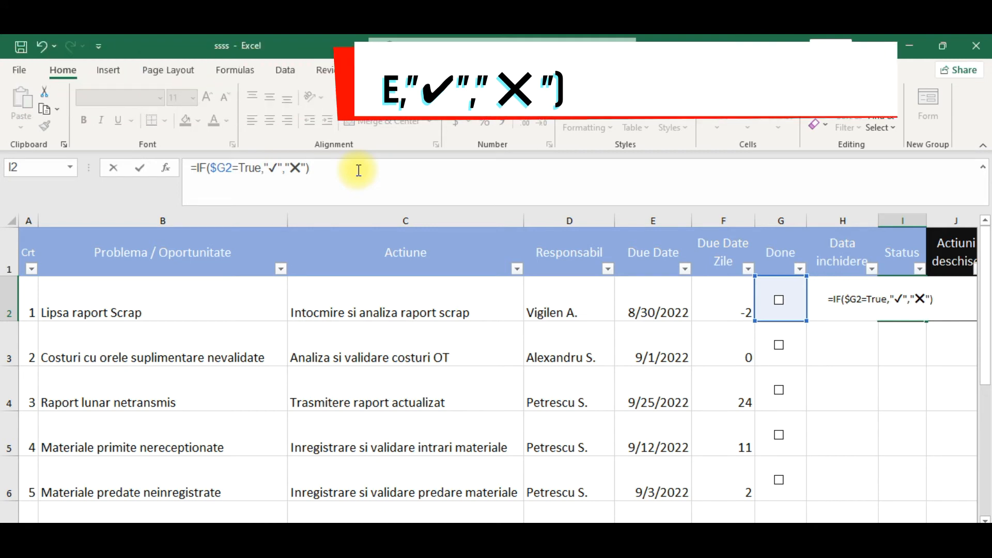
key("Return")
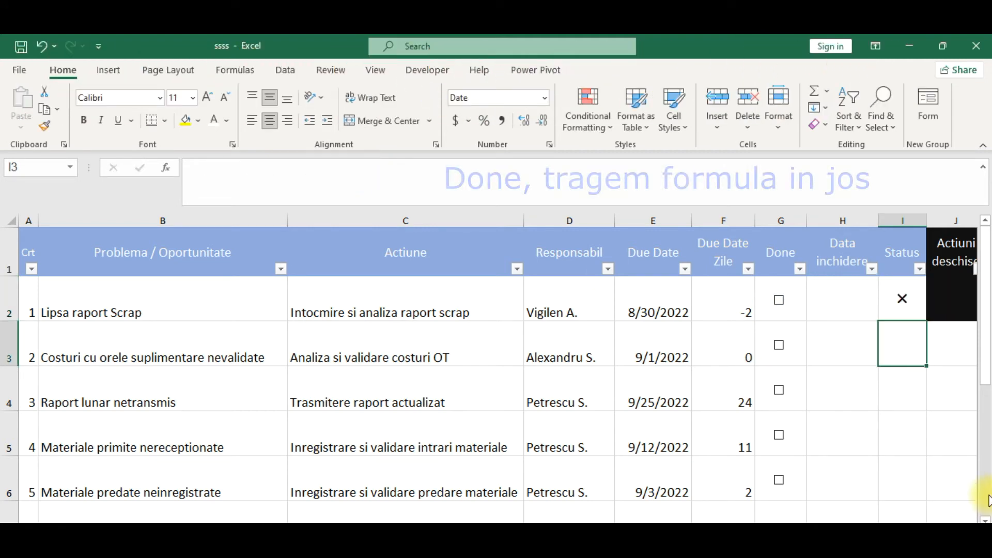
left_click(891, 304)
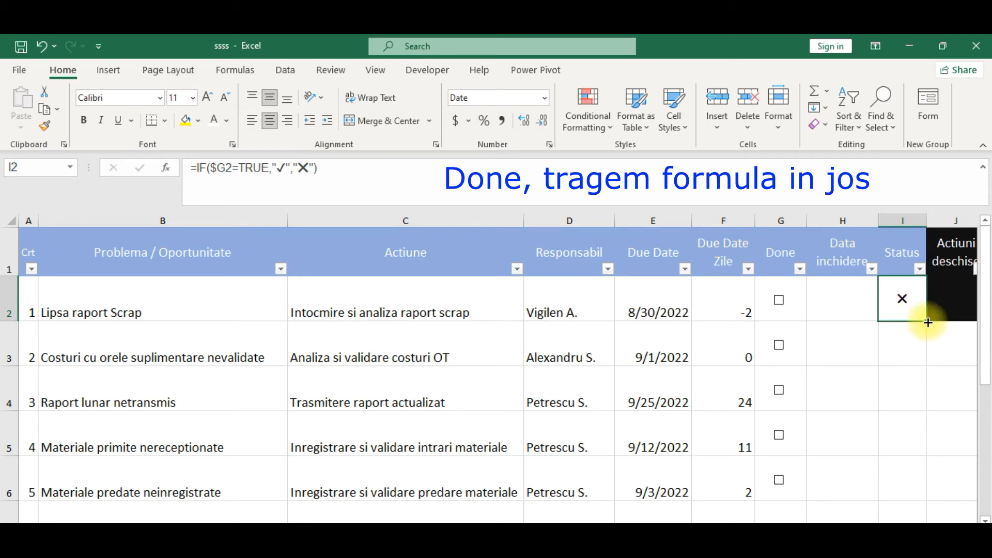
left_click_drag(928, 322, 913, 476)
Test the Status icons by ticking and clearing the Done checkboxes of actions 1 and 2
left_click(779, 301)
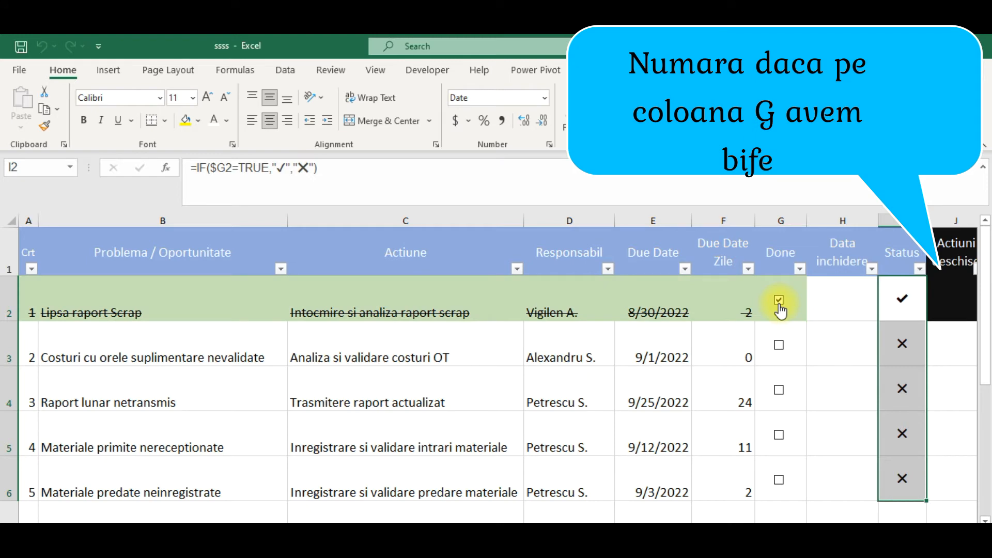
left_click(779, 300)
left_click(780, 344)
left_click(781, 343)
left_click(779, 301)
left_click(780, 301)
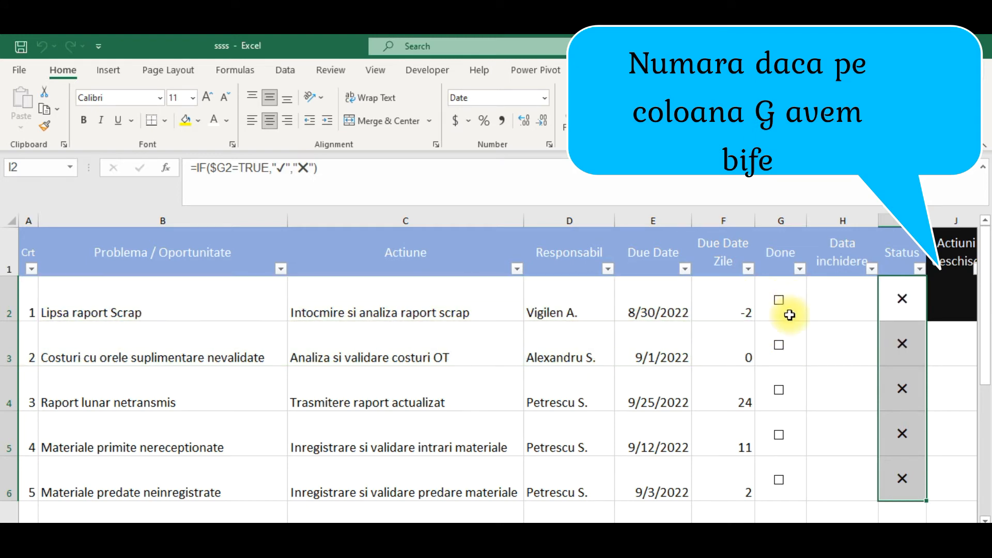
Enter =COUNTIF($G$2:$G$6,FALSE) in J2 under Actiuni deschise to count the open actions
left_click(948, 300)
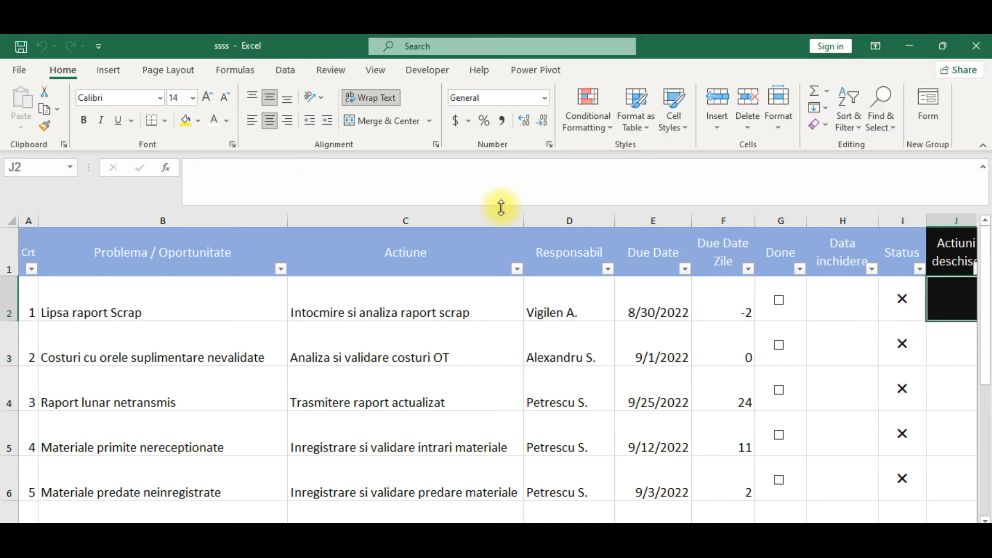
left_click(394, 176)
type("=co")
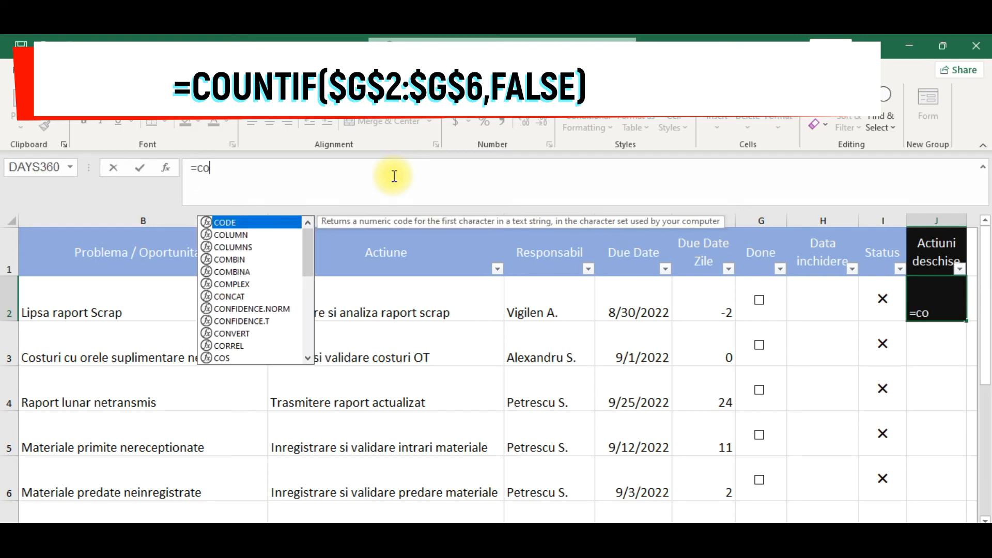
type("unt")
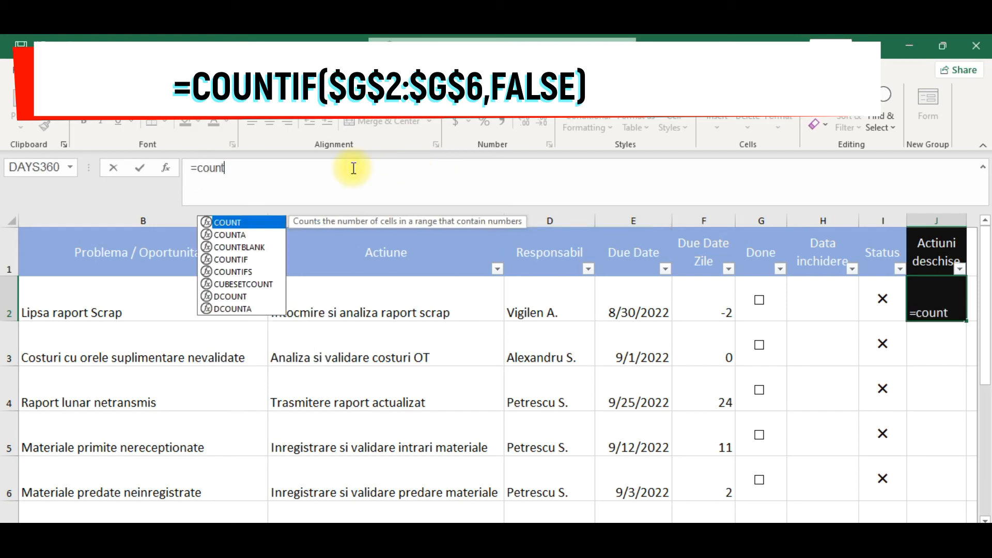
type("if")
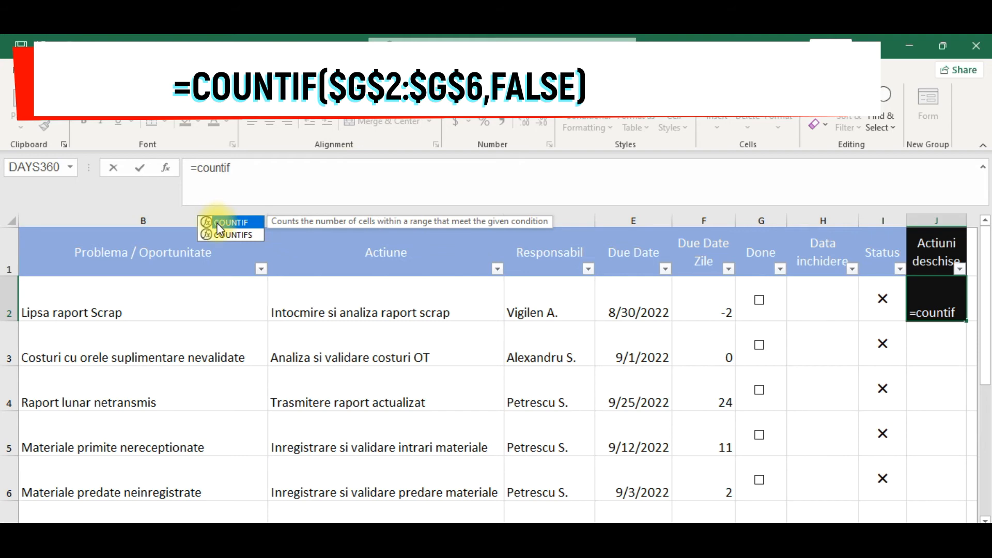
double_click(227, 223)
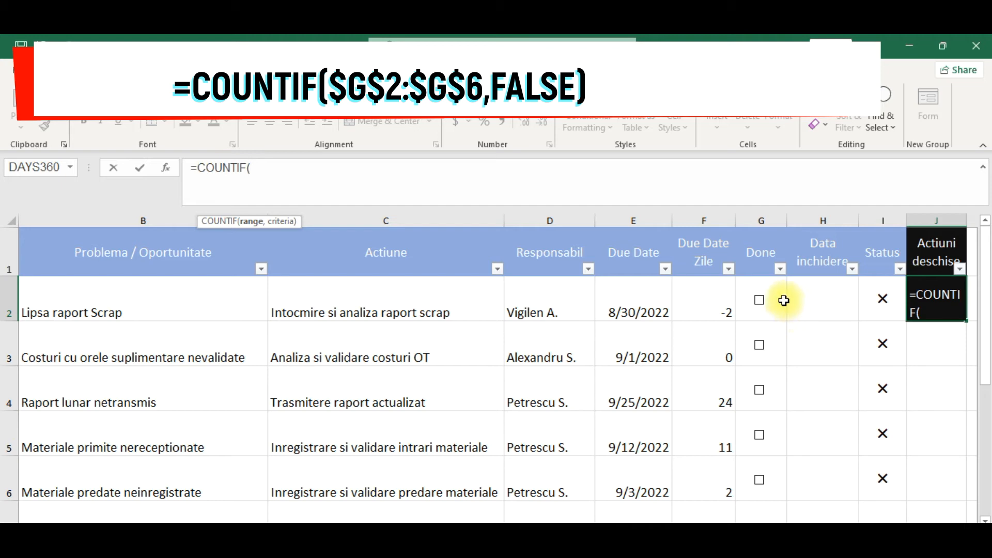
left_click_drag(778, 297, 762, 484)
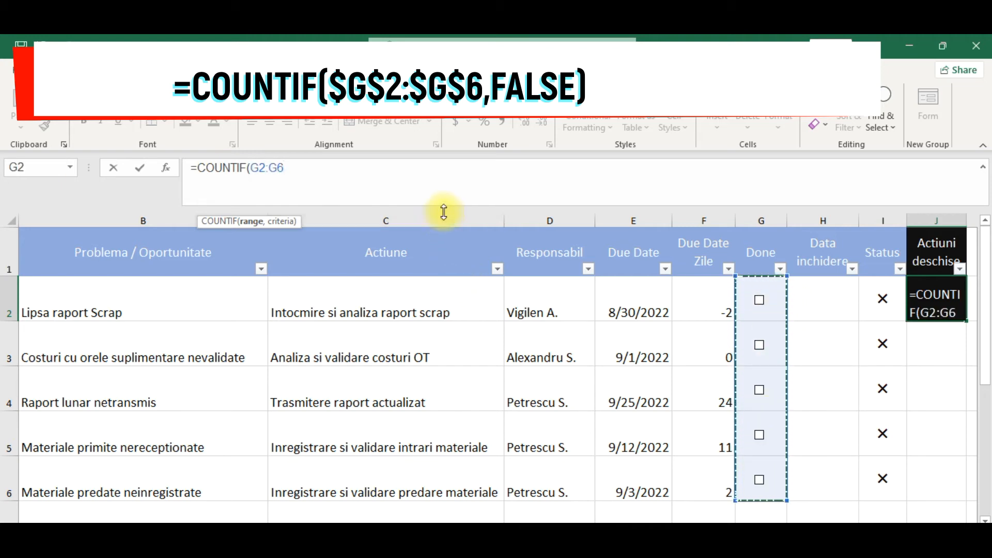
key("F4")
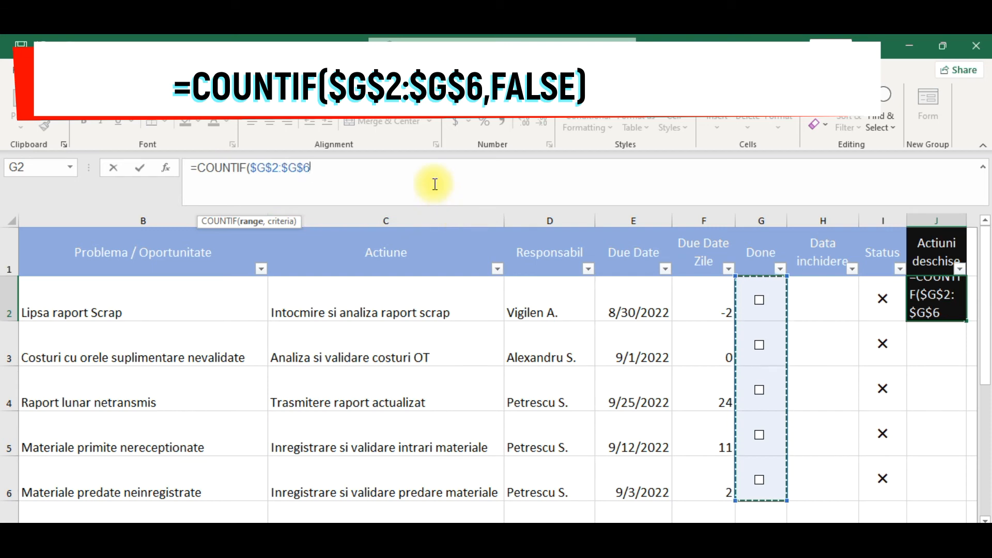
type(",")
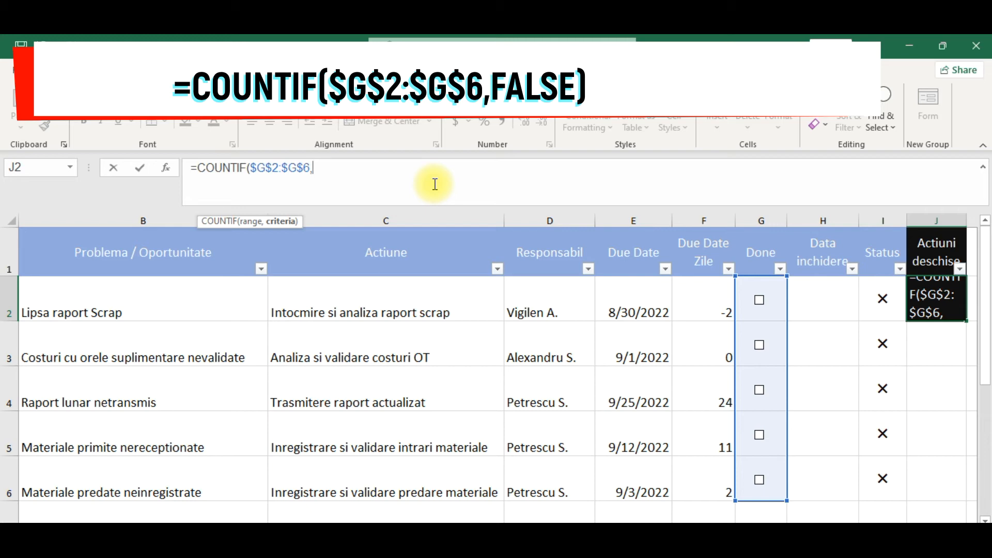
type("False")
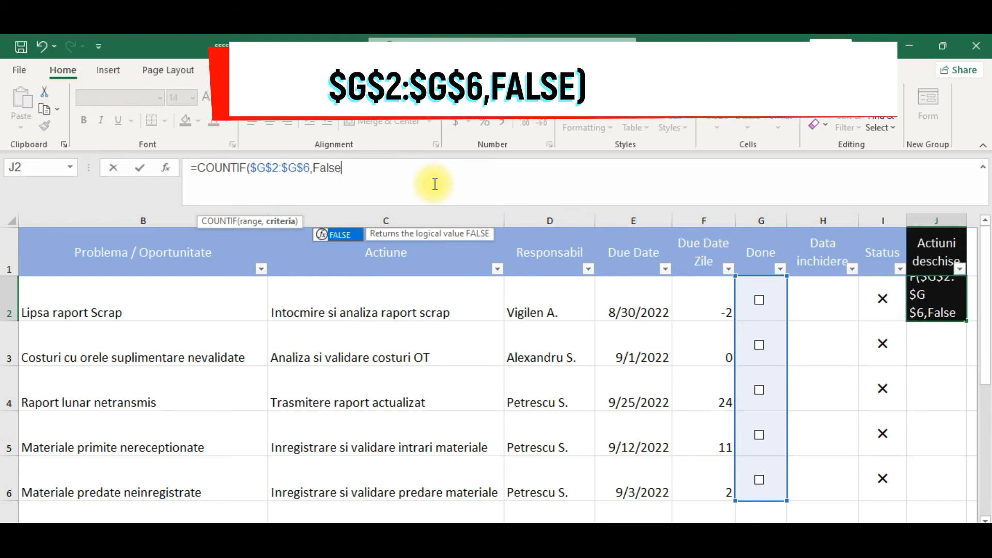
type(")")
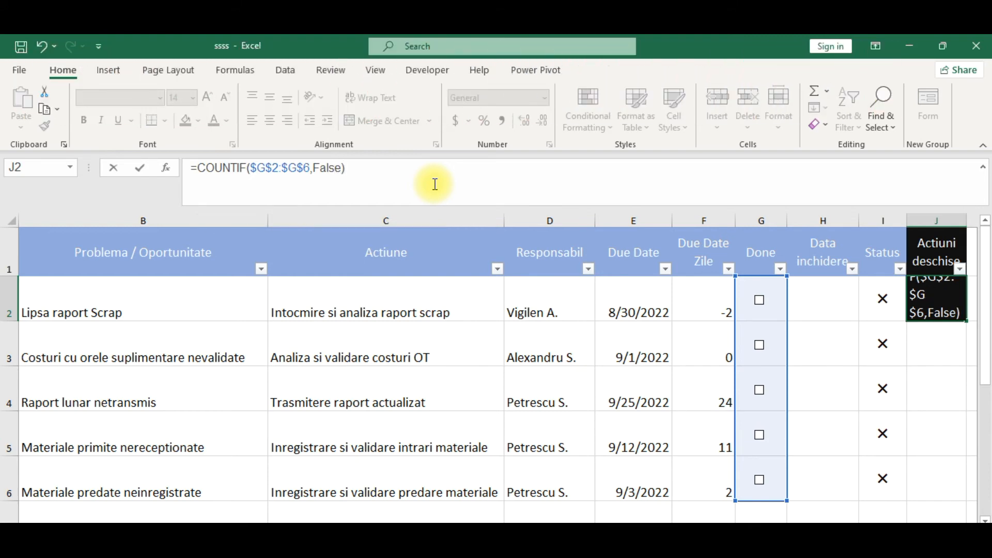
key("Return")
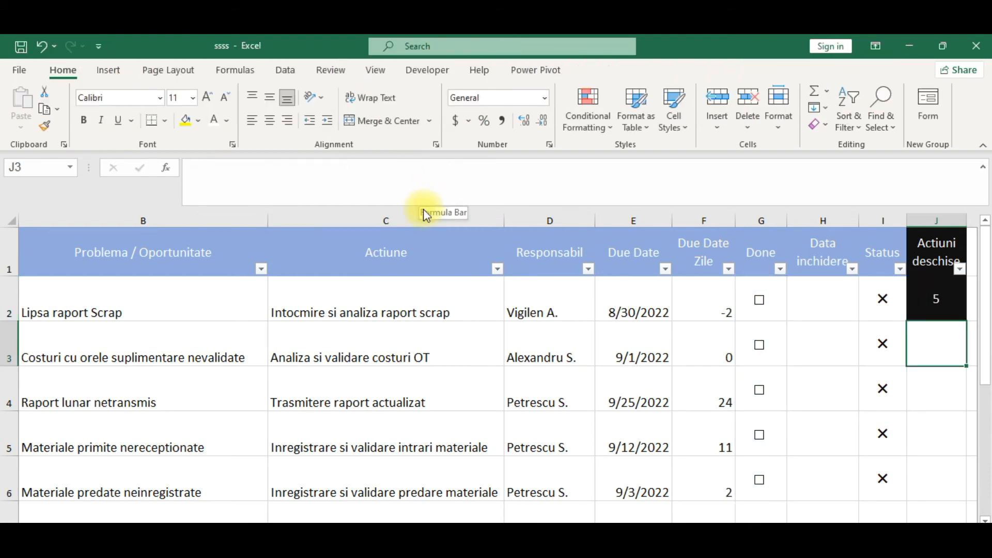
Test the open-actions count by ticking and clearing the Done checkboxes of the first four actions
left_click(760, 302)
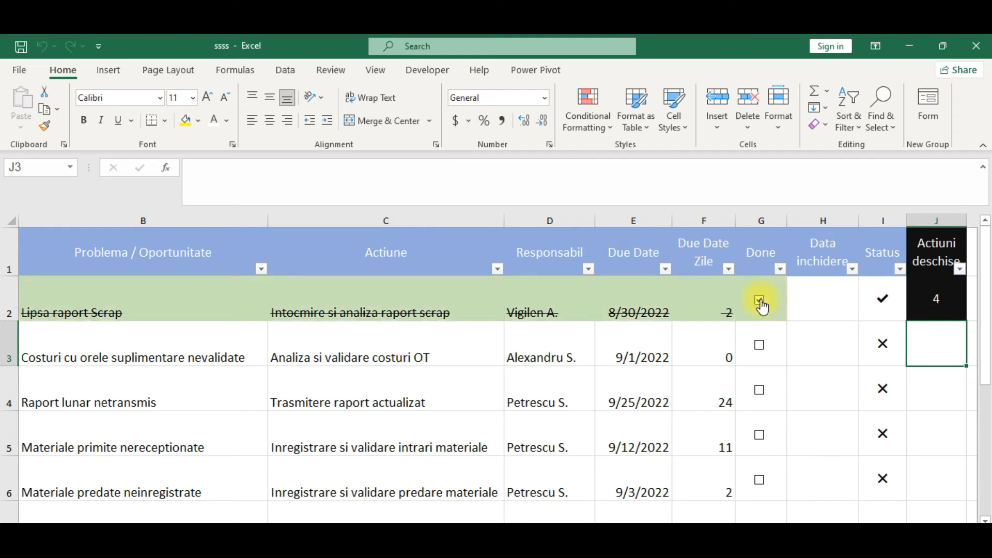
left_click(761, 303)
left_click(759, 344)
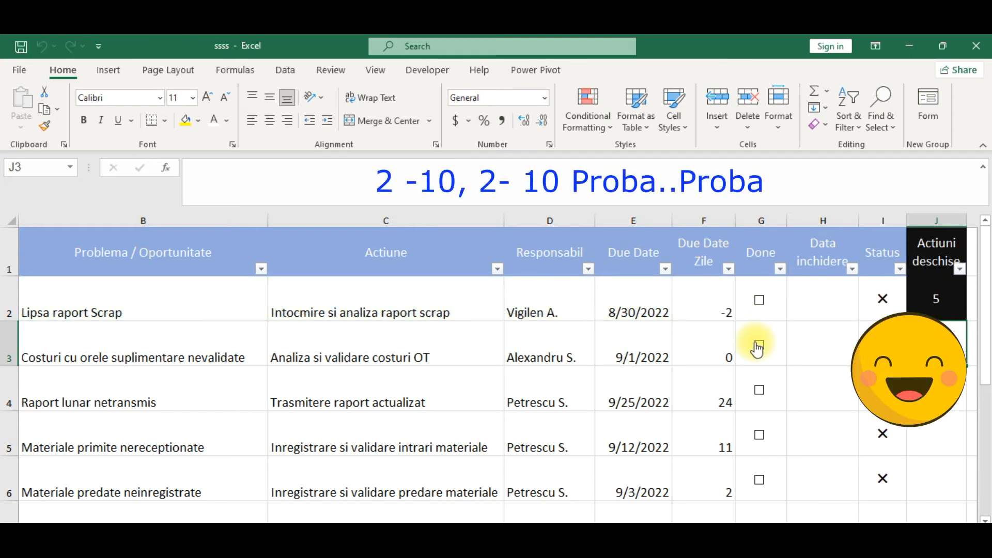
left_click(759, 390)
left_click(759, 437)
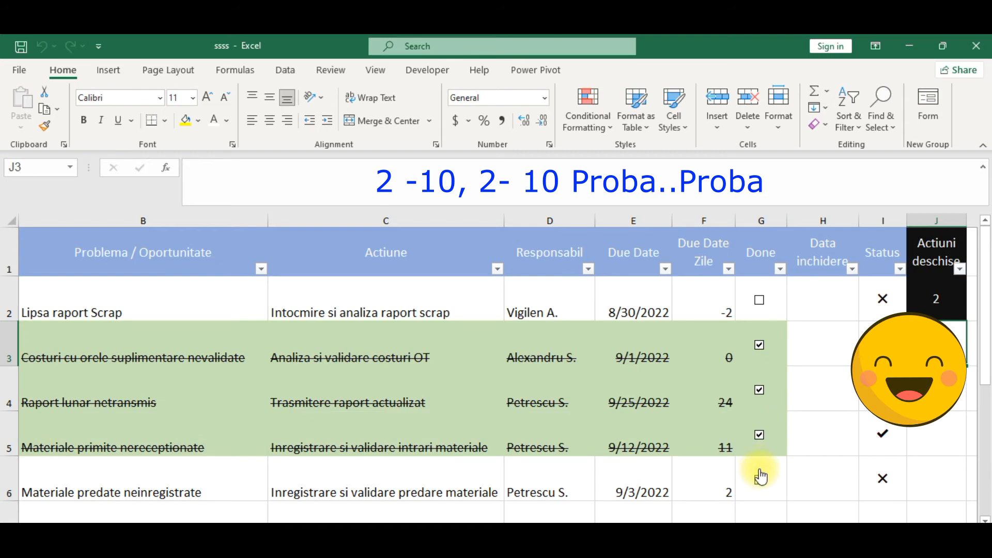
left_click(760, 436)
left_click(761, 391)
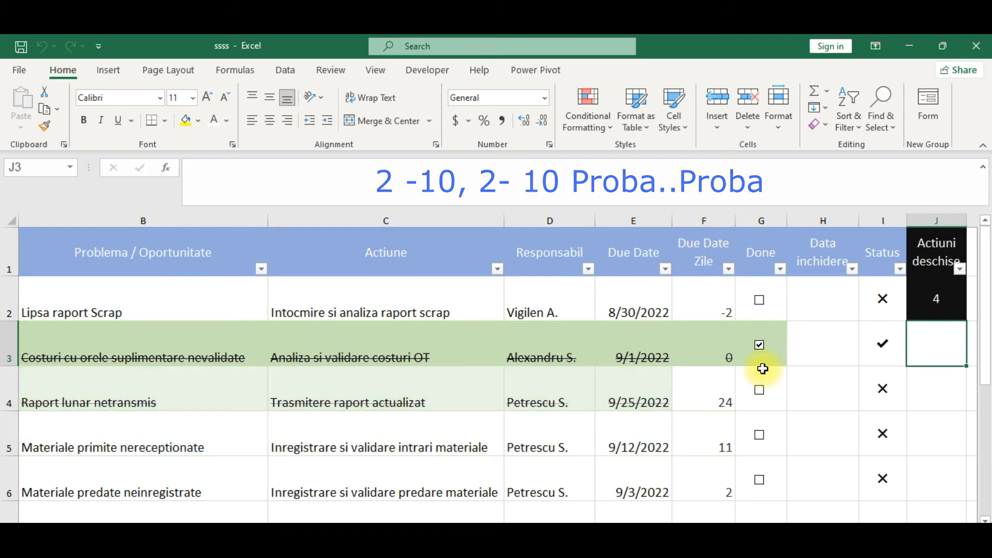
left_click(759, 344)
left_click(759, 301)
left_click(762, 302)
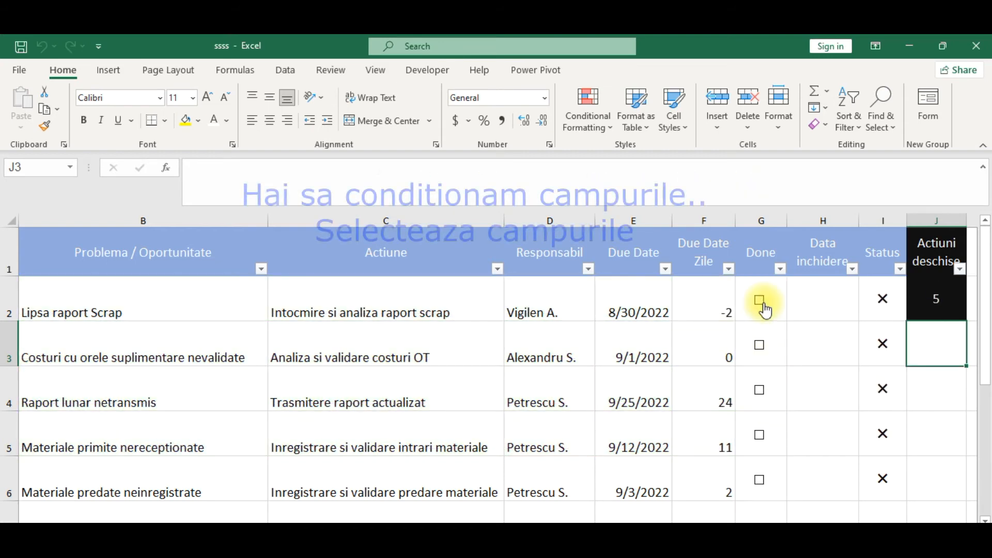
Highlight Due Date Zile values F2:F6 between 0 and 2 with Light Red Fill with Dark Red Text
left_click(816, 333)
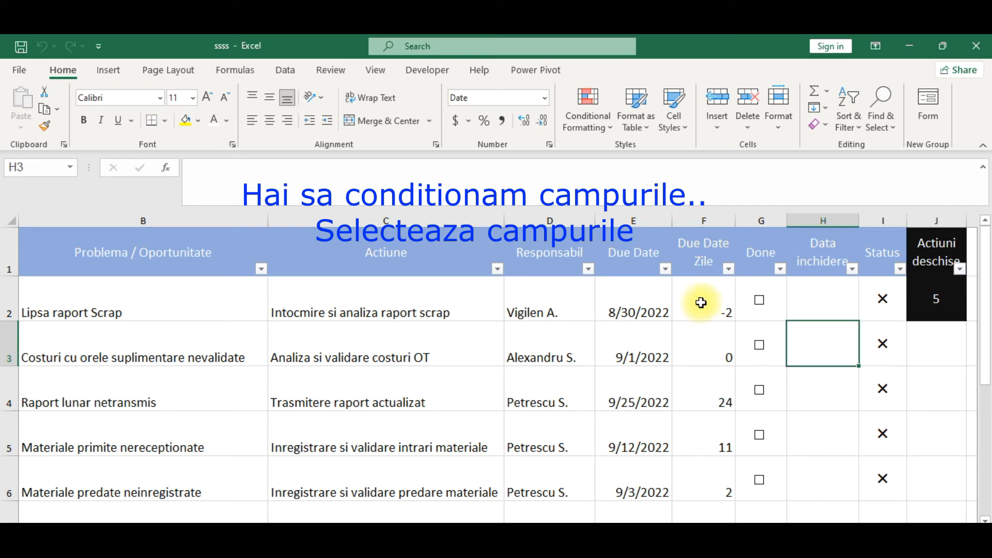
left_click_drag(701, 301, 698, 482)
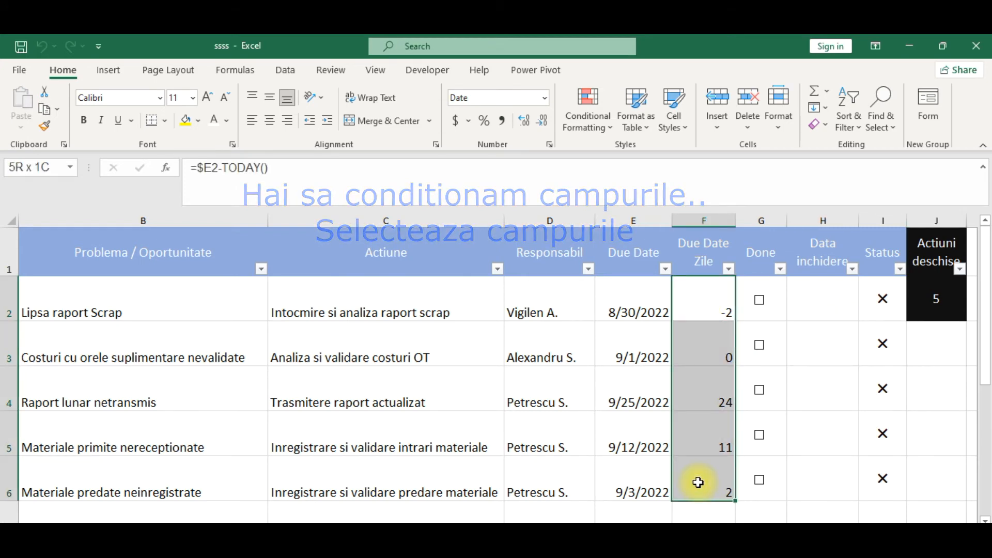
left_click(586, 113)
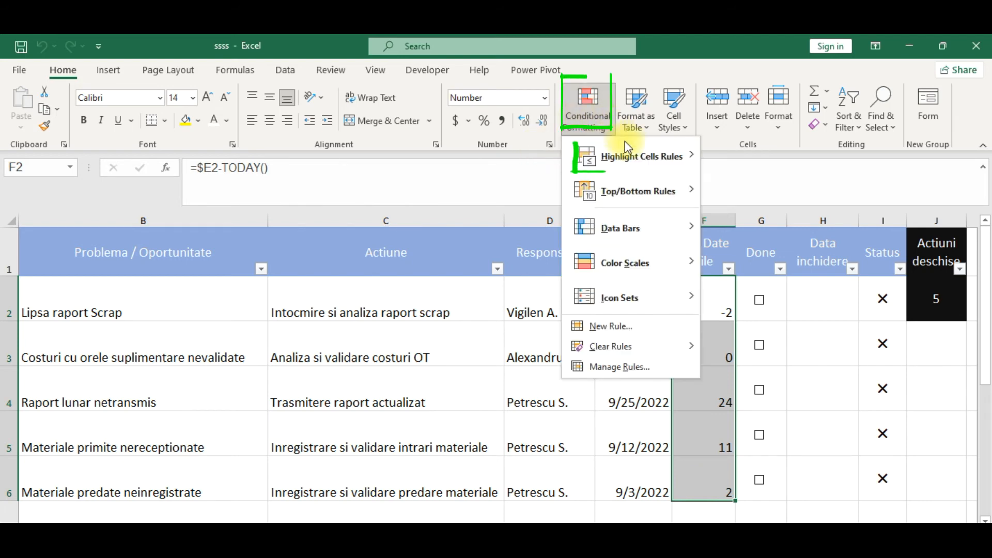
mouse_move(645, 165)
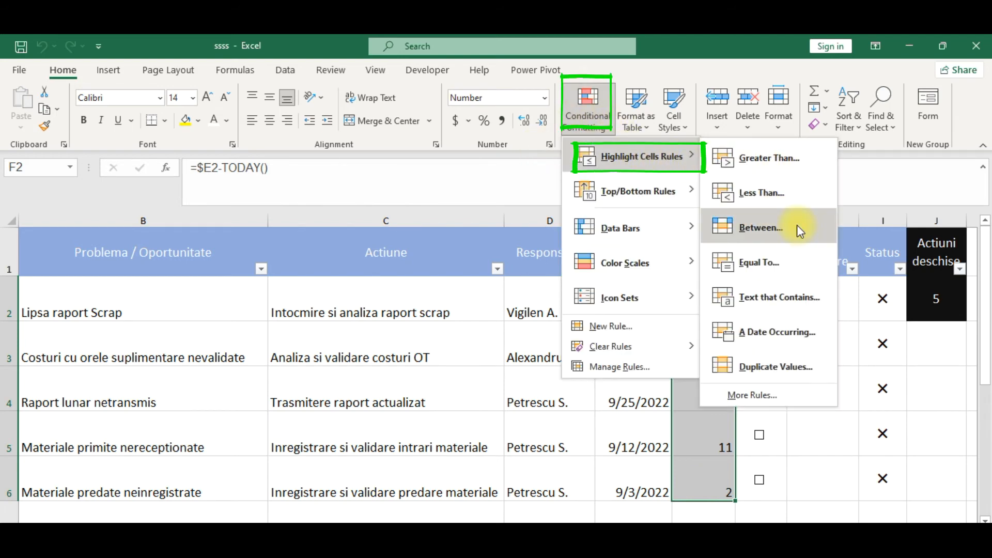
left_click(761, 227)
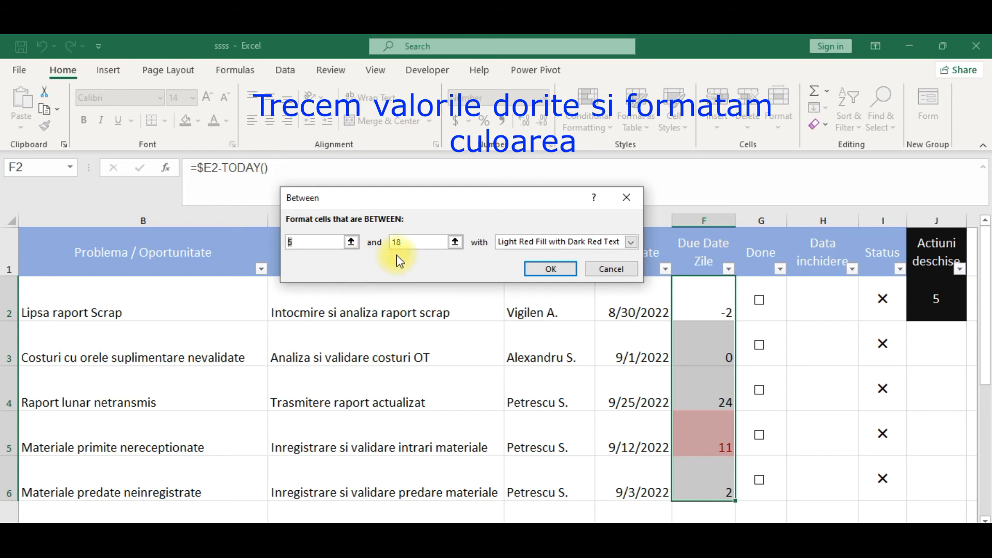
type("0")
left_click_drag(422, 243, 331, 228)
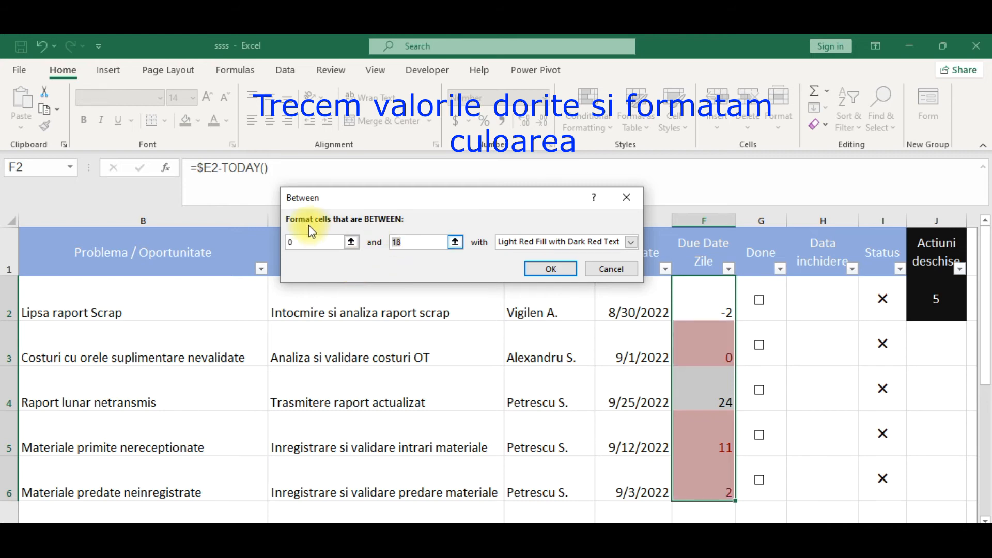
type("2")
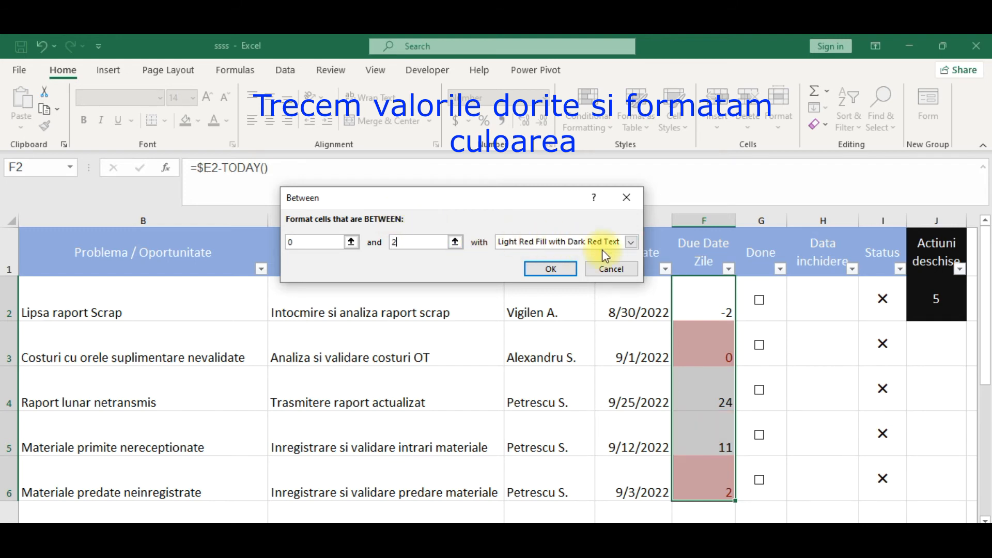
left_click(559, 268)
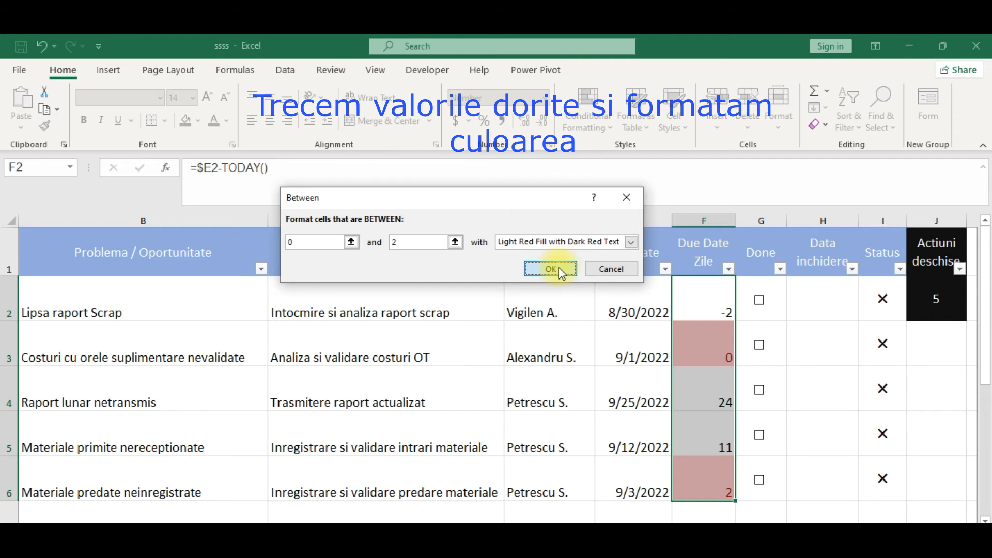
Start another Between highlight rule on F2:F6 with the limits 2 and 4
left_click(589, 120)
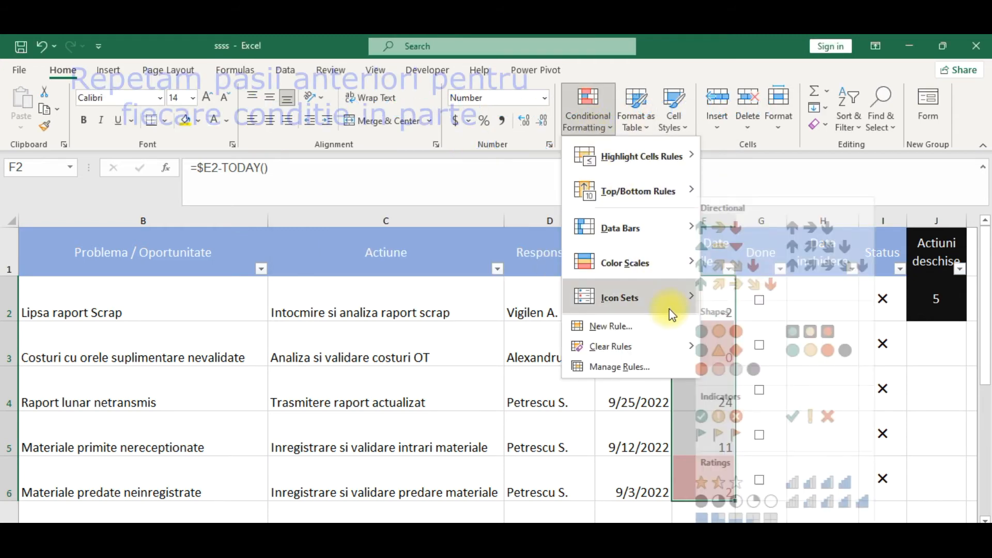
mouse_move(669, 155)
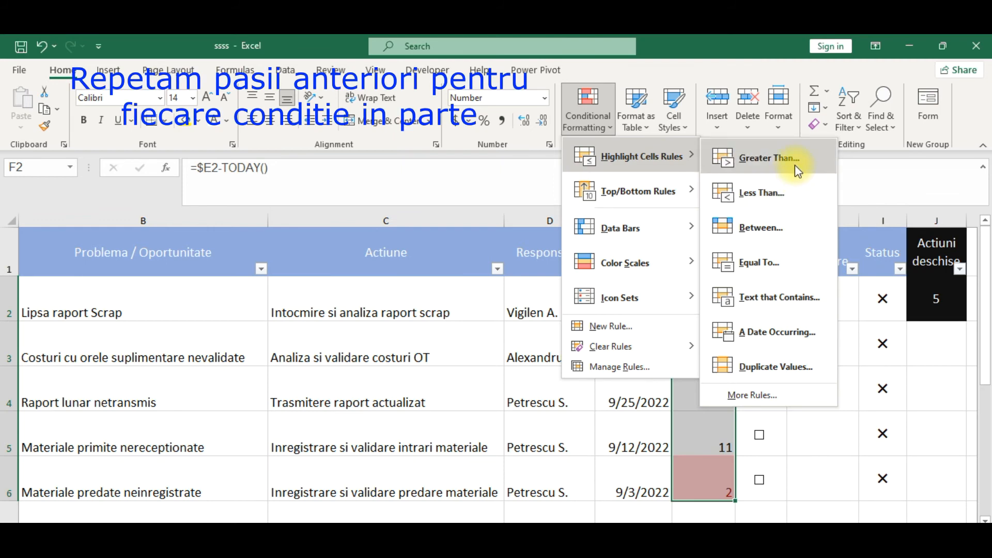
left_click(792, 223)
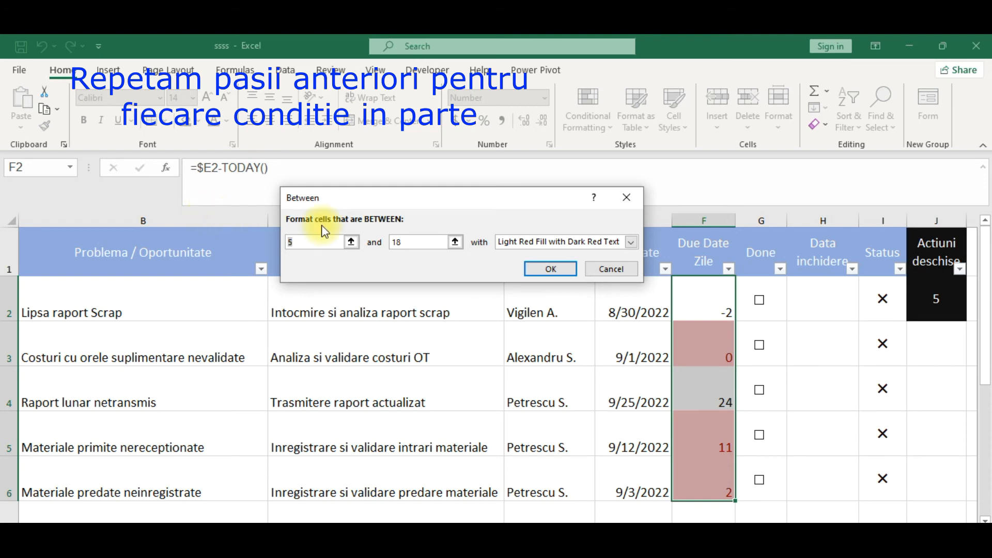
key("BackSpace")
type("2")
key("Tab")
type("4")
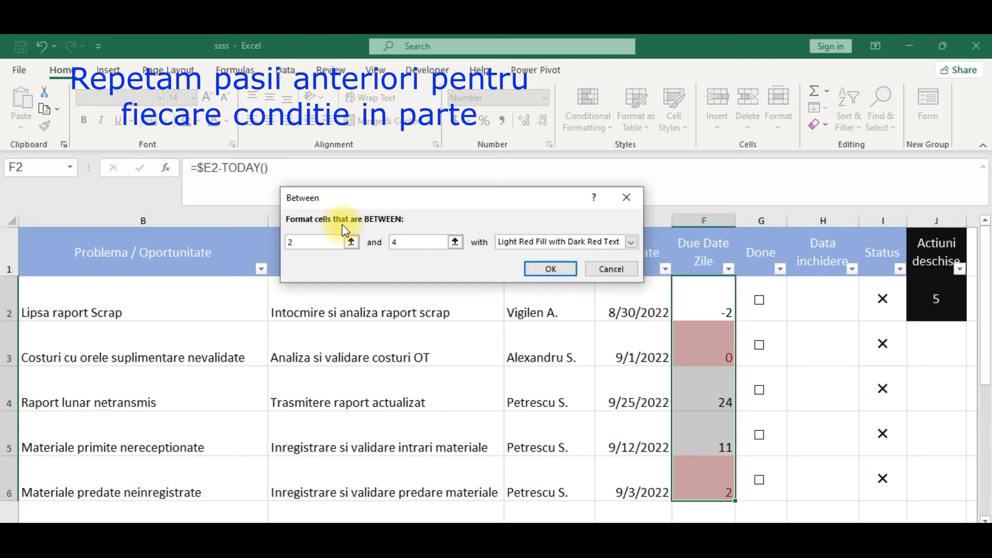
Give the 2-to-4 rule a custom format with a yellow fill and apply it
left_click(632, 243)
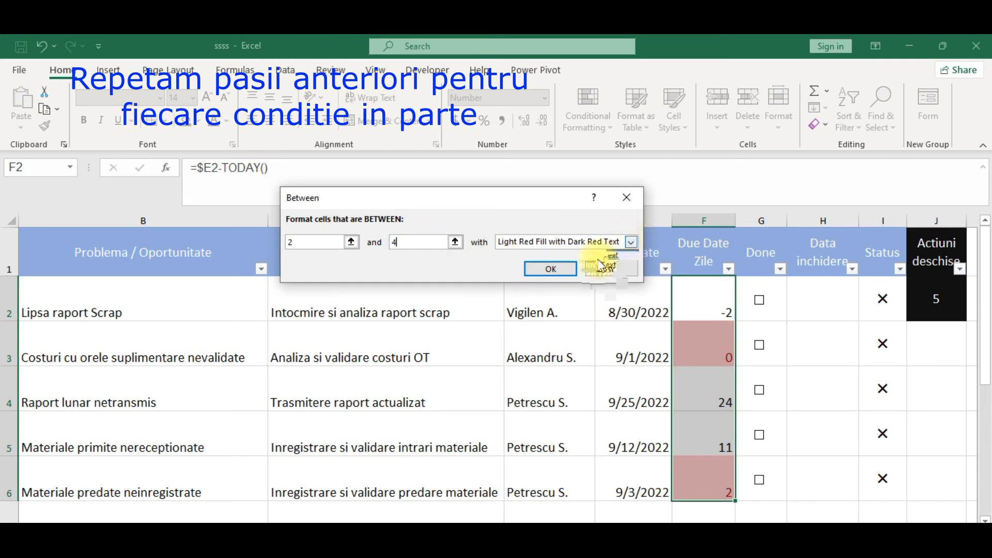
left_click(562, 310)
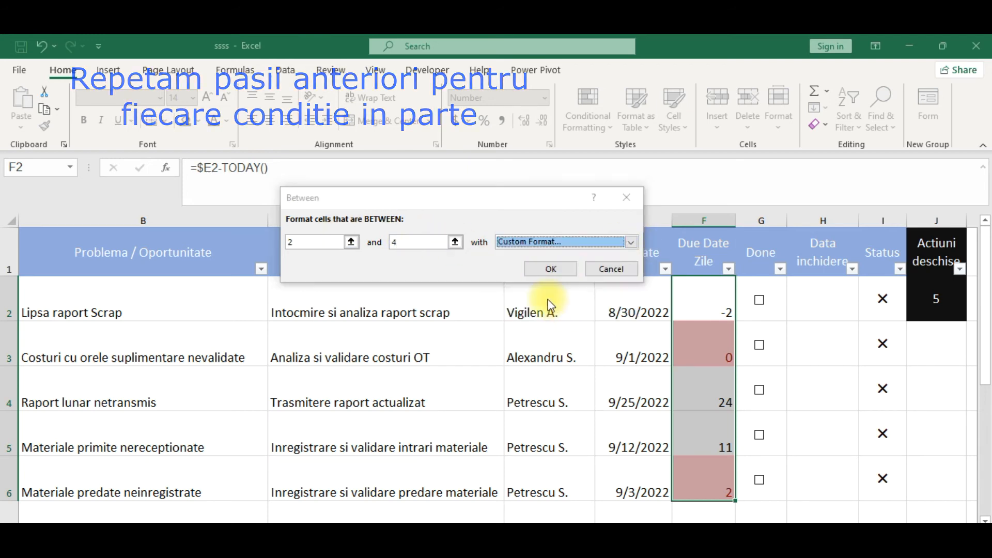
left_click(413, 70)
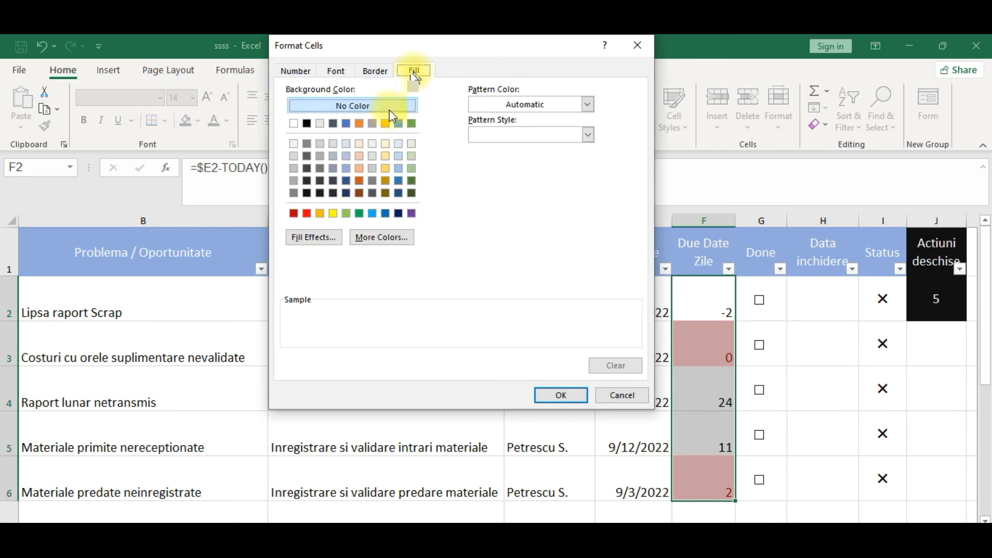
left_click(334, 213)
left_click(563, 388)
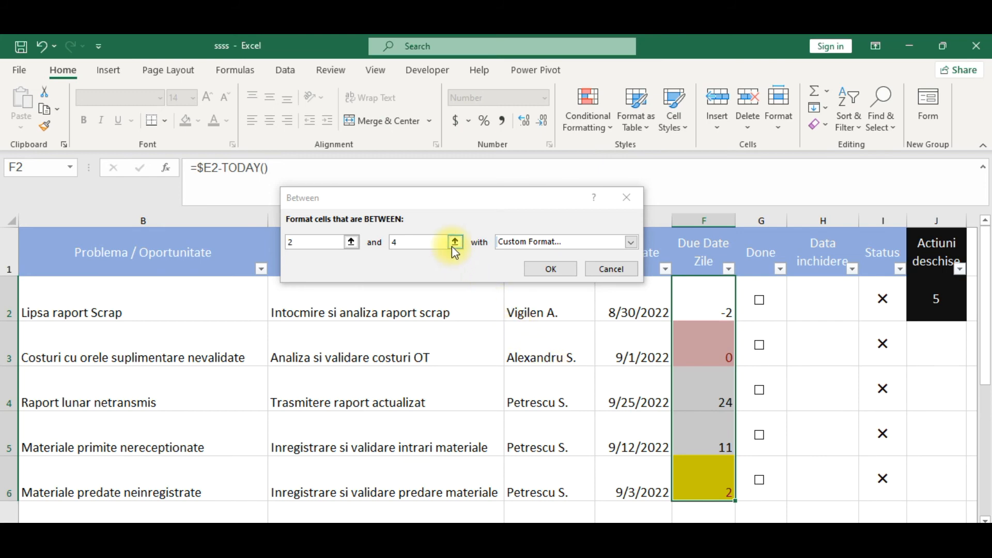
left_click(540, 272)
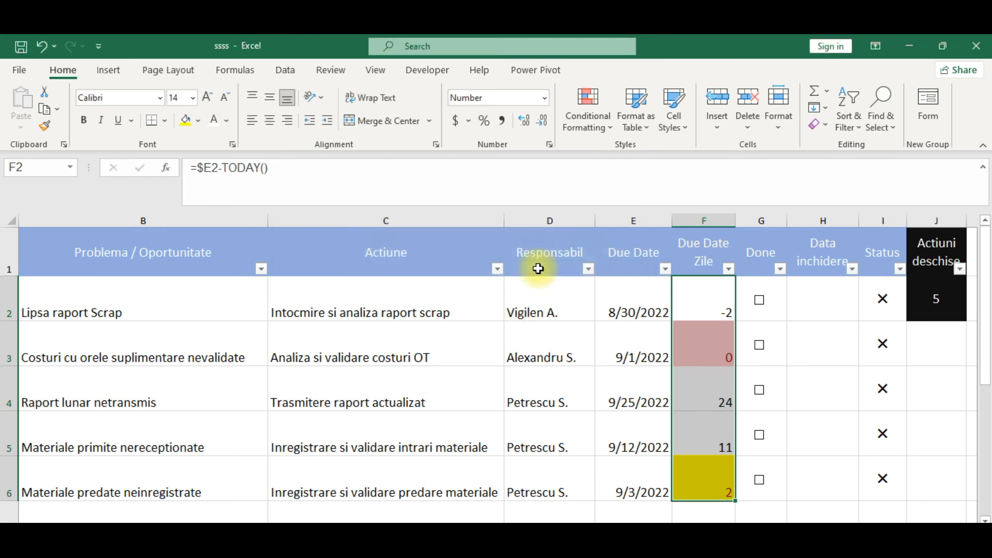
Add a formula-based formatting rule =$F2<=-1 with a red fill to F2:F6
left_click(594, 113)
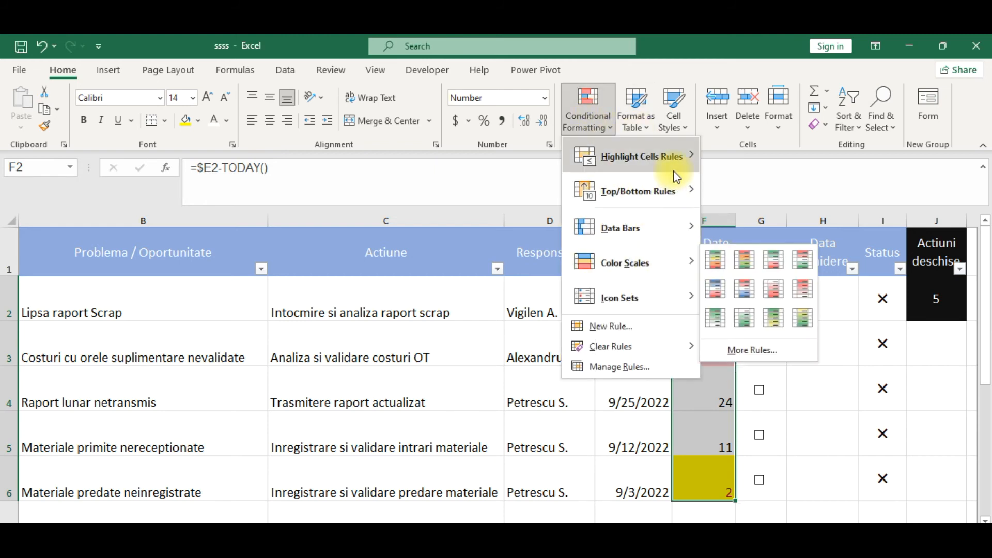
left_click(620, 326)
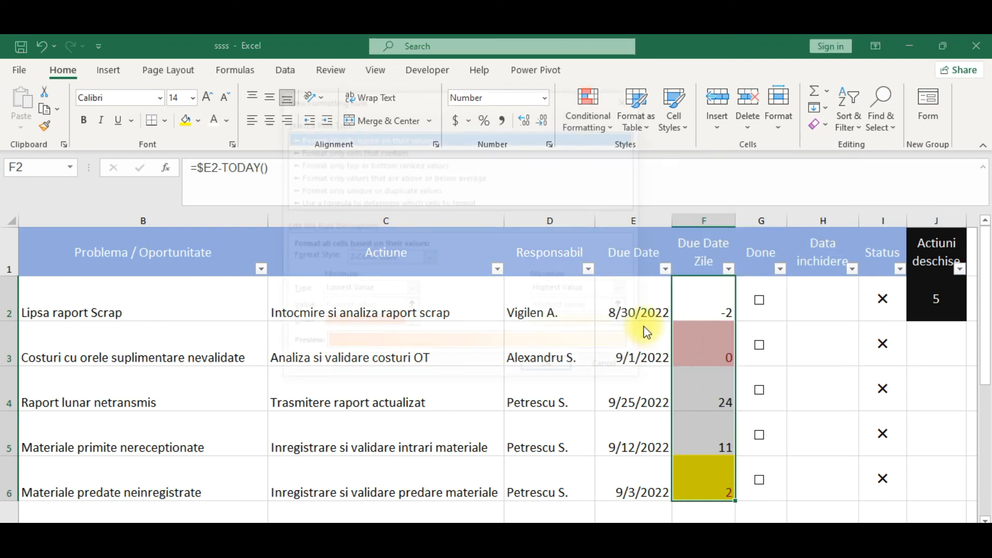
left_click(356, 203)
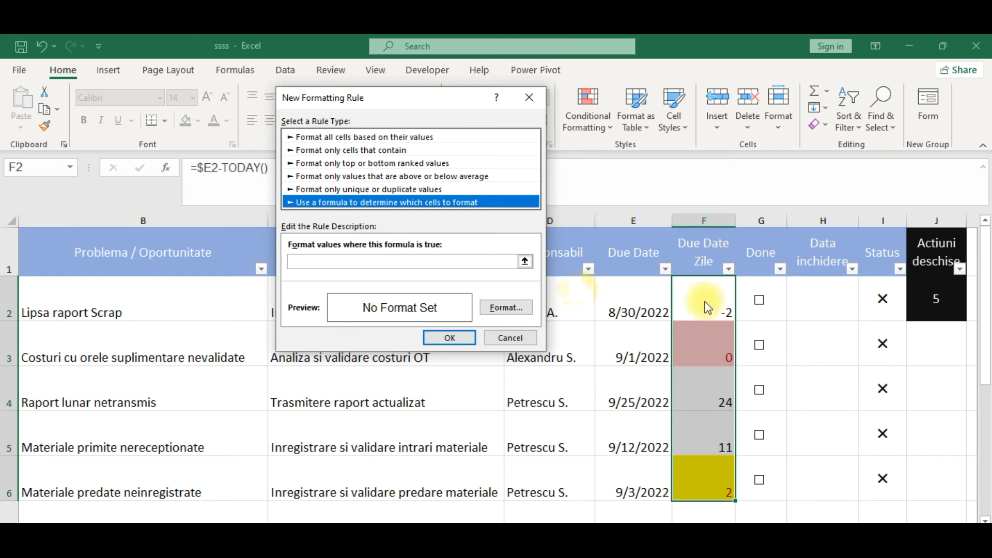
left_click(677, 292)
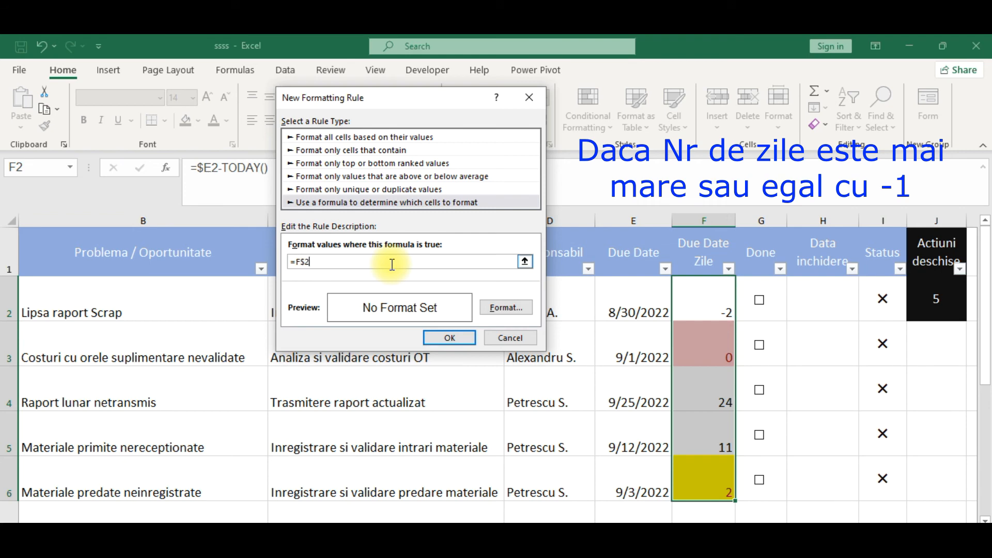
key("F4")
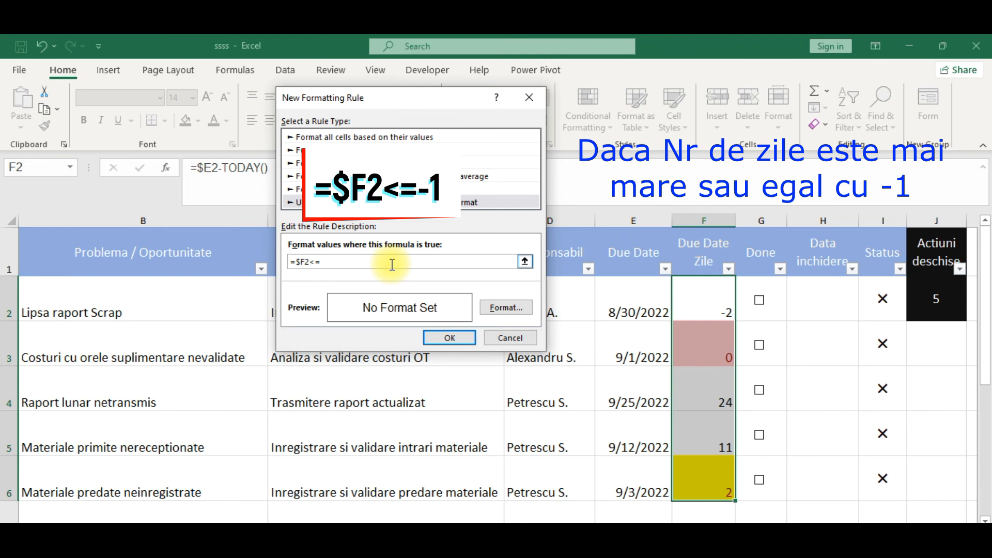
type("-1")
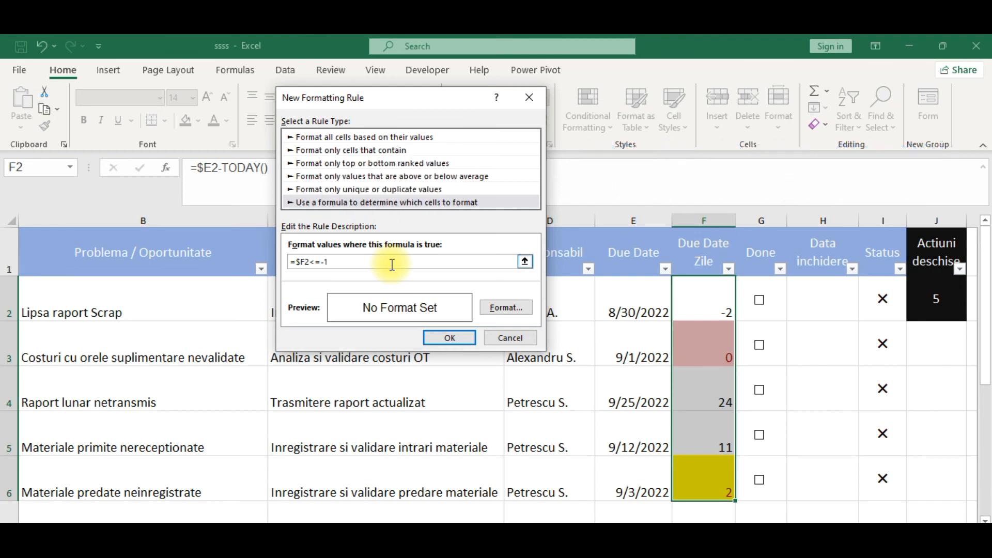
left_click(494, 306)
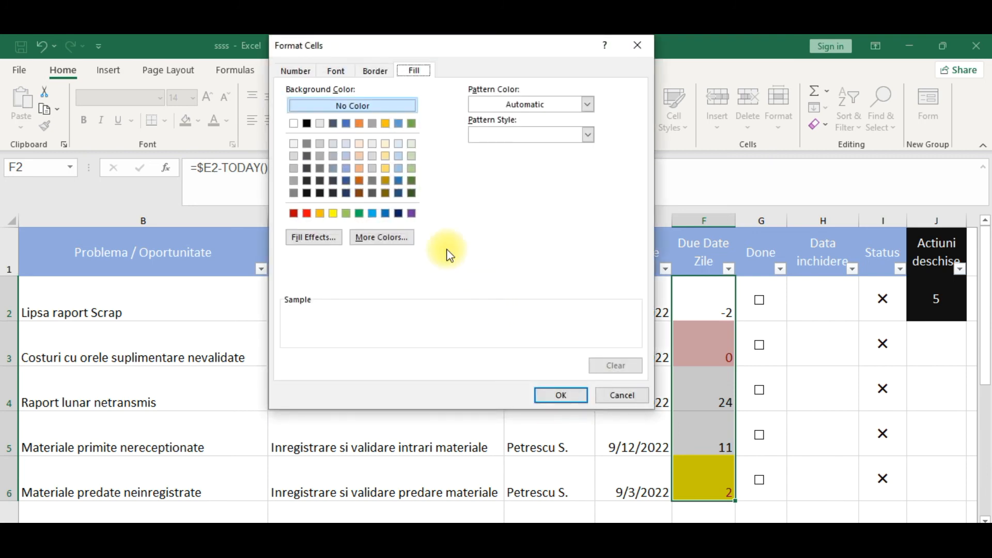
left_click(307, 213)
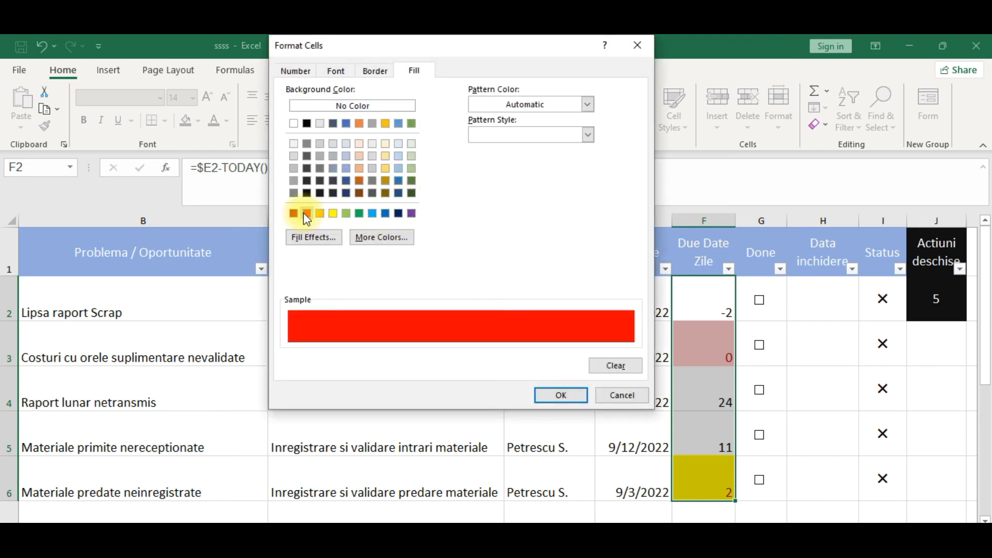
left_click(570, 397)
left_click(463, 337)
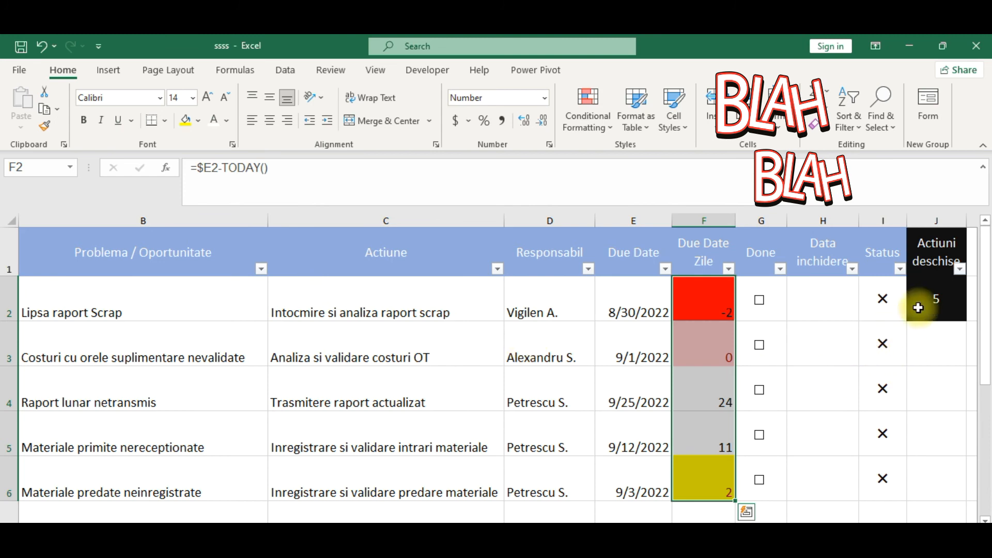
Highlight Status cells I2:I6 equal to the cross mark ✖ with Light Red Fill with Dark Red Text
left_click(896, 307)
left_click(884, 453)
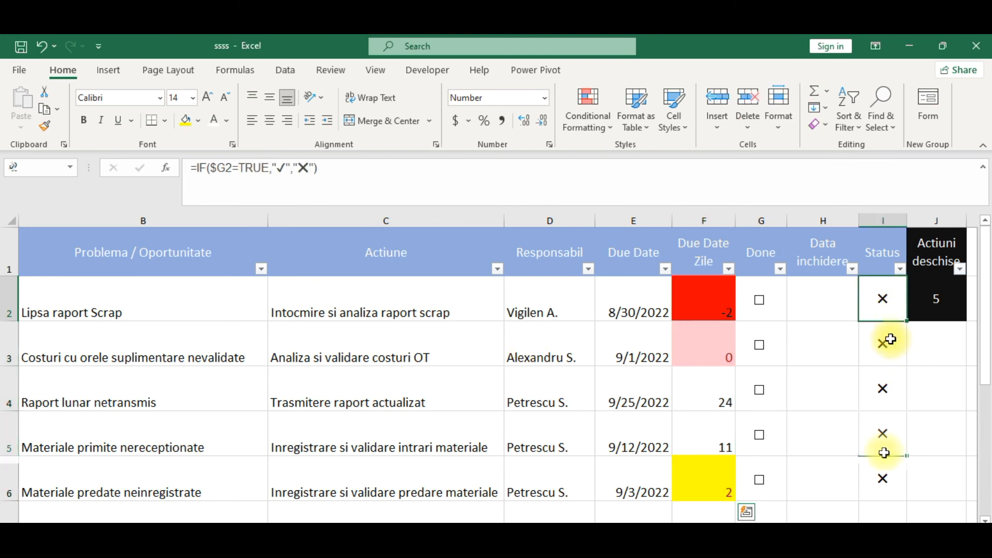
left_click_drag(883, 456, 881, 465)
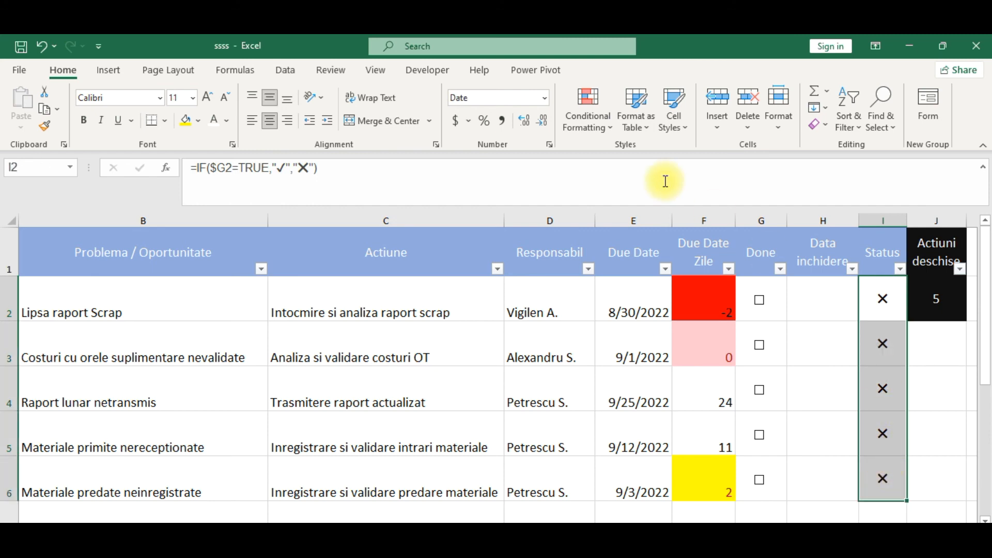
left_click(600, 114)
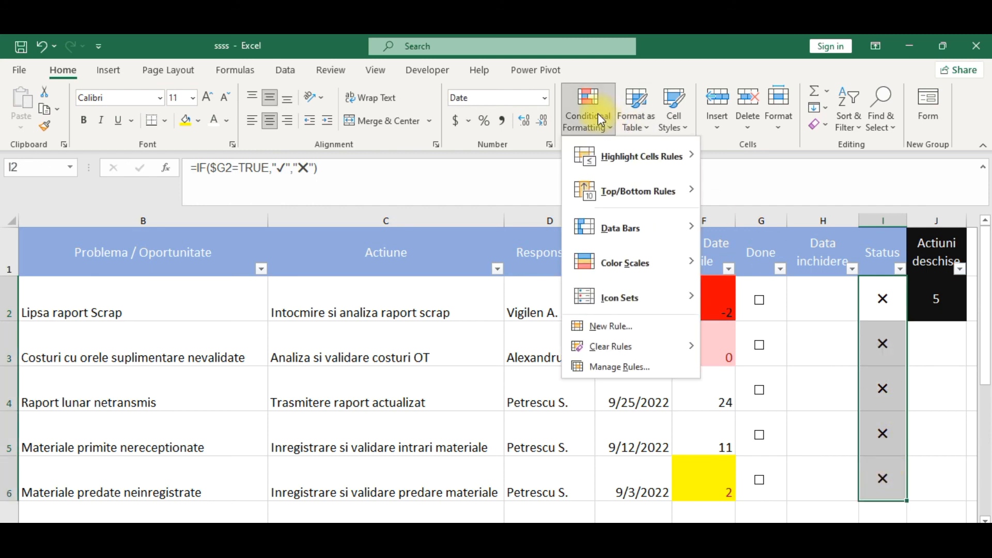
mouse_move(677, 155)
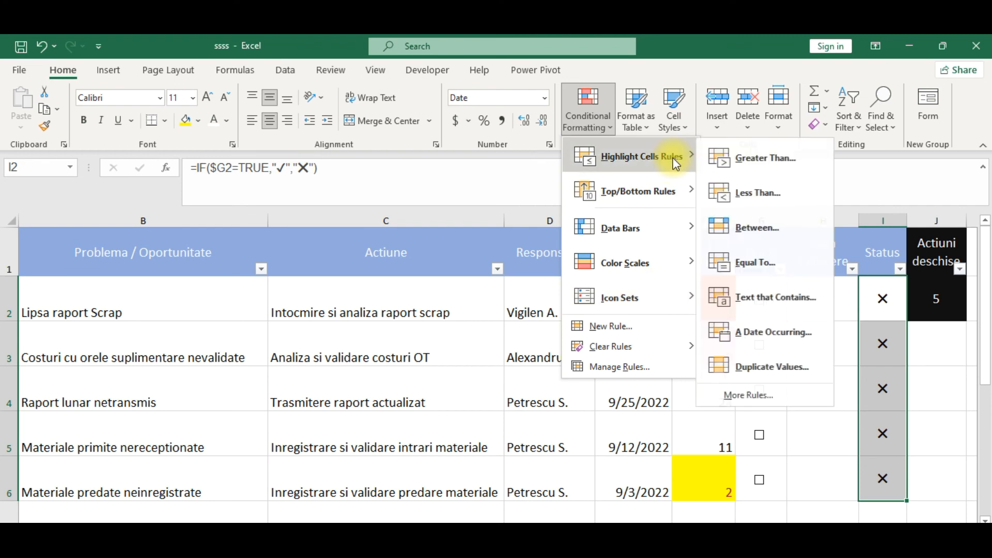
left_click(792, 254)
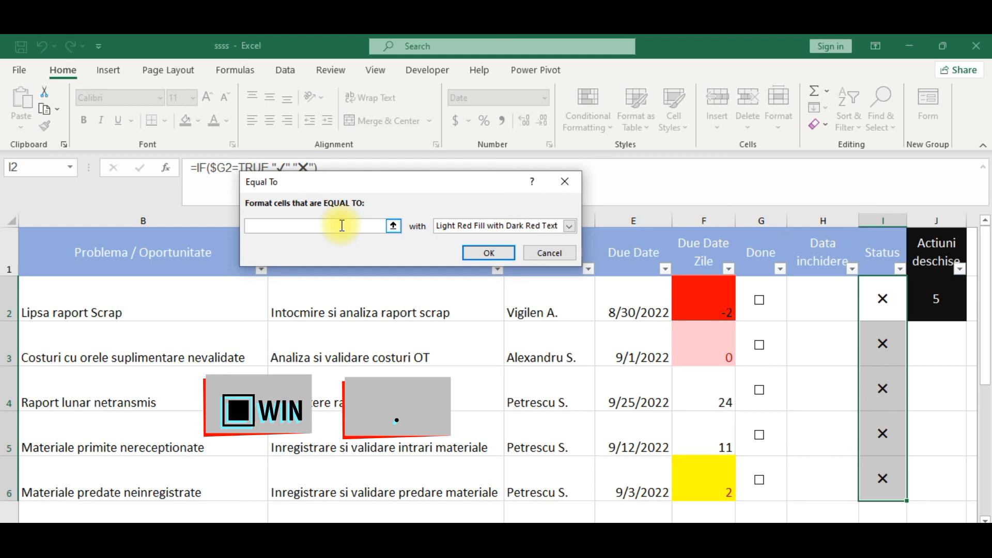
key("super+period")
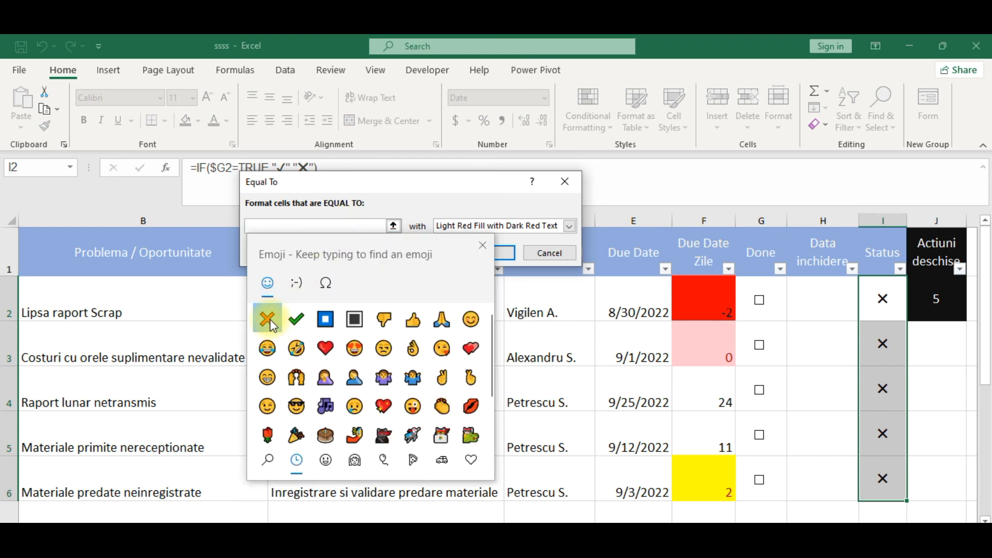
left_click(267, 319)
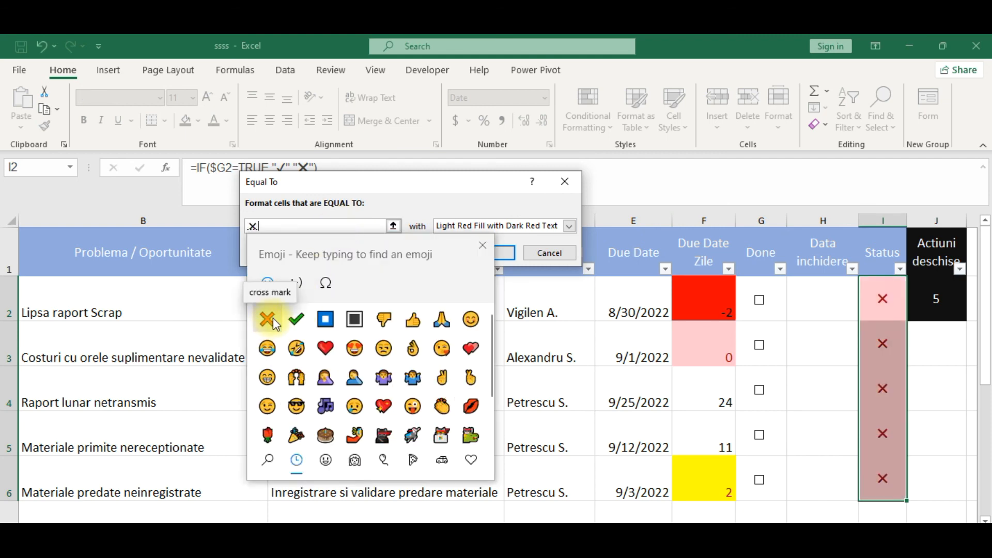
left_click(404, 182)
left_click(504, 256)
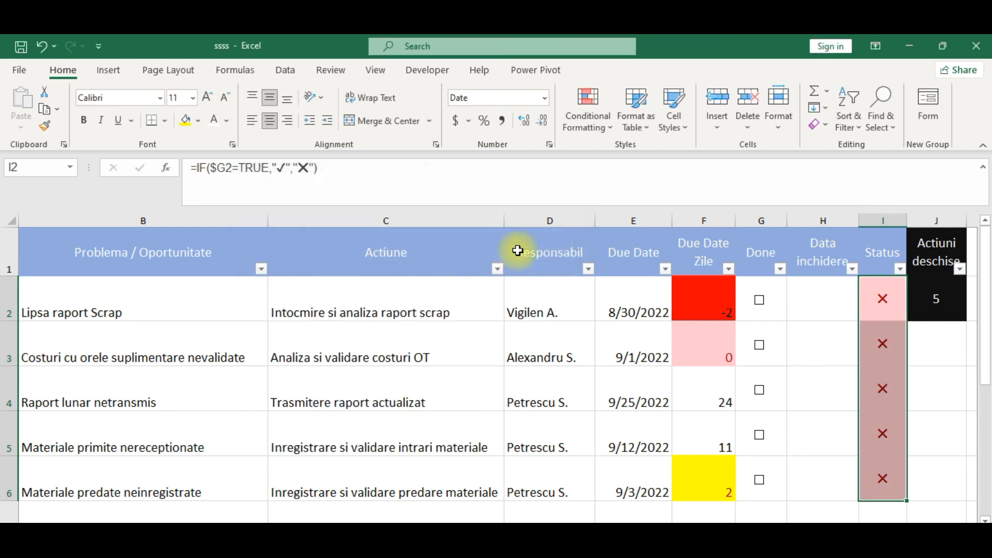
Highlight Status cells I2:I6 equal to the check mark ✔ with Green Fill with Dark Green Text
left_click(595, 118)
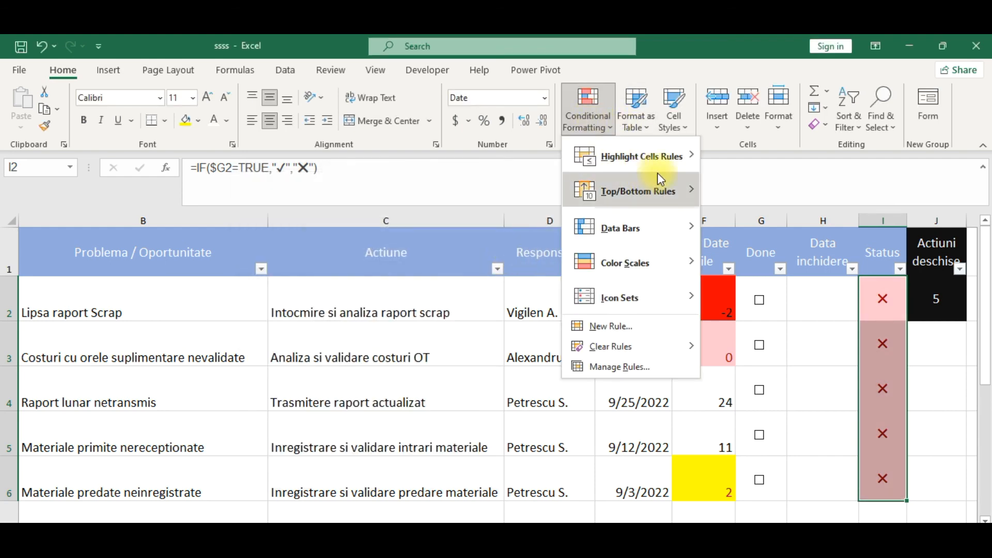
mouse_move(665, 155)
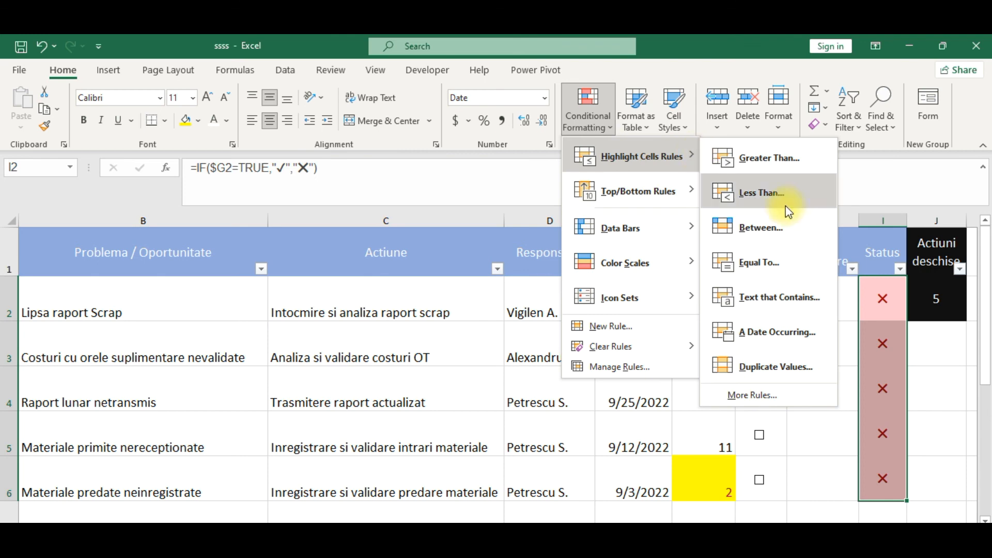
left_click(795, 264)
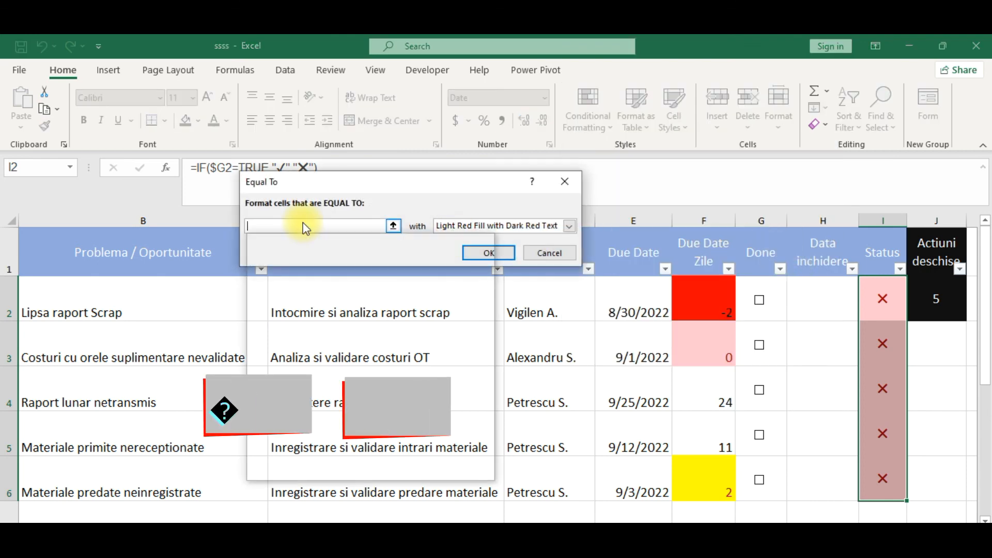
key("super+period")
left_click(294, 321)
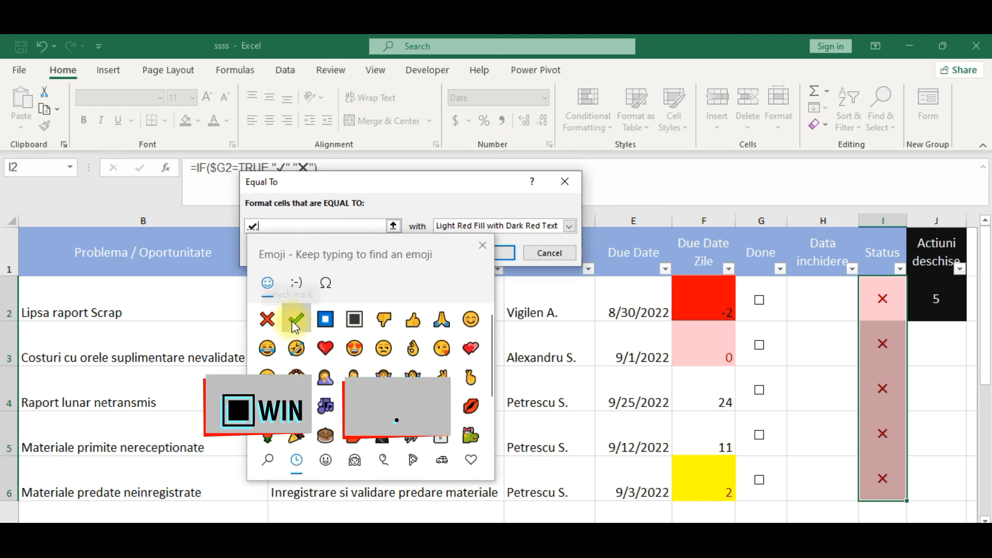
left_click(405, 191)
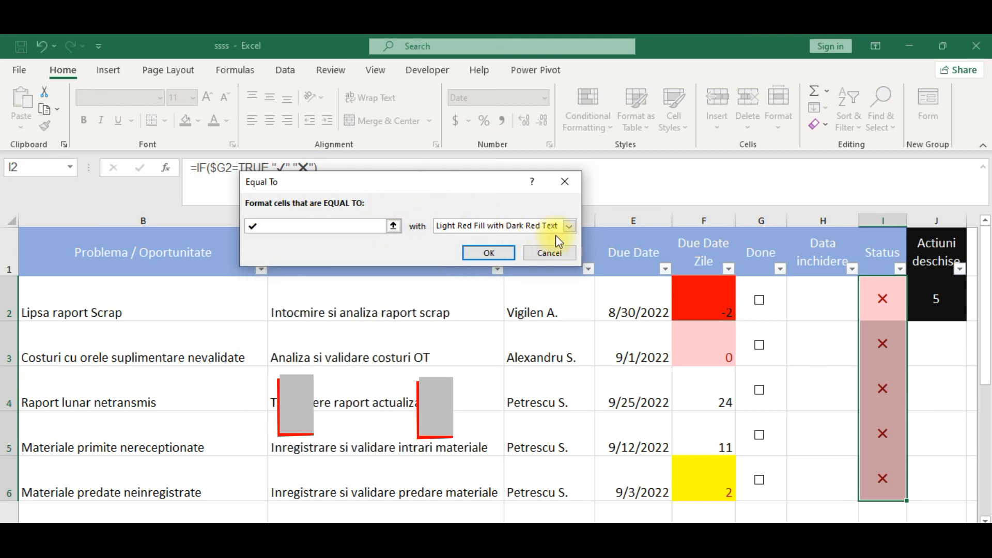
left_click(568, 227)
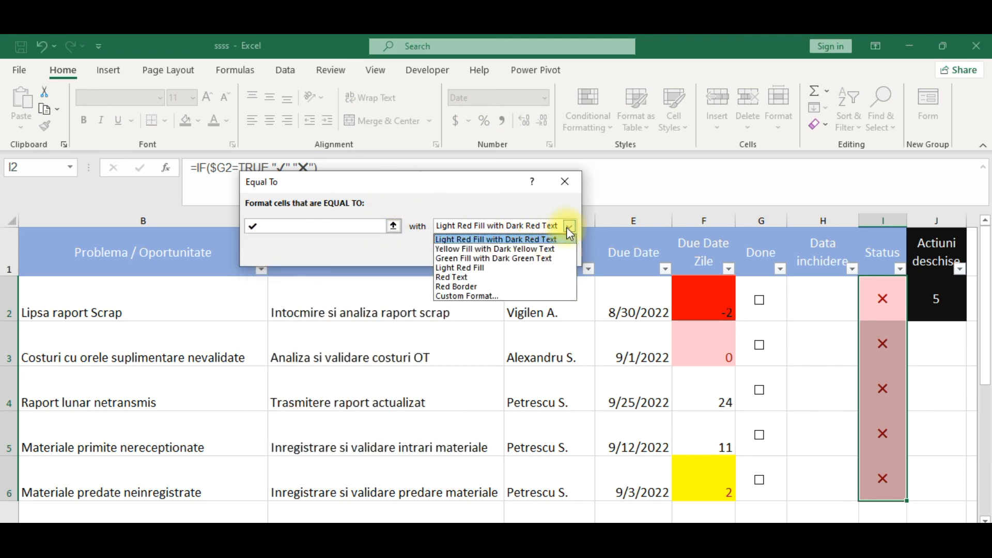
left_click(544, 258)
left_click(489, 253)
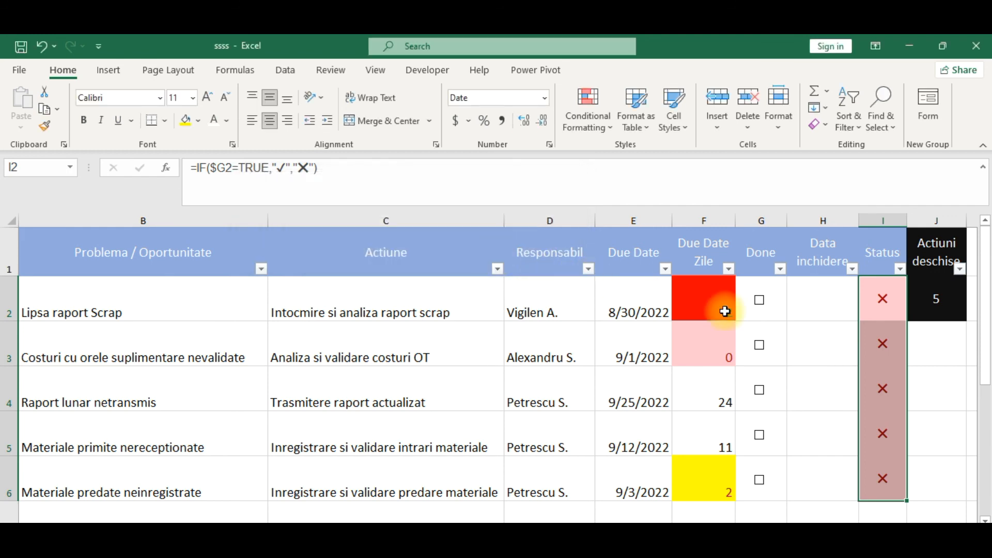
Tick the Done checkboxes of all five actions in rows 2 to 6 to test the formatting
left_click(760, 301)
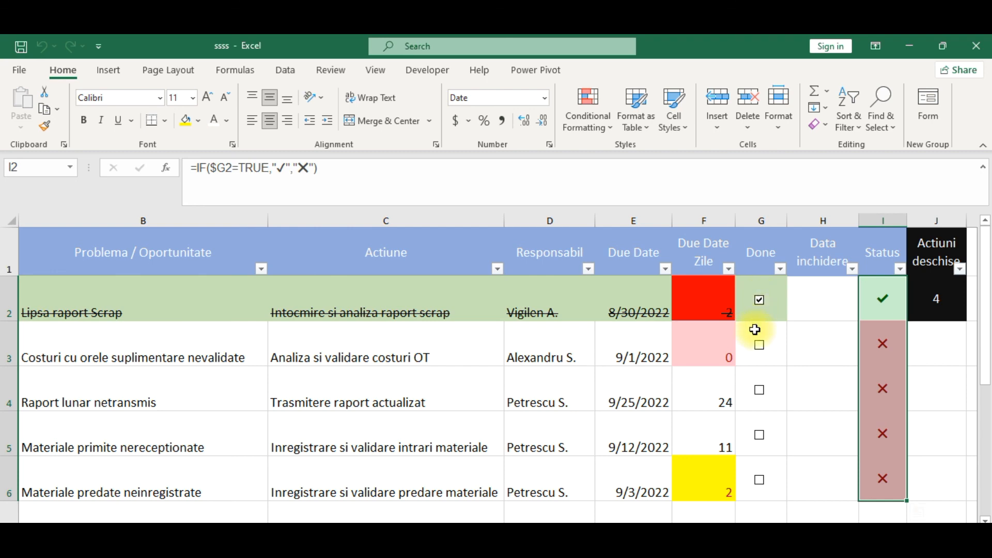
left_click(760, 345)
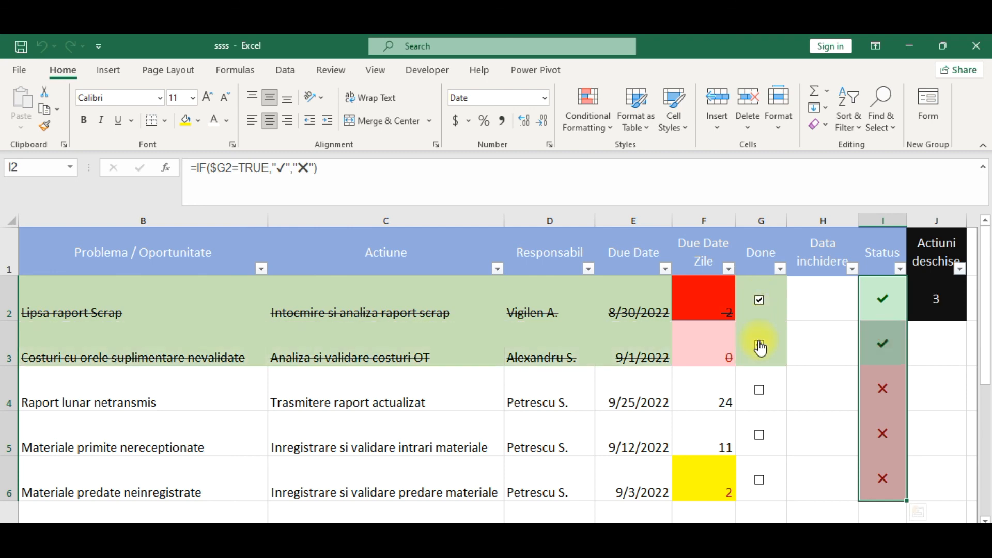
left_click(760, 390)
left_click(760, 435)
left_click(761, 480)
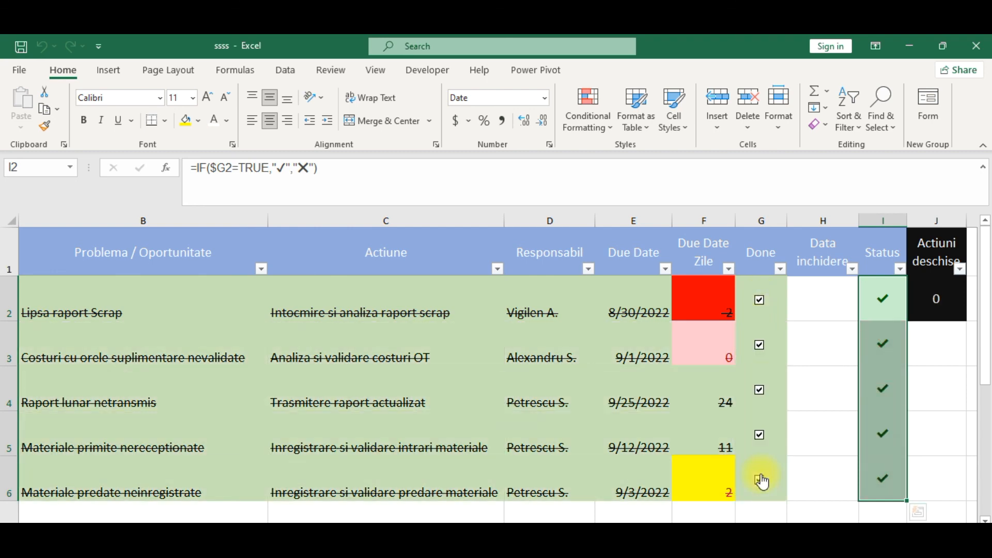
Untick the Done checkboxes of all five actions, from row 6 up to row 2
left_click(760, 480)
left_click(760, 435)
left_click(760, 391)
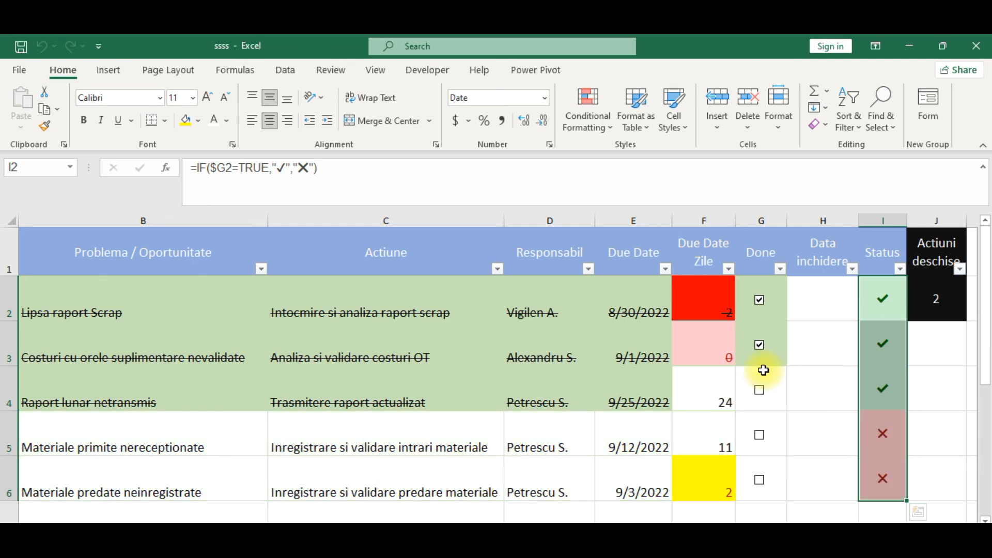
left_click(760, 345)
left_click(760, 300)
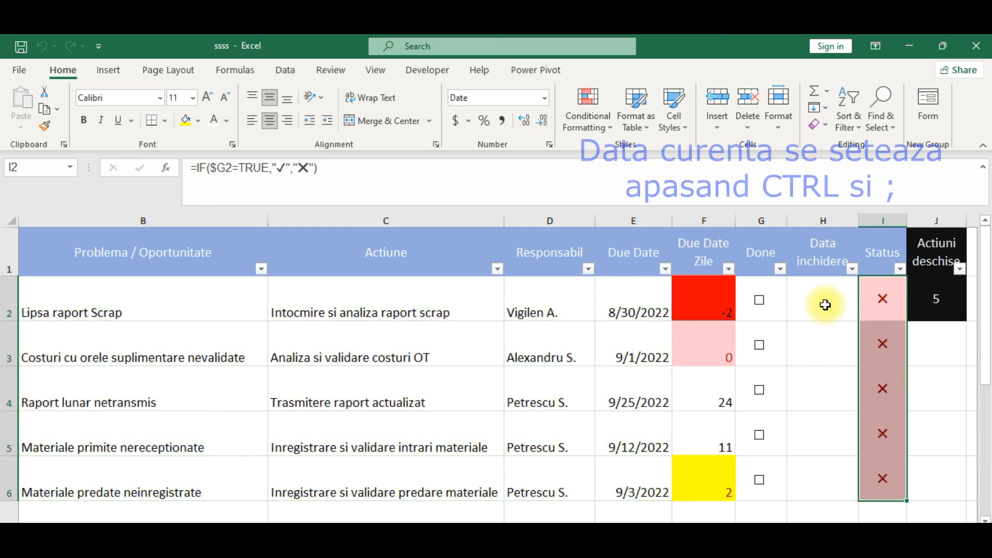
Insert the current date, 9/1/2022, as the Data inchidere value in H2, and select the Due Date cell E2
left_click(825, 305)
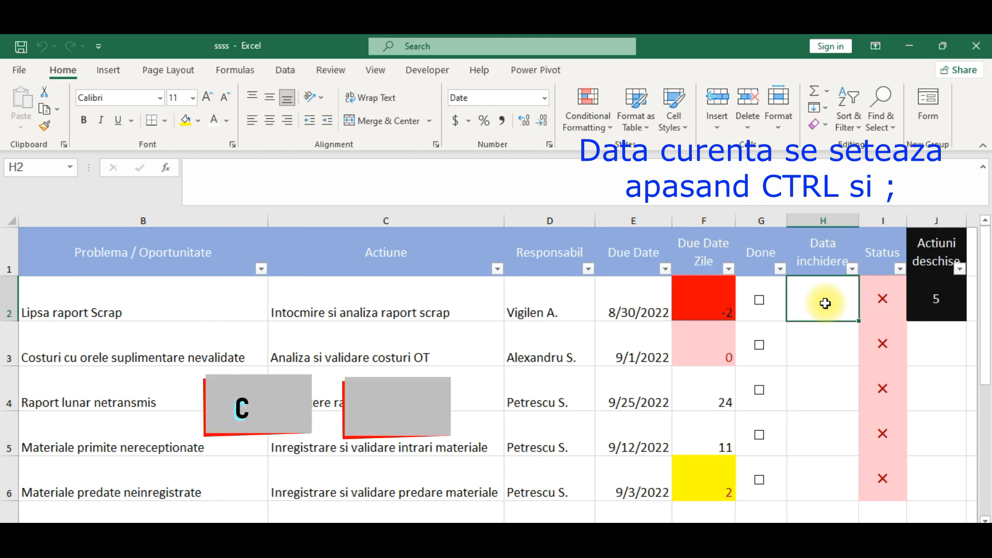
key("ctrl+semicolon")
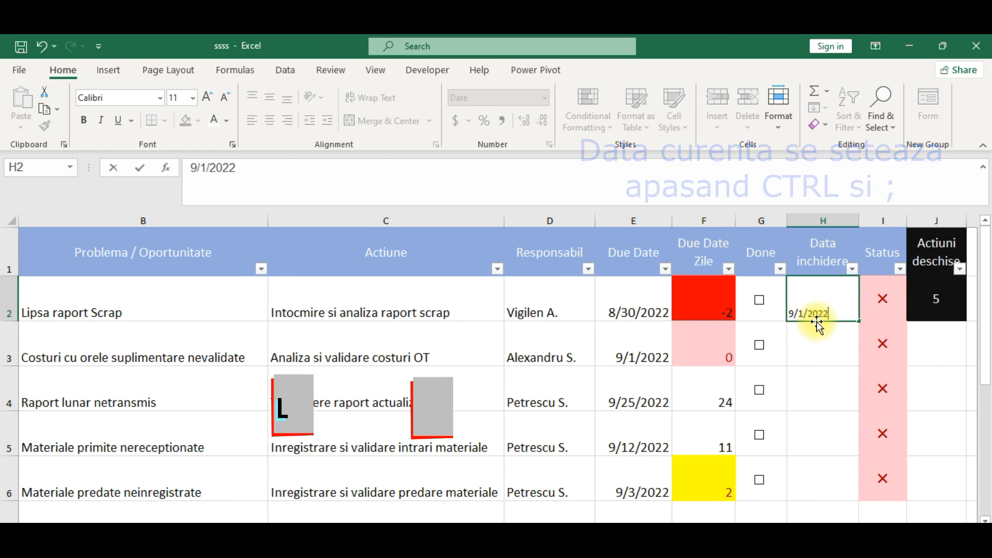
left_click(839, 345)
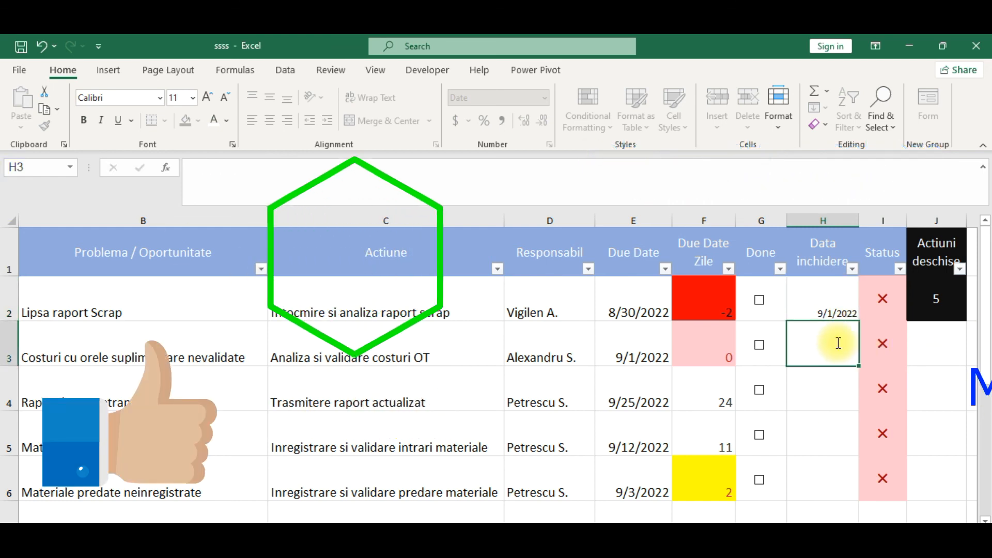
left_click(644, 316)
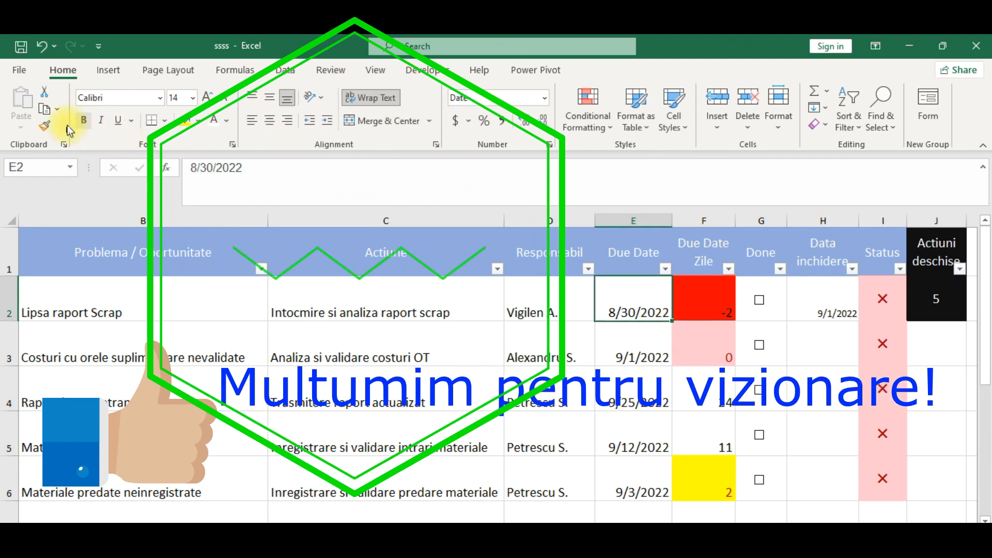